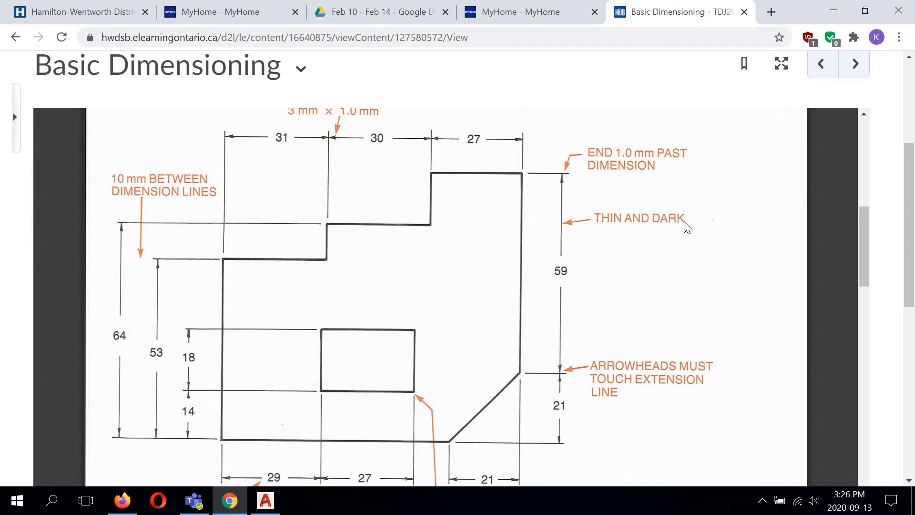
# Step: Examine the dimensioning rules and the illustrated figures across both pages of the Basic Dimensioning document
pyautogui.scroll(-2, 640, 225)
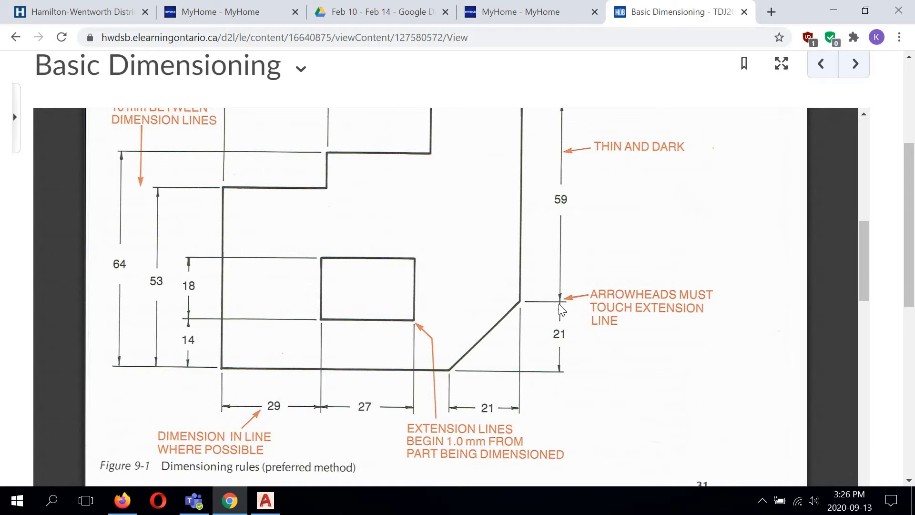
pyautogui.scroll(-2, 561, 310)
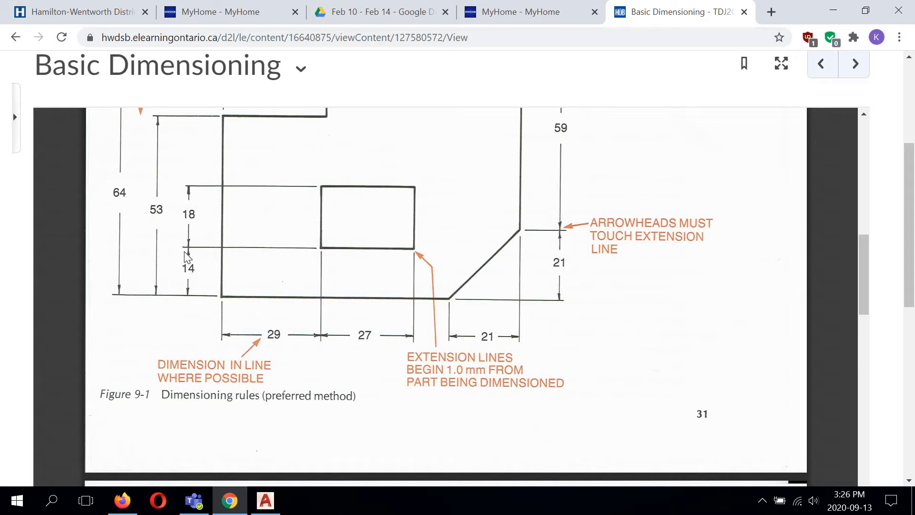
pyautogui.scroll(4, 186, 255)
pyautogui.scroll(-2, 190, 300)
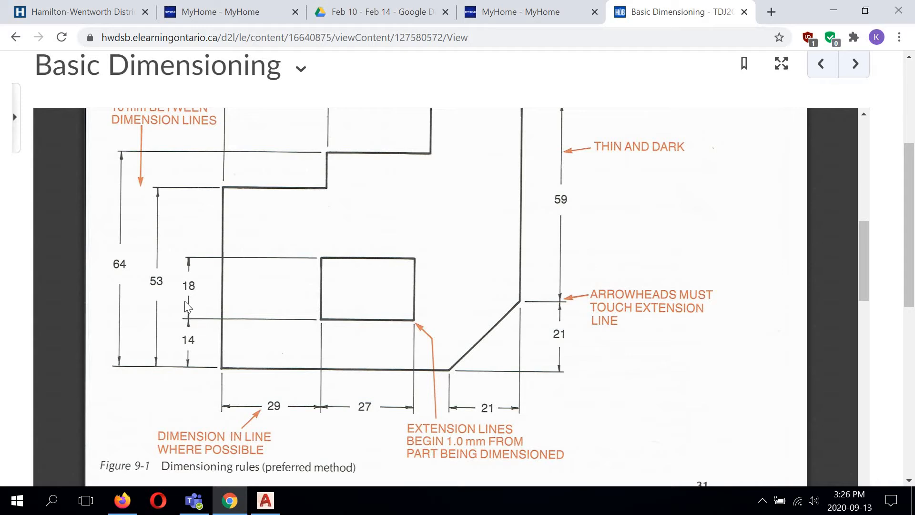
pyautogui.scroll(-7, 184, 302)
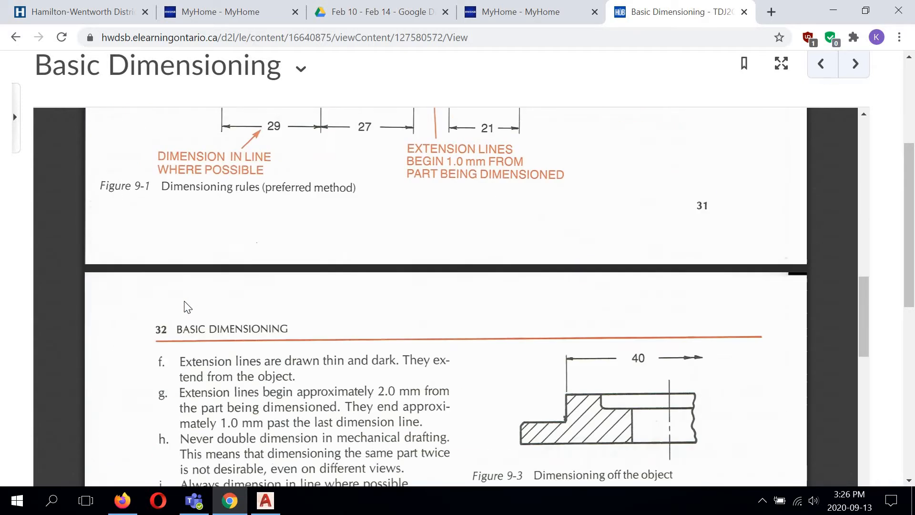
pyautogui.scroll(-7, 184, 301)
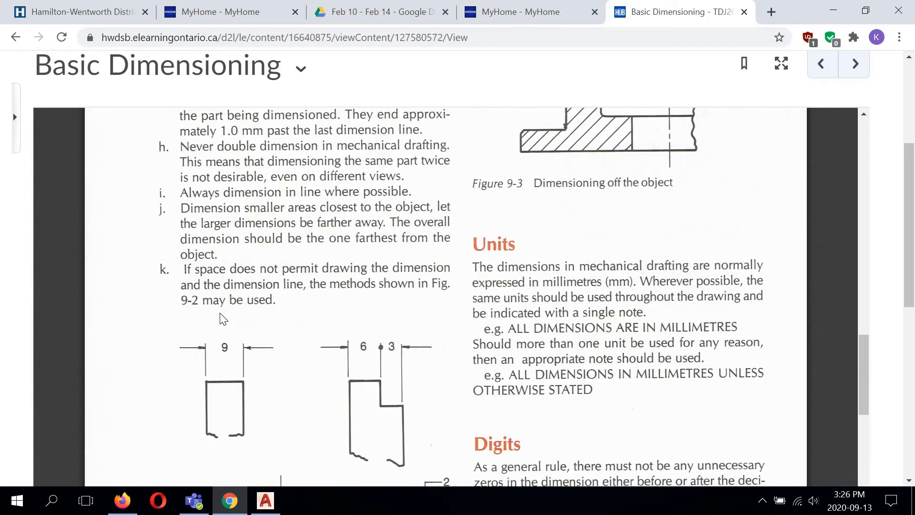
pyautogui.scroll(-10, 323, 288)
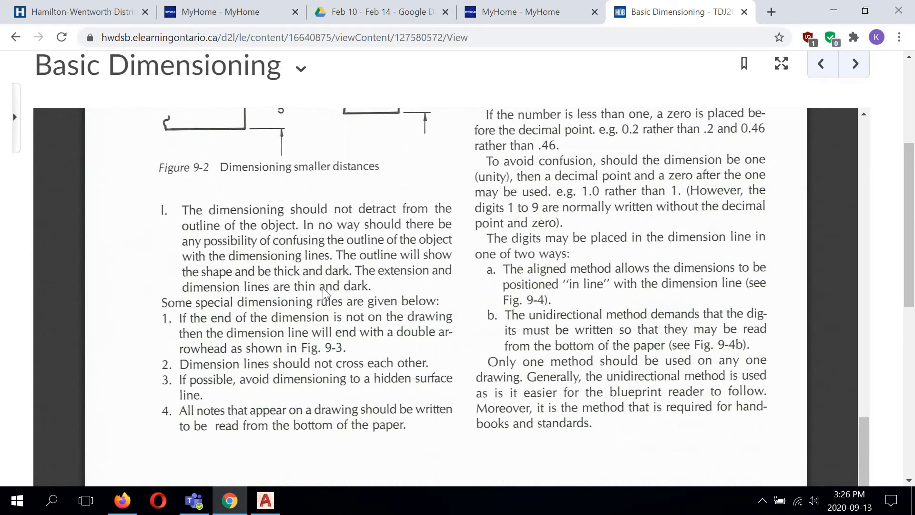
pyautogui.scroll(20, 377, 243)
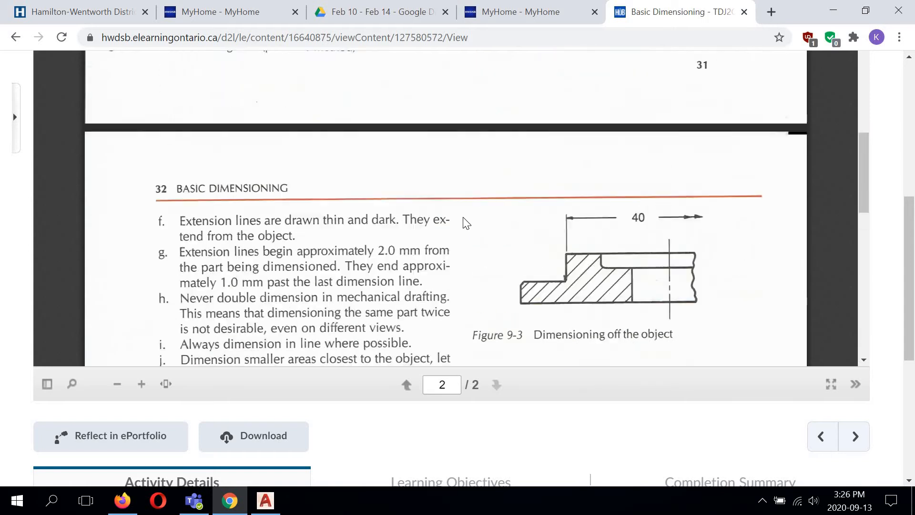
pyautogui.scroll(8, 475, 229)
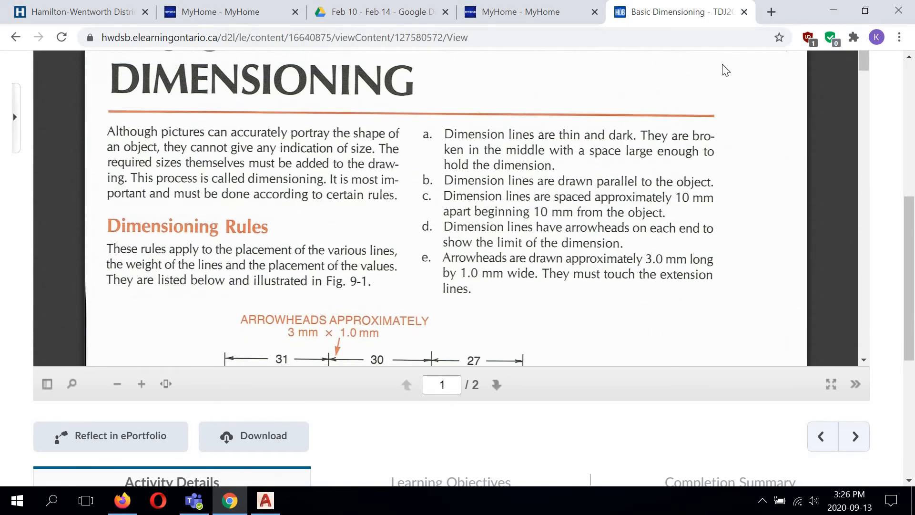
pyautogui.scroll(-4, 859, 99)
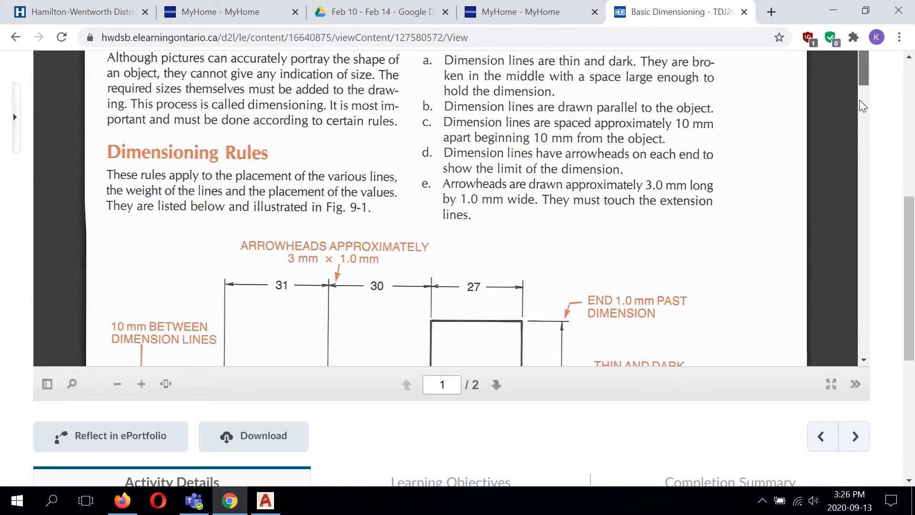
pyautogui.scroll(-7, 861, 120)
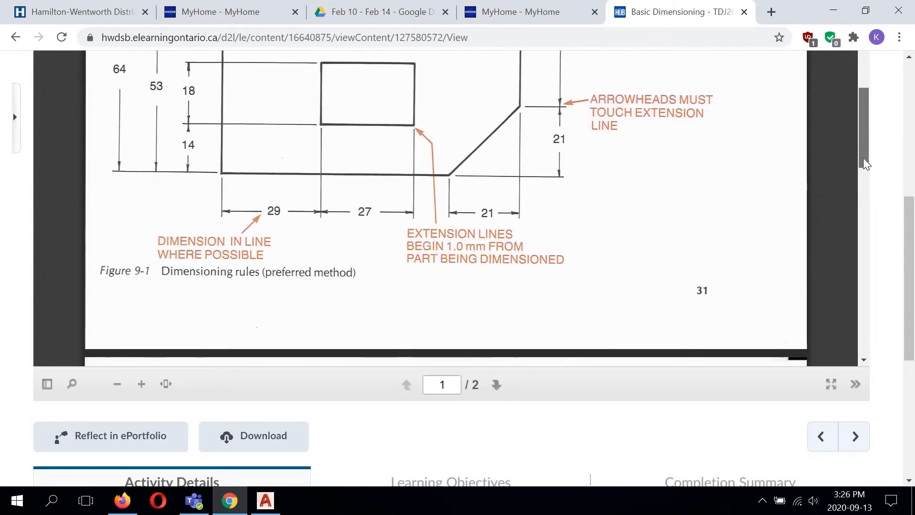
pyautogui.moveTo(864, 123); pyautogui.dragTo(859, 61)
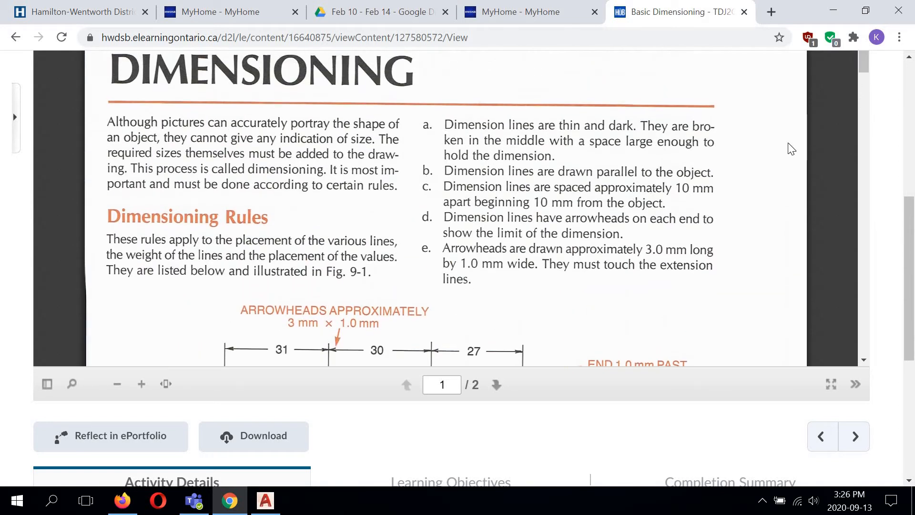
pyautogui.scroll(1, 788, 147)
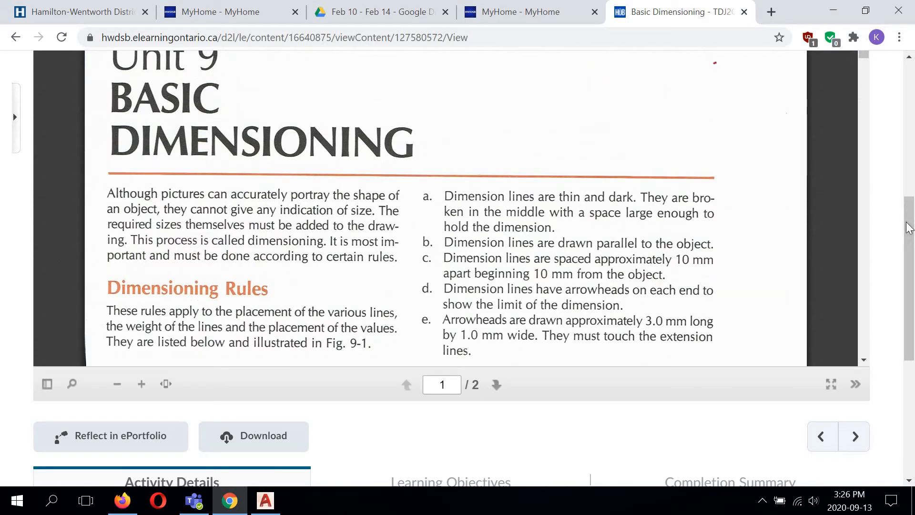
pyautogui.moveTo(910, 229)
pyautogui.mouseDown()
pyautogui.moveTo(911, 205)
pyautogui.moveTo(911, 237)
pyautogui.mouseUp()
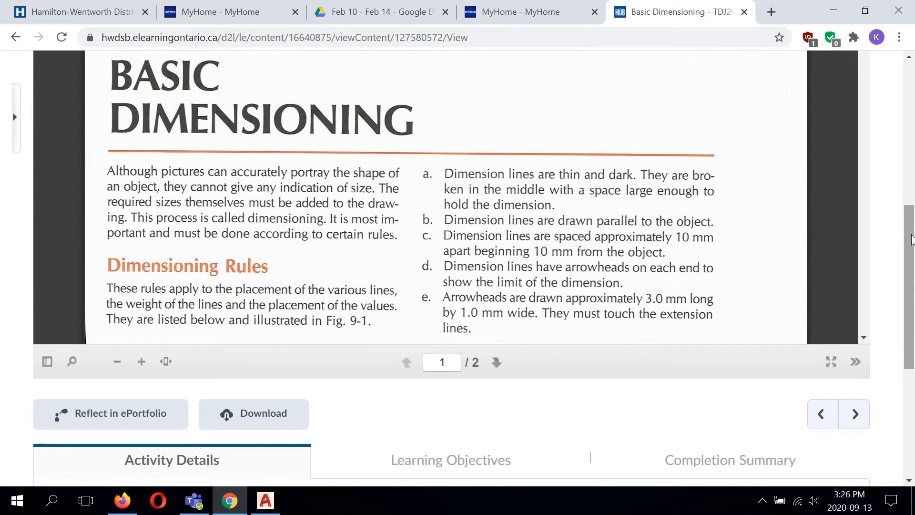
# Step: Switch to the EYE OF THE EAGLE drawing in AutoCAD and turn Ortho mode on
pyautogui.click(265, 501)
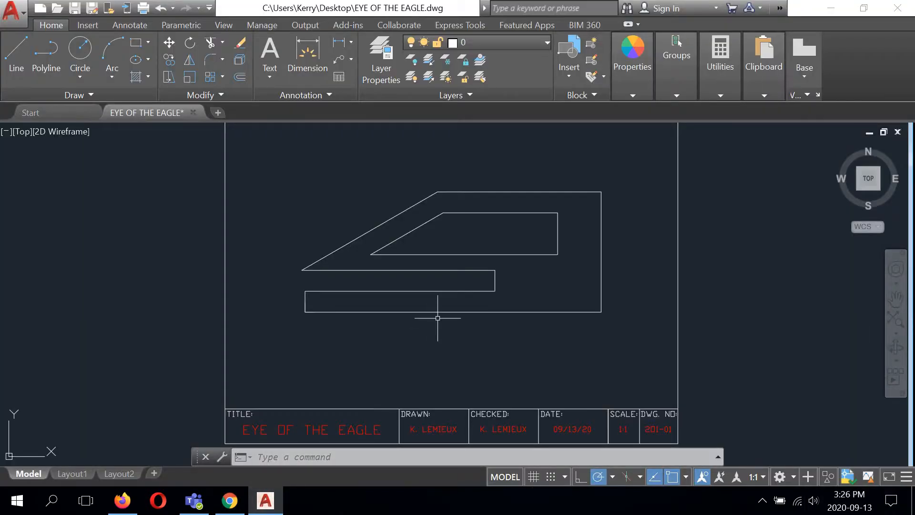
pyautogui.moveTo(444, 348); pyautogui.dragTo(443, 357, button='middle')
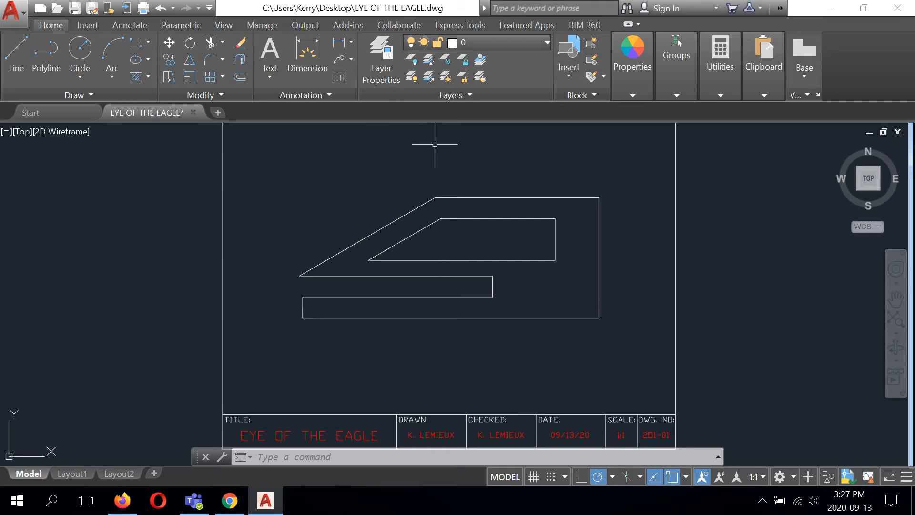
pyautogui.click(578, 476)
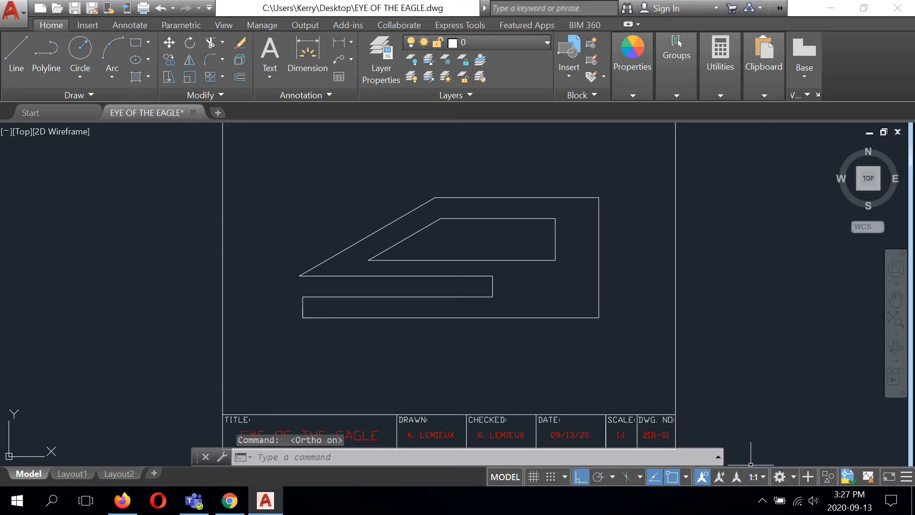
pyautogui.click(581, 479)
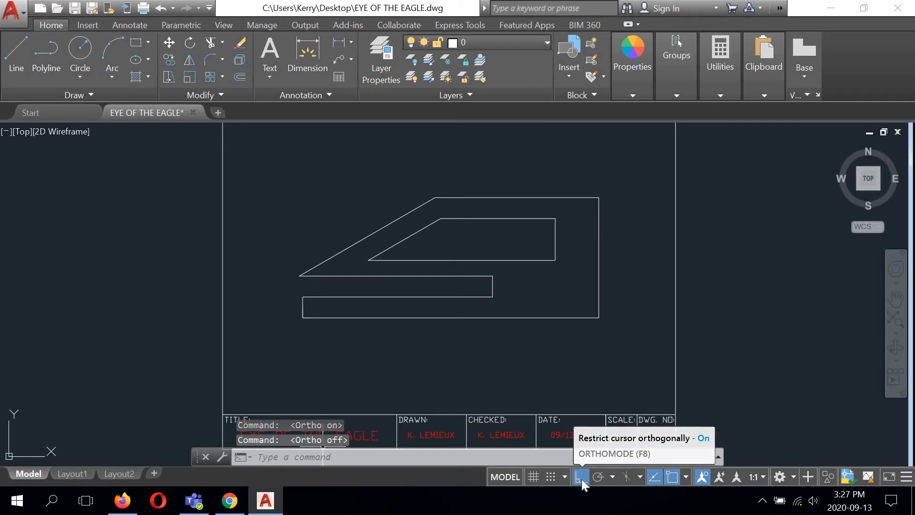
pyautogui.click(581, 478)
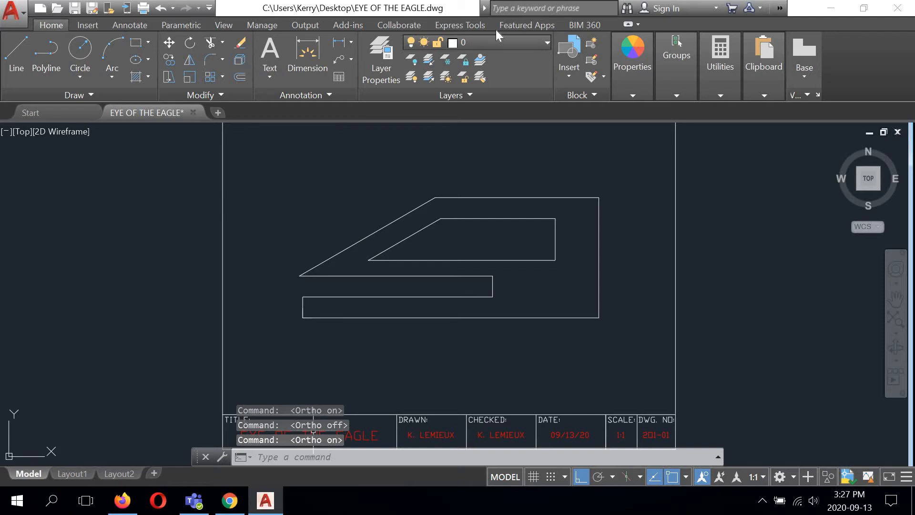
# Step: Add a horizontal linear dimension from the part's lower-left corner to the notch's inner lower corner, with its dimension line on the bottom edge
pyautogui.click(340, 46)
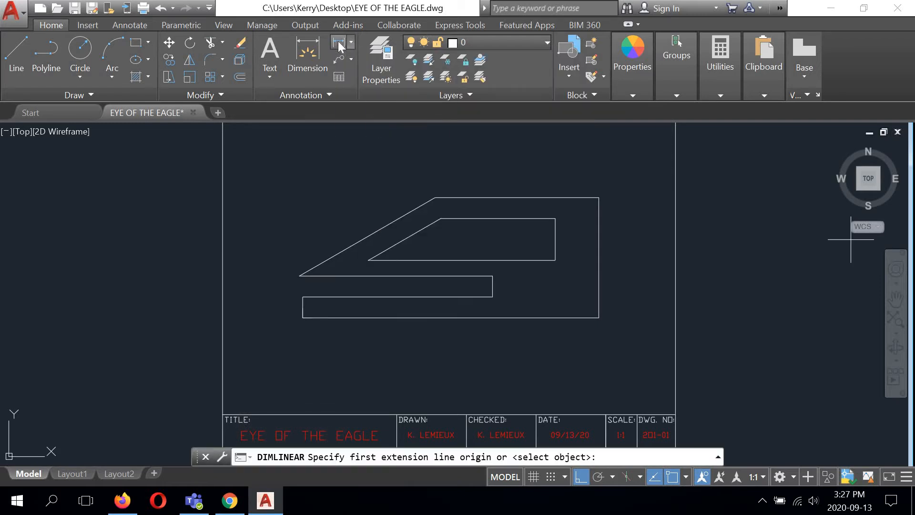
pyautogui.scroll(3, 327, 351)
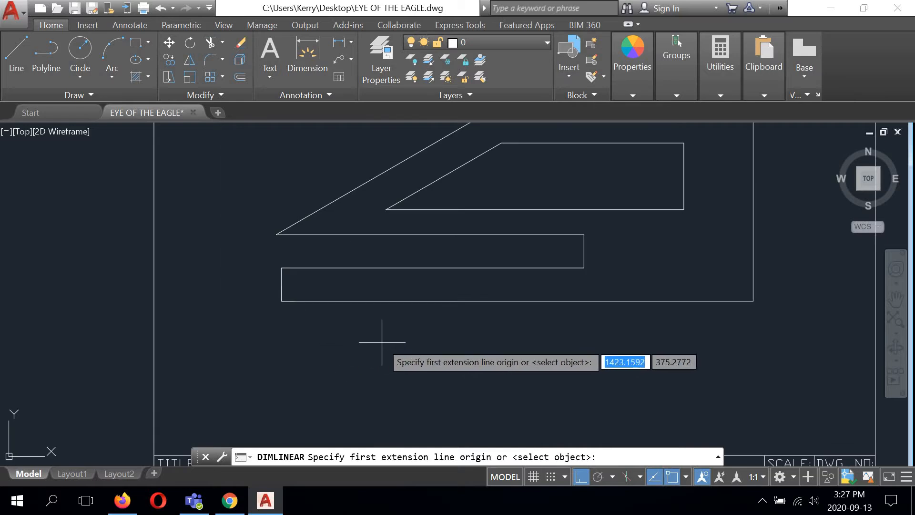
pyautogui.moveTo(373, 347); pyautogui.dragTo(309, 365, button='middle')
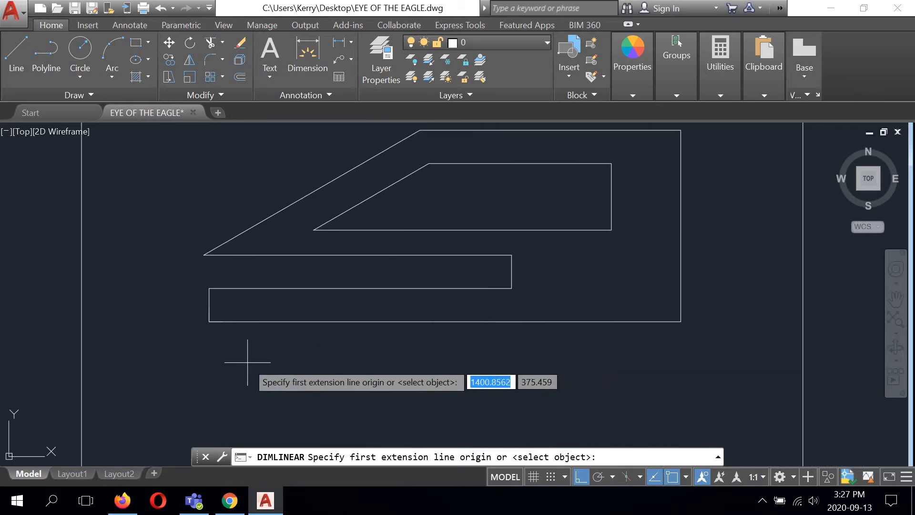
pyautogui.click(209, 321)
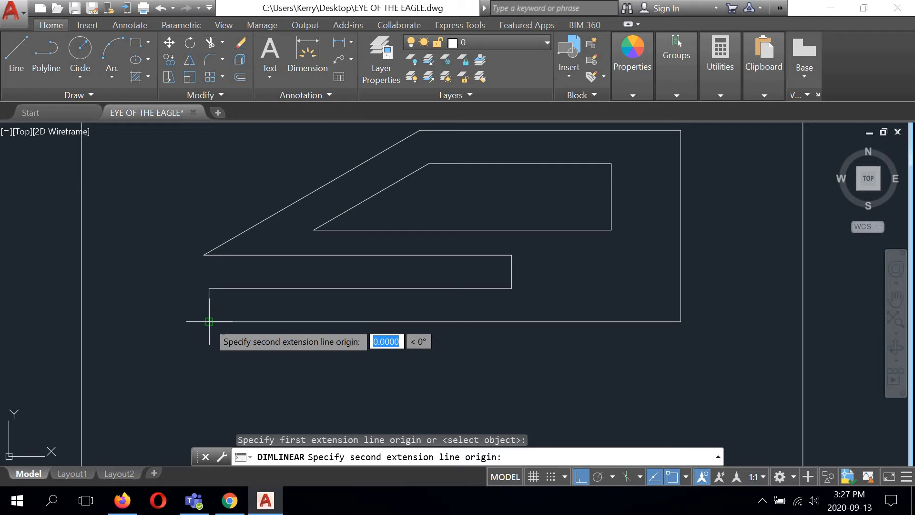
pyautogui.click(511, 288)
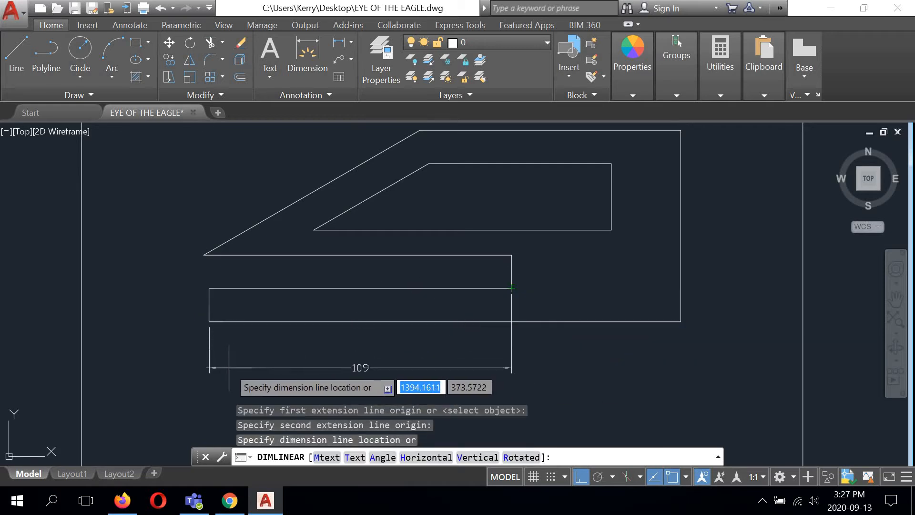
pyautogui.click(209, 321)
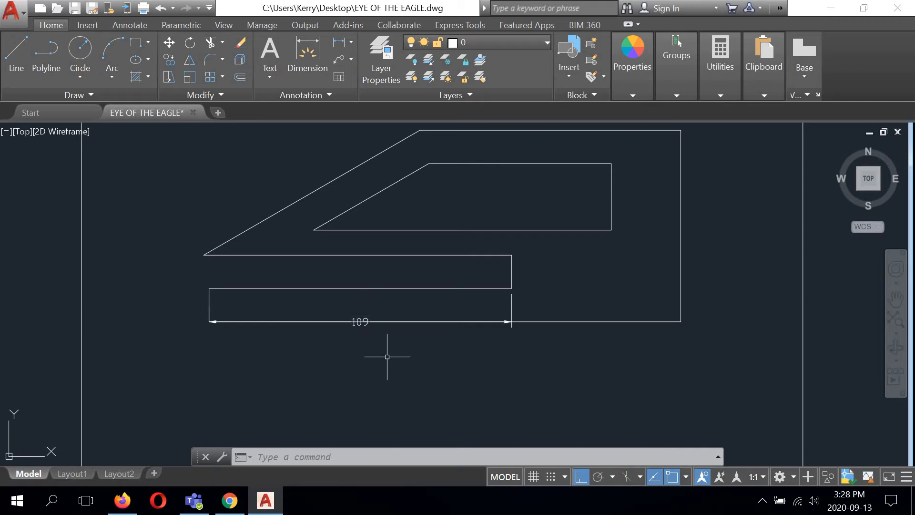
# Step: Stretch the horizontal dimension's line 12 units straight down, away from the part's bottom edge, and deselect it
pyautogui.click(366, 319)
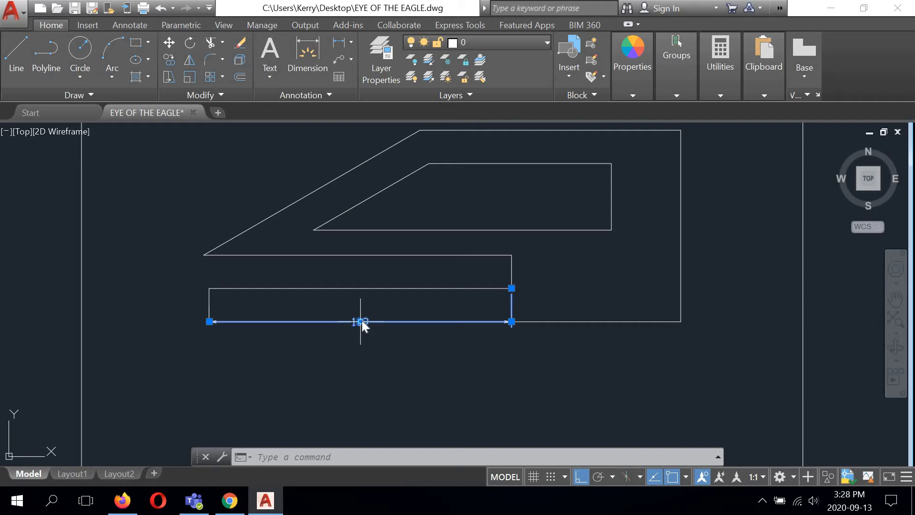
pyautogui.moveTo(361, 321)
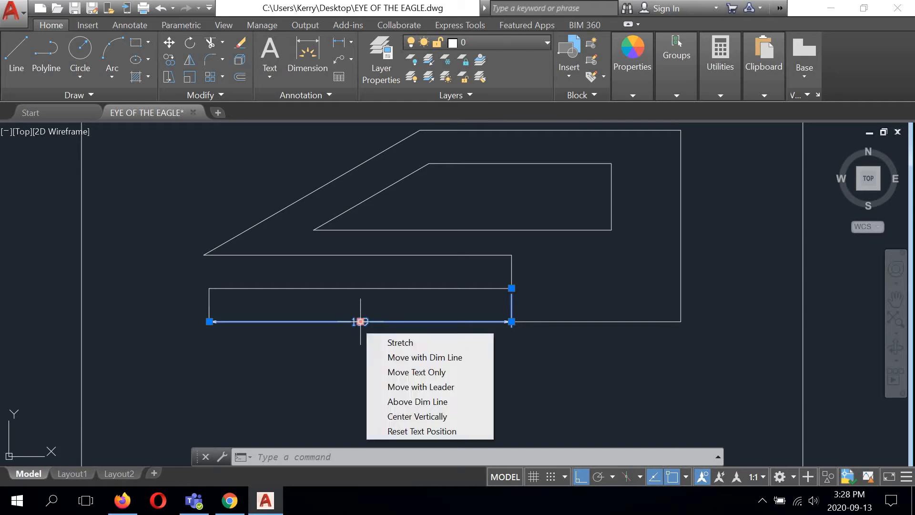
pyautogui.click(361, 322)
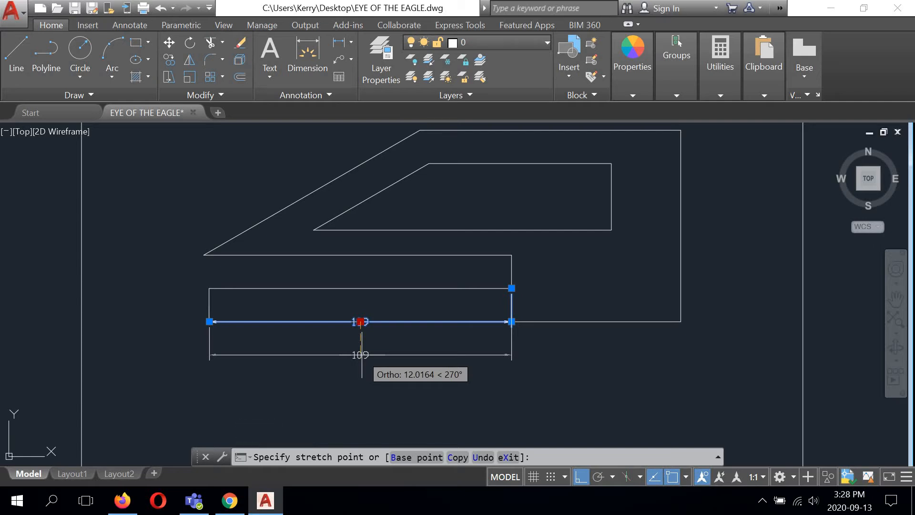
pyautogui.write('12')
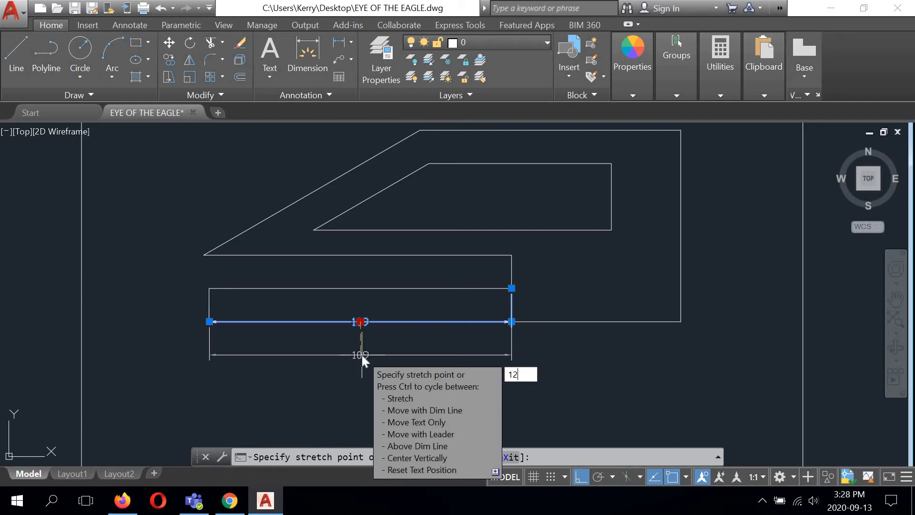
pyautogui.press('Return')
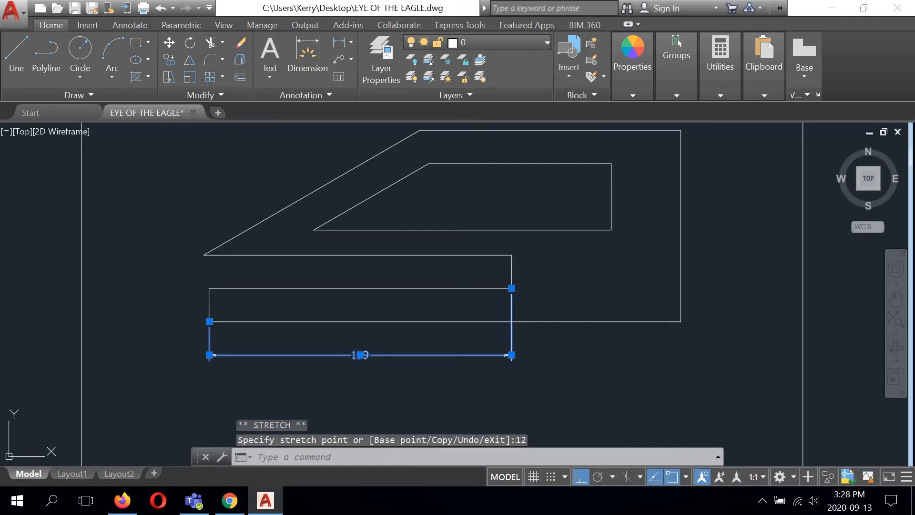
pyautogui.click(444, 390)
pyautogui.click(424, 378)
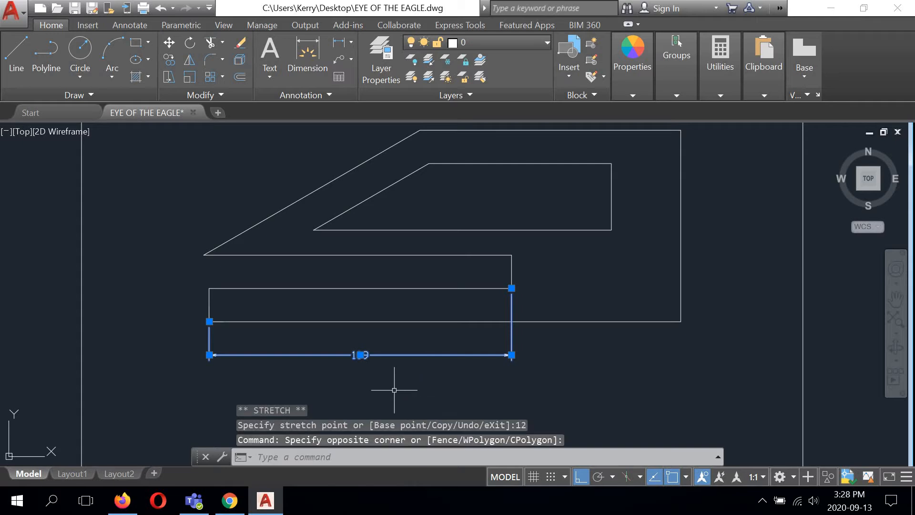
pyautogui.press('Return')
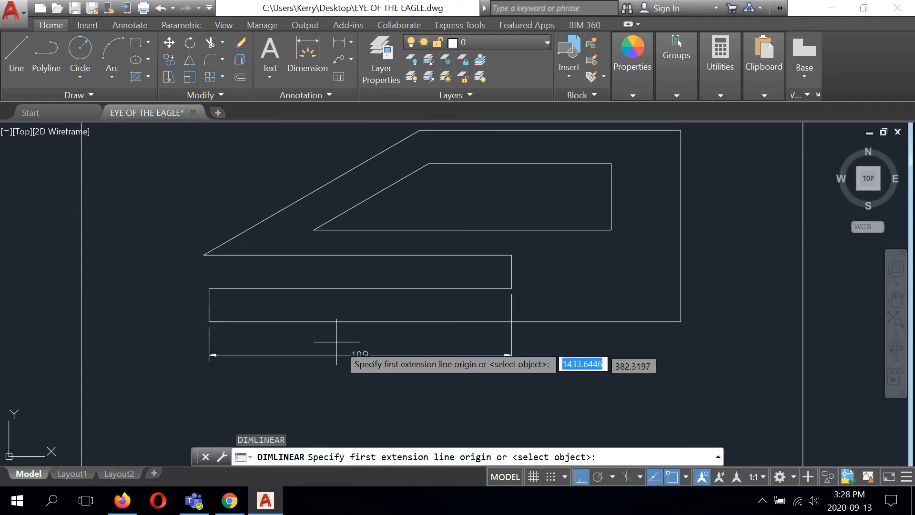
pyautogui.press('Return')
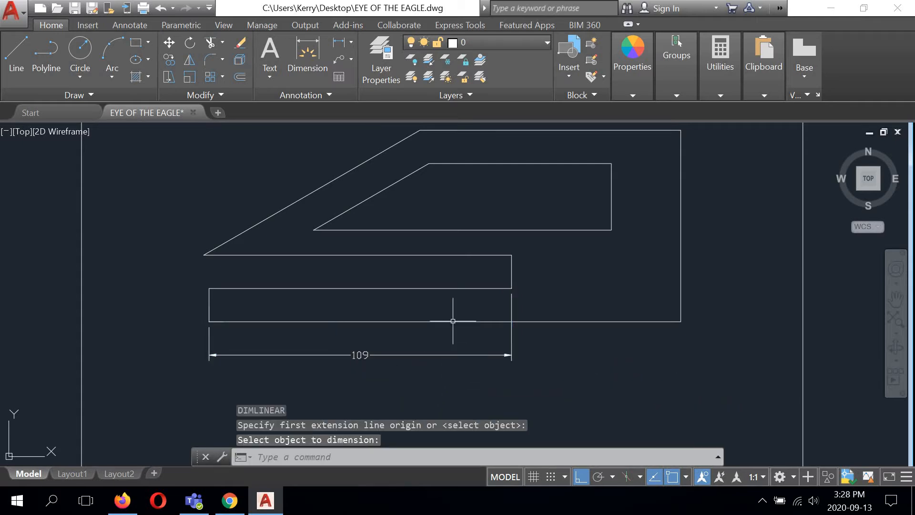
# Step: Measure the distance from the part's lower-left corner to the horizontal dimension line and inspect the gap at its extension line
pyautogui.click(719, 86)
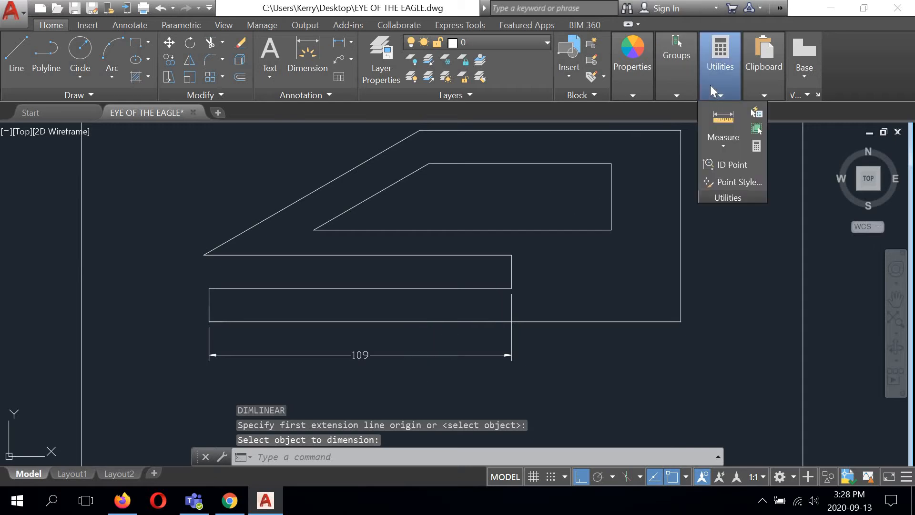
pyautogui.click(723, 118)
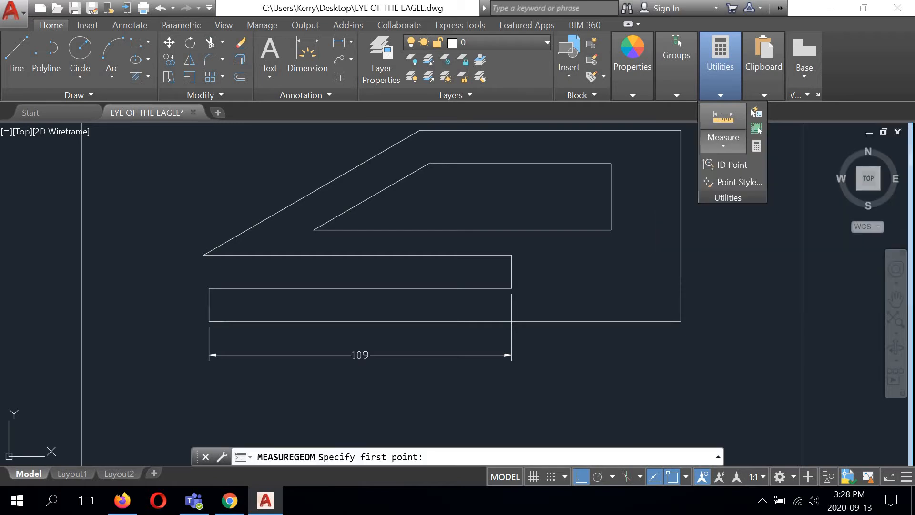
pyautogui.scroll(2, 198, 327)
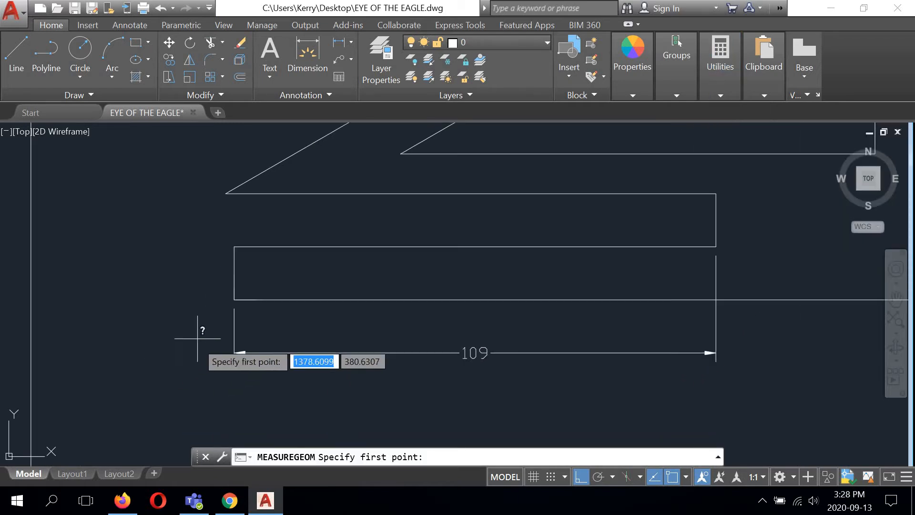
pyautogui.click(234, 299)
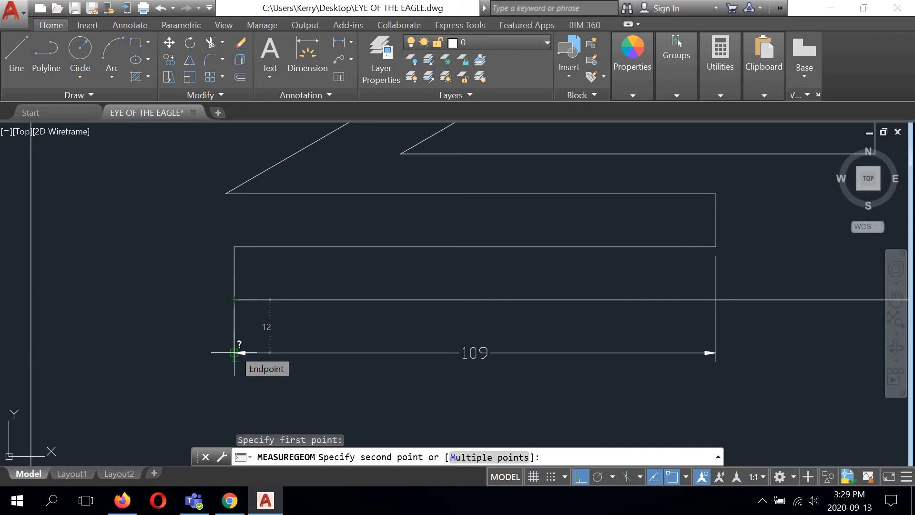
pyautogui.rightClick(348, 346)
pyautogui.click(369, 347)
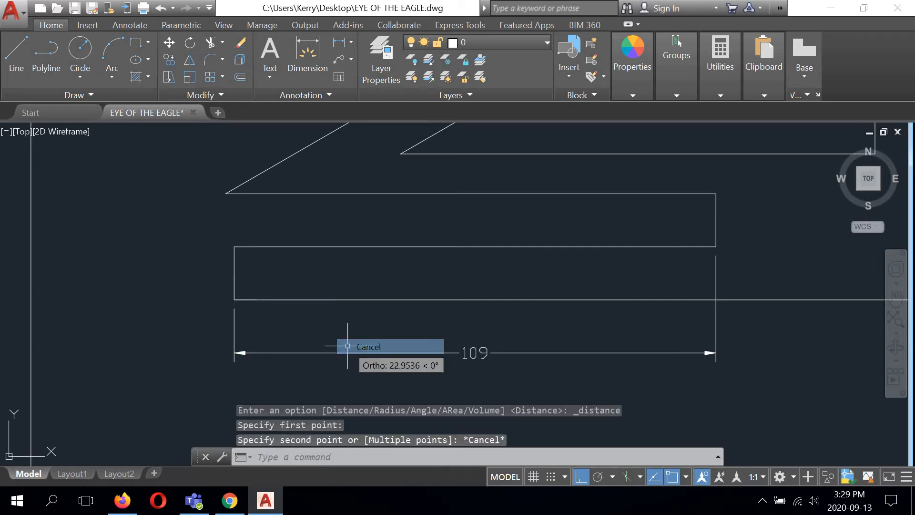
pyautogui.scroll(4, 247, 365)
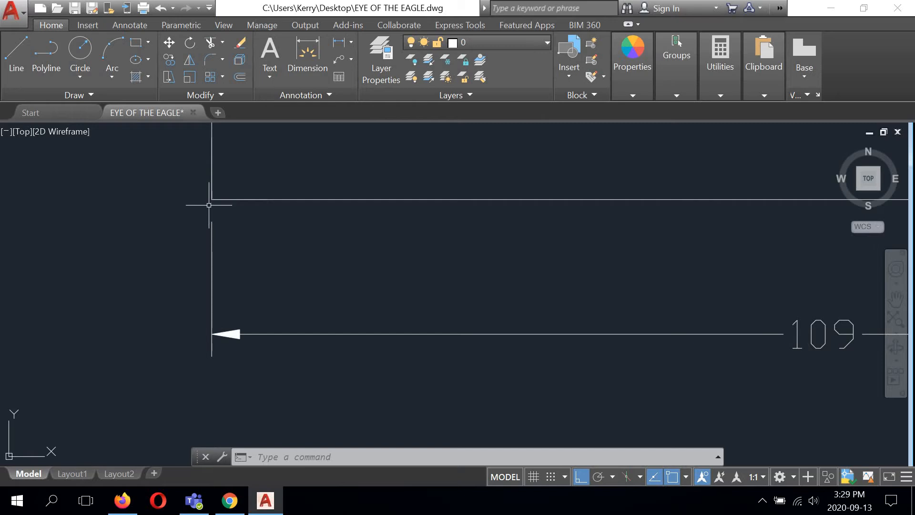
pyautogui.scroll(-2, 209, 205)
pyautogui.scroll(-2, 235, 215)
pyautogui.moveTo(301, 225); pyautogui.dragTo(321, 257, button='middle')
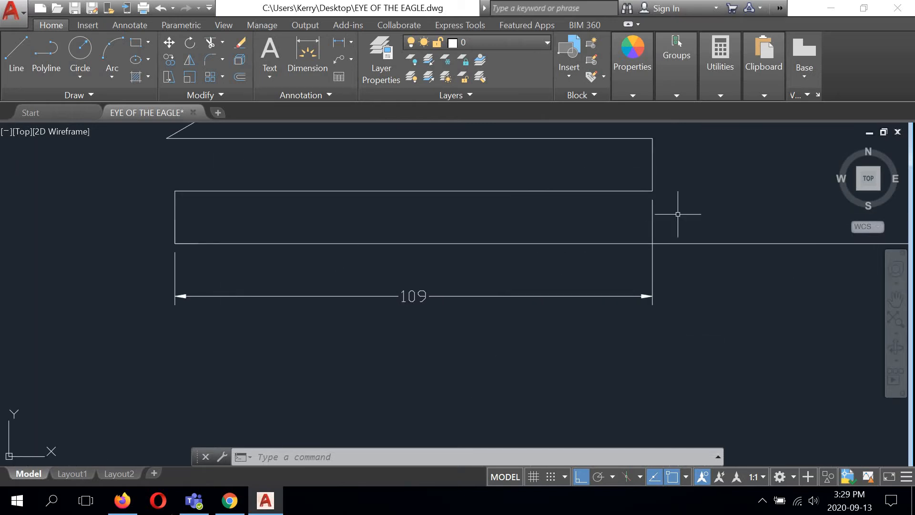
# Step: Switch to the Basic Dimensioning document in Chrome and examine how dimension lines are spaced and placed in the illustrated figure
pyautogui.click(229, 500)
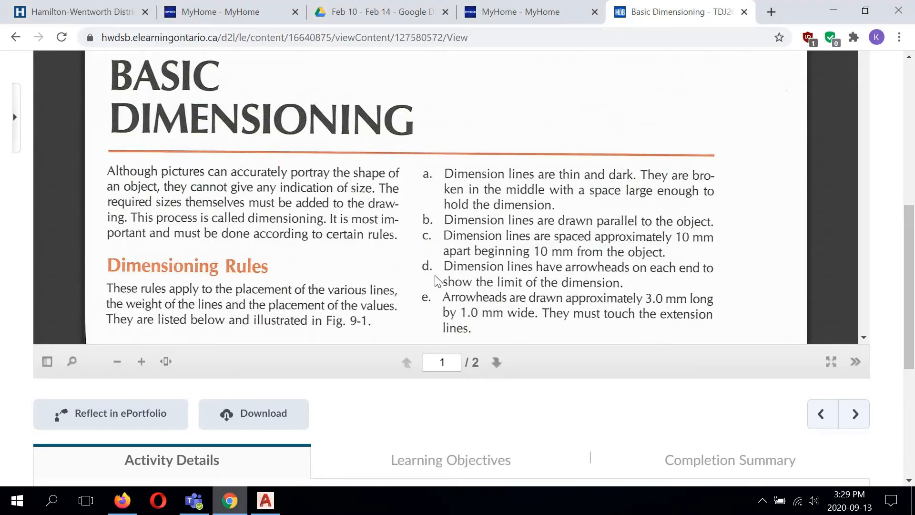
pyautogui.scroll(-10, 388, 267)
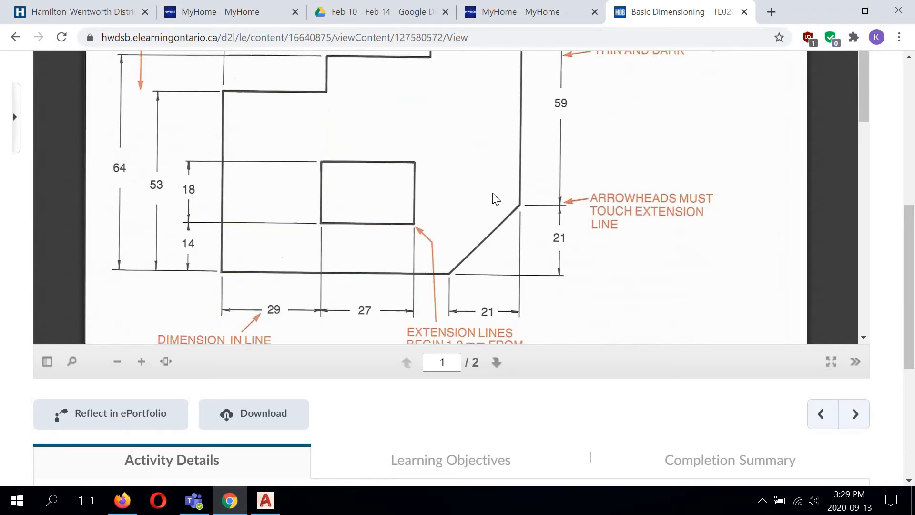
pyautogui.scroll(3, 492, 199)
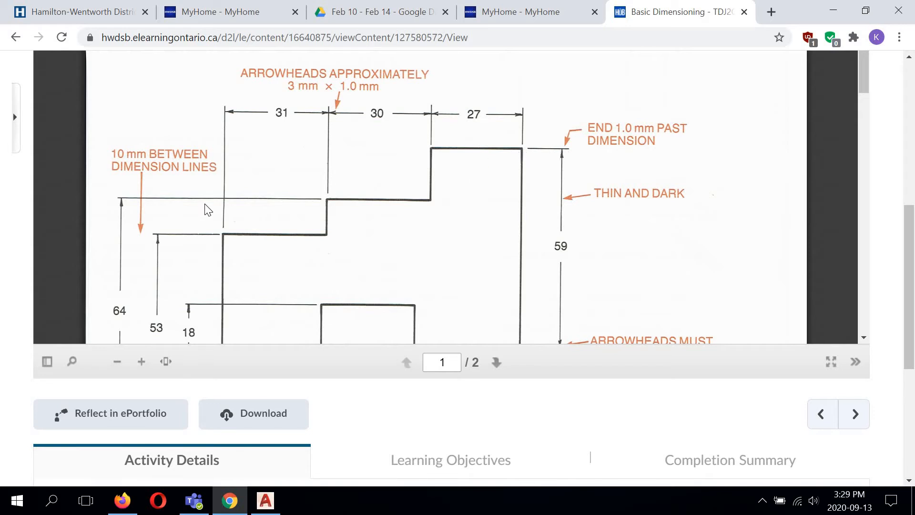
pyautogui.scroll(-2, 350, 202)
pyautogui.scroll(1, 348, 202)
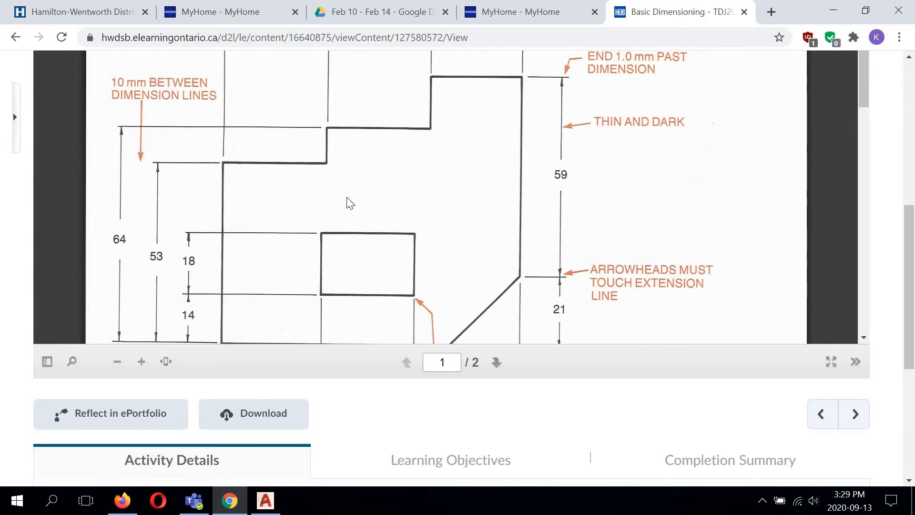
pyautogui.scroll(1, 347, 198)
pyautogui.scroll(-1, 322, 265)
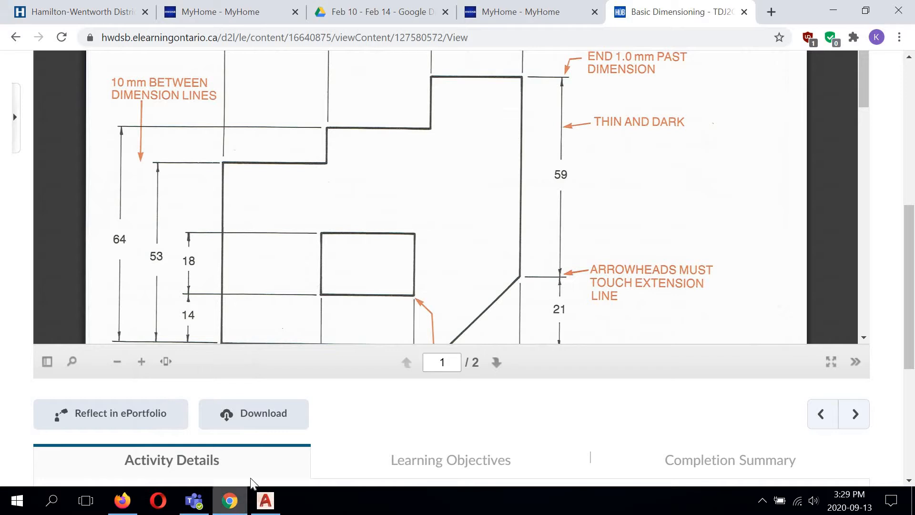
# Step: Switch back to AutoCAD and add a vertical linear dimension from the part's lower-right corner to the inner cutout's lower-right corner, placing its line on the right edge
pyautogui.click(265, 501)
pyautogui.scroll(-2, 496, 374)
pyautogui.moveTo(496, 373)
pyautogui.mouseDown(button='middle')
pyautogui.moveTo(455, 372)
pyautogui.moveTo(426, 410)
pyautogui.mouseUp(button='middle')
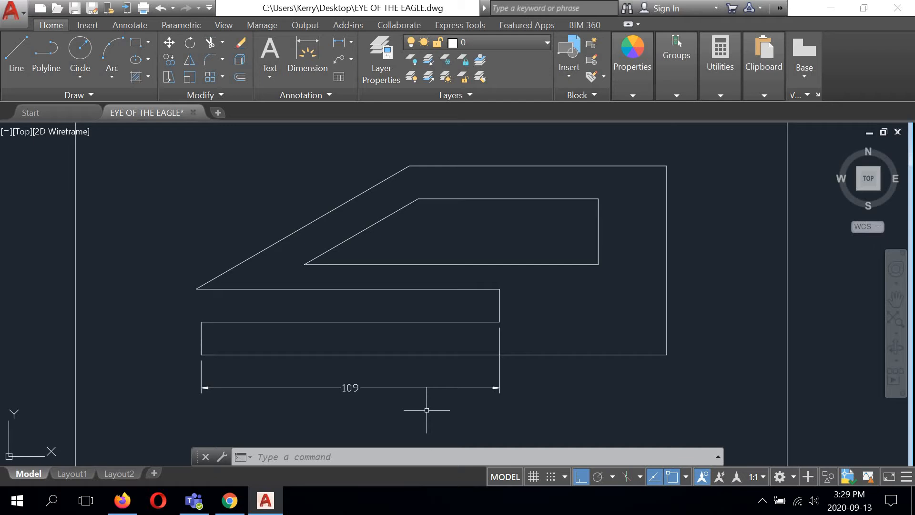
pyautogui.moveTo(415, 423)
pyautogui.mouseDown(button='middle')
pyautogui.moveTo(459, 360)
pyautogui.moveTo(454, 325)
pyautogui.moveTo(430, 349)
pyautogui.moveTo(403, 345)
pyautogui.mouseUp(button='middle')
pyautogui.scroll(-3, 388, 327)
pyautogui.scroll(3, 451, 337)
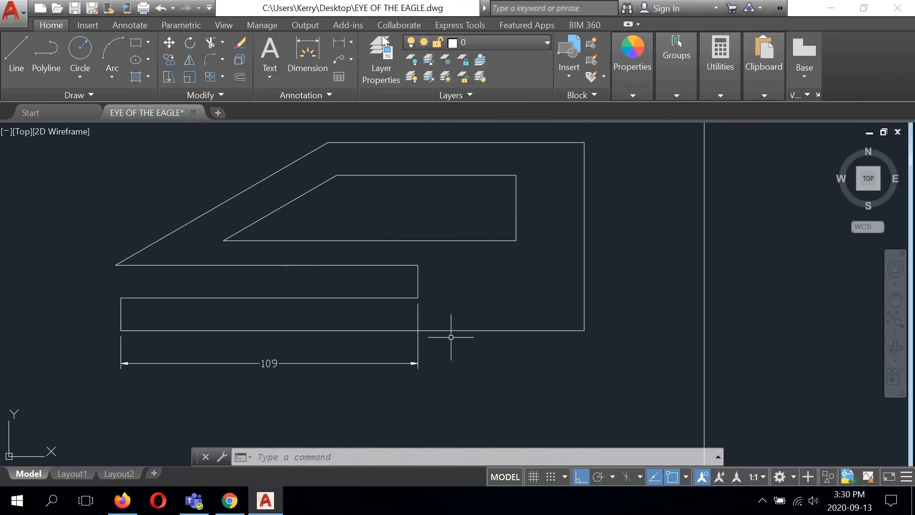
pyautogui.click(308, 52)
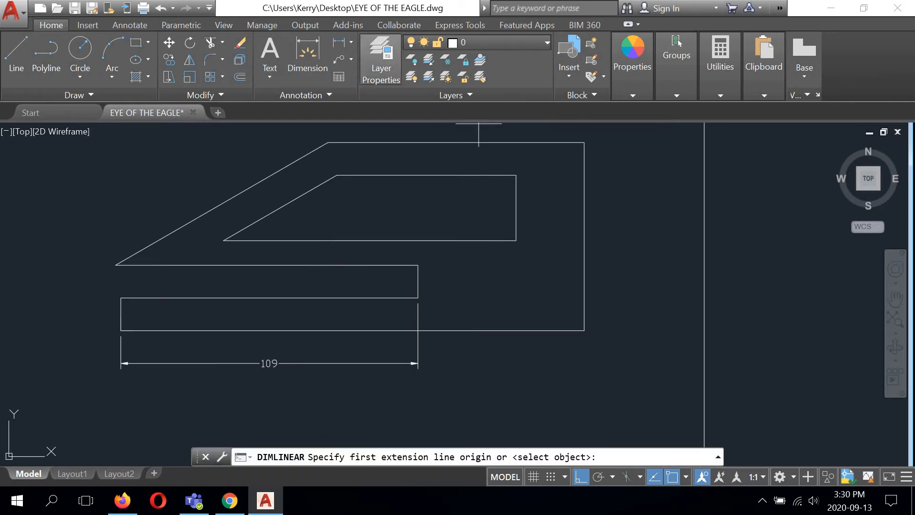
pyautogui.click(585, 330)
pyautogui.click(526, 241)
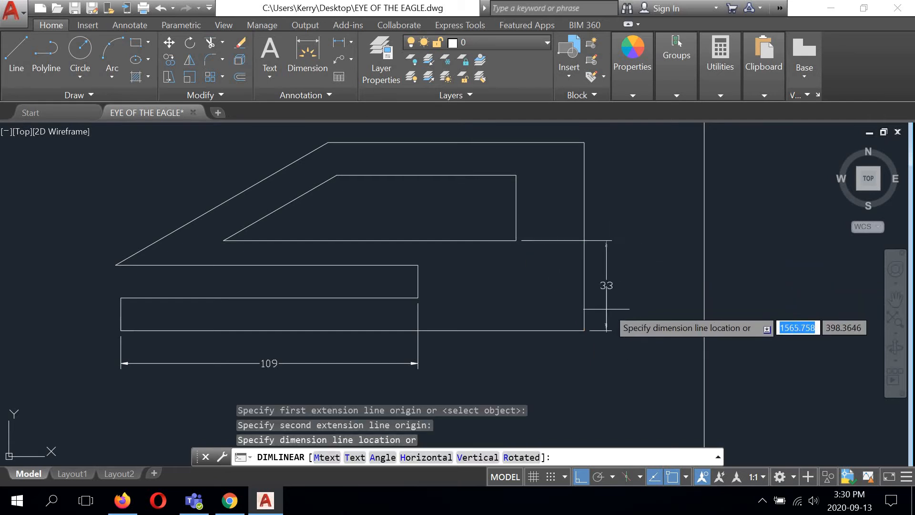
pyautogui.click(585, 310)
# Step: Stretch the vertical dimension's line 12 units straight right, away from the part's right edge, and deselect it
pyautogui.click(586, 289)
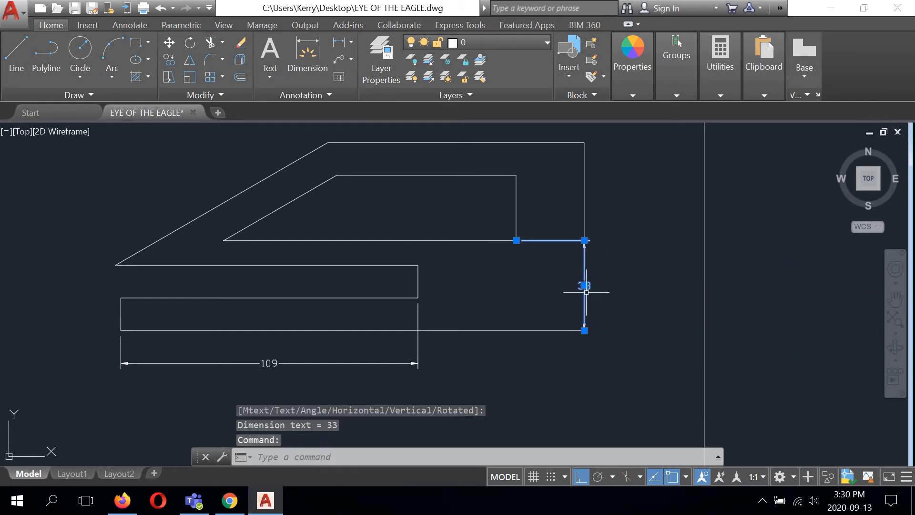
pyautogui.click(585, 285)
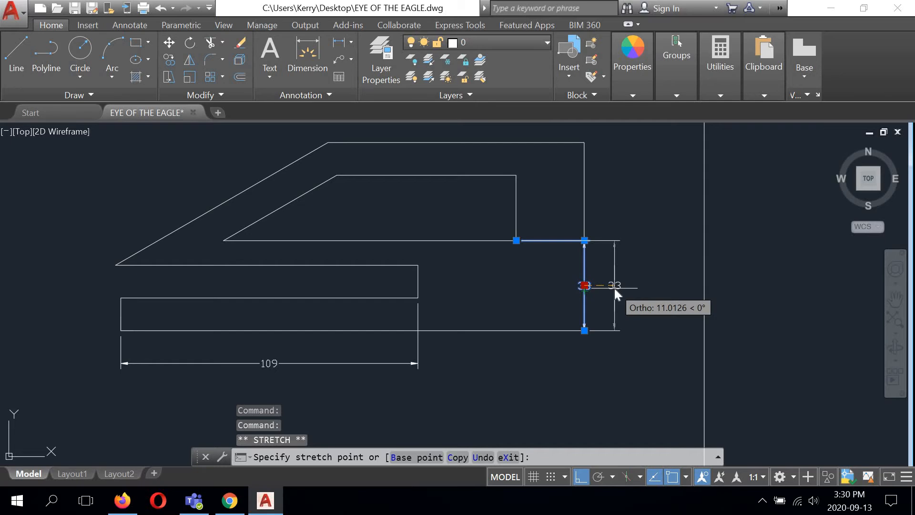
pyautogui.write('12')
pyautogui.press('Return')
pyautogui.rightClick(646, 302)
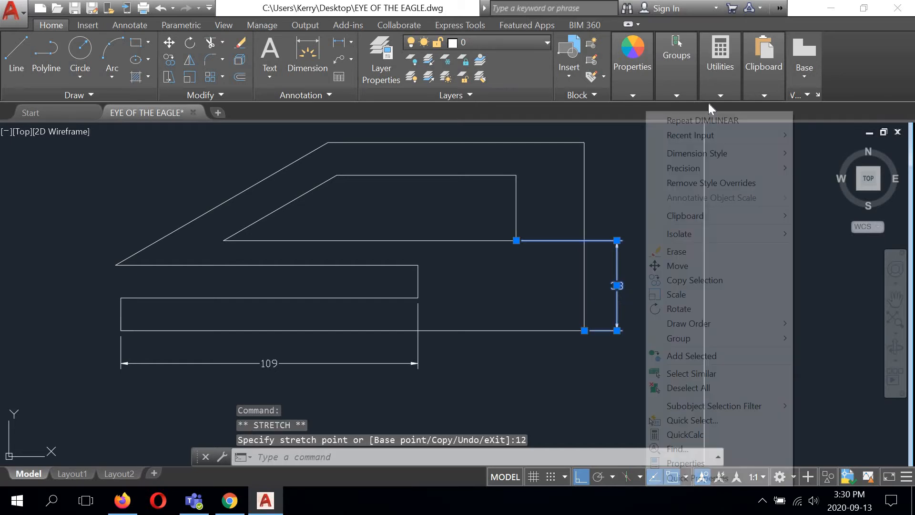
pyautogui.click(634, 179)
pyautogui.click(643, 190)
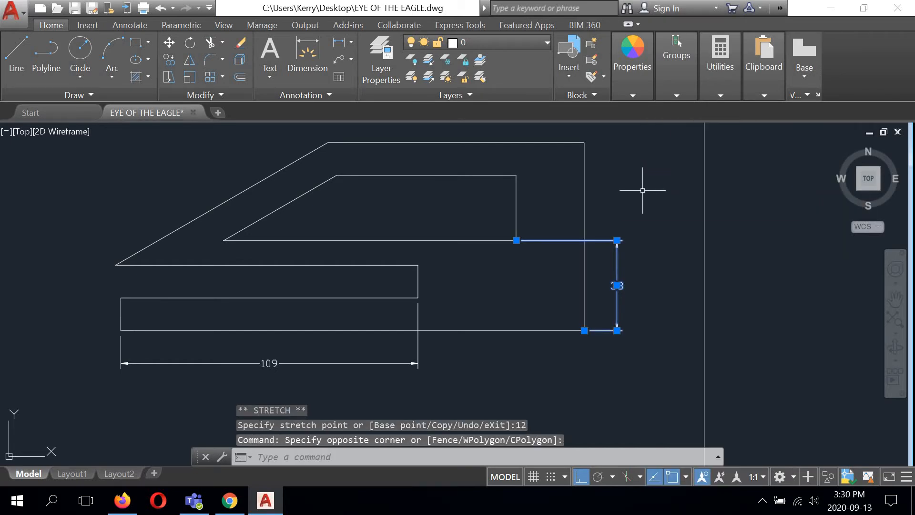
pyautogui.press('Return')
pyautogui.press('Return')
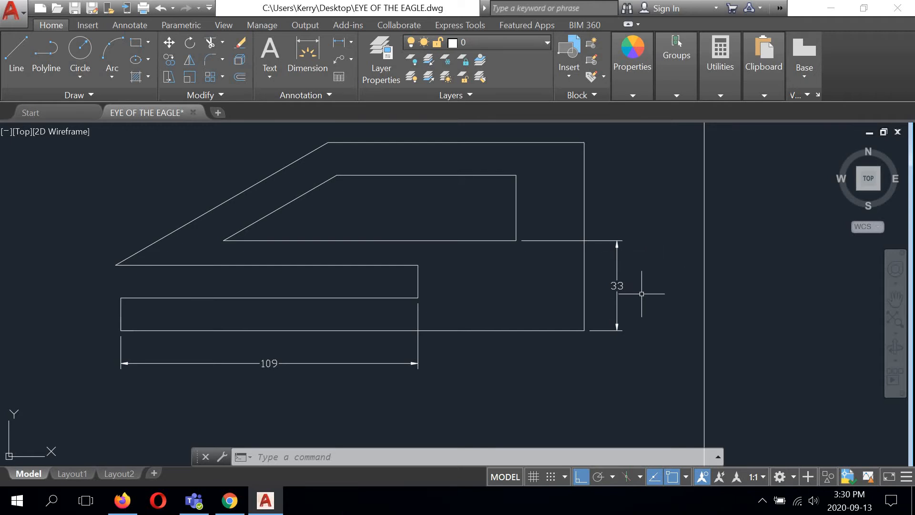
# Step: Add a vertical linear dimension to the inner cutout's right edge, aligning its dimension line with the vertical dimension below
pyautogui.moveTo(642, 293); pyautogui.dragTo(640, 334, button='middle')
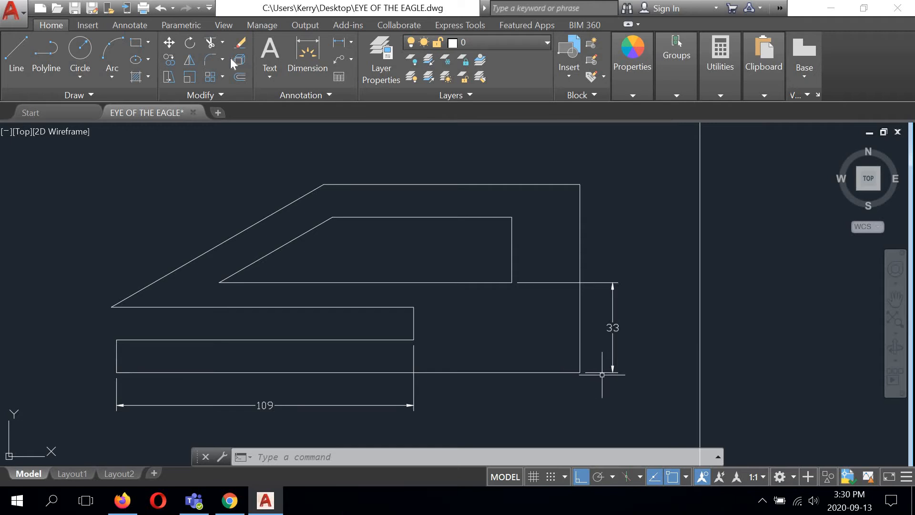
pyautogui.click(339, 41)
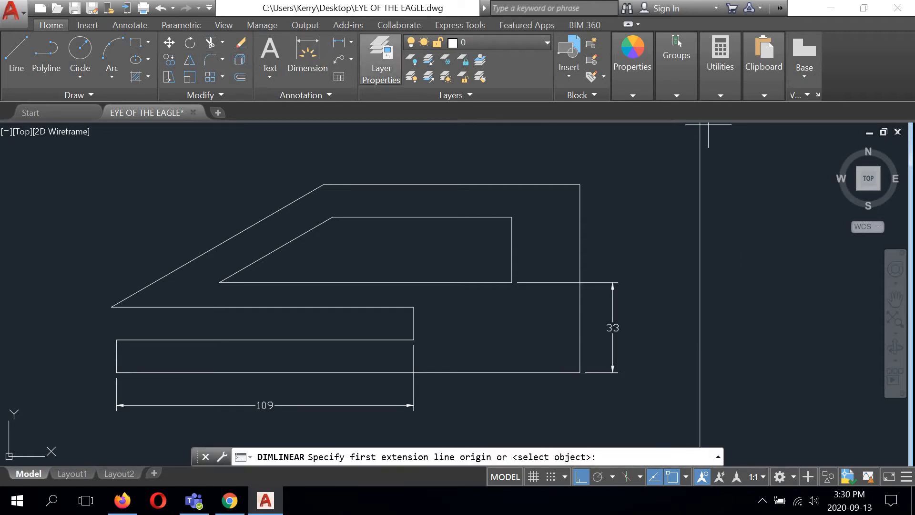
pyautogui.click(512, 282)
pyautogui.click(512, 217)
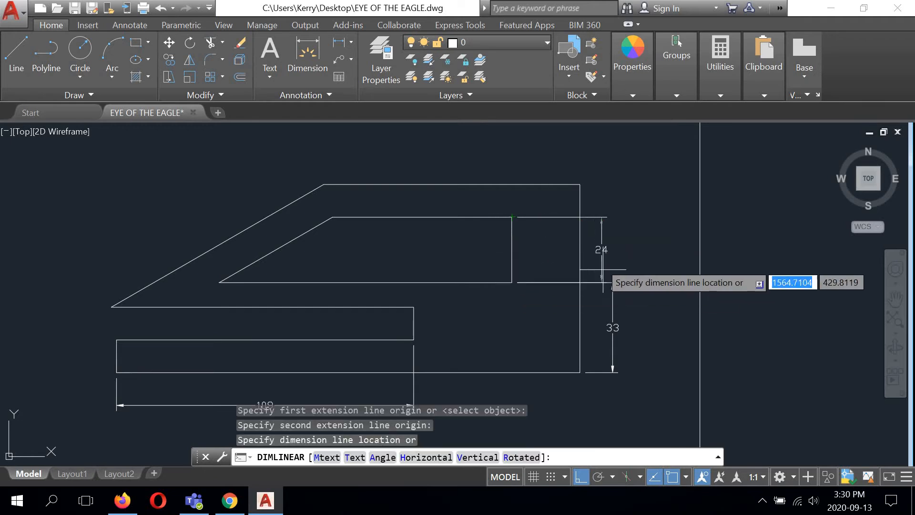
pyautogui.scroll(4, 601, 270)
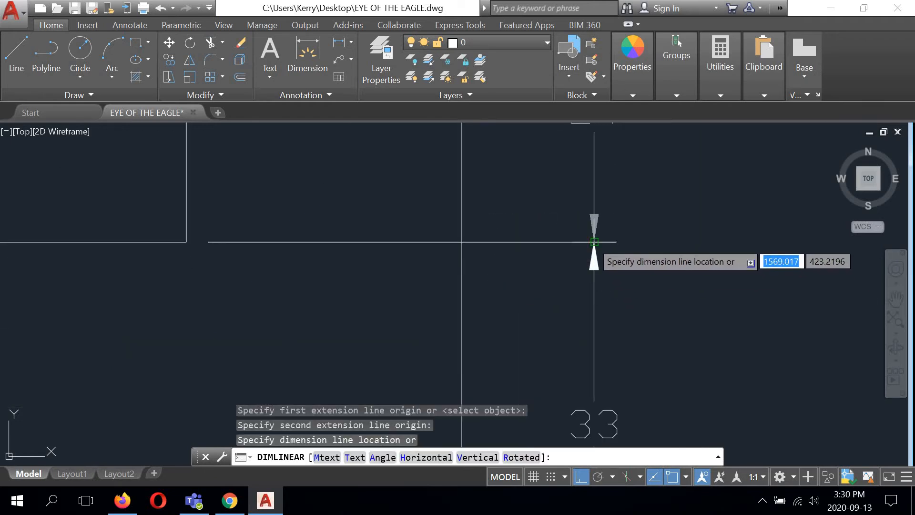
pyautogui.click(593, 241)
pyautogui.scroll(-3, 651, 244)
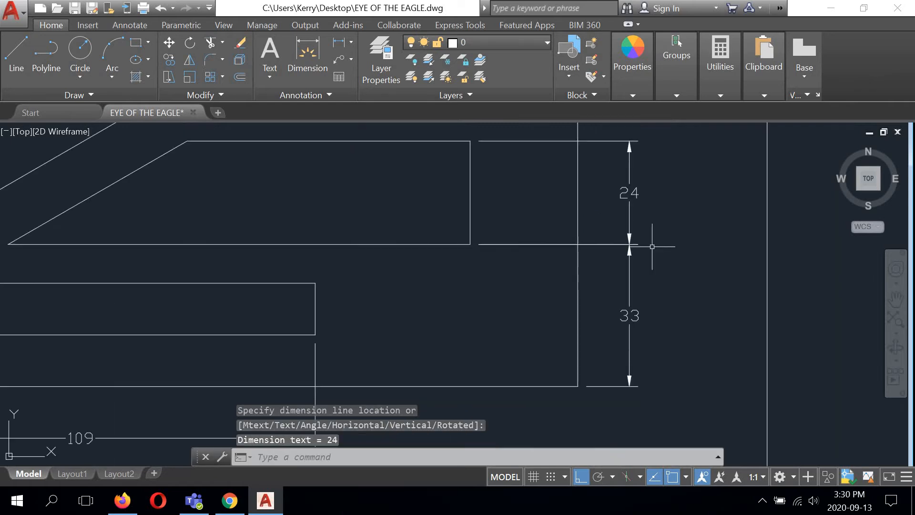
pyautogui.moveTo(629, 169); pyautogui.dragTo(627, 183, button='middle')
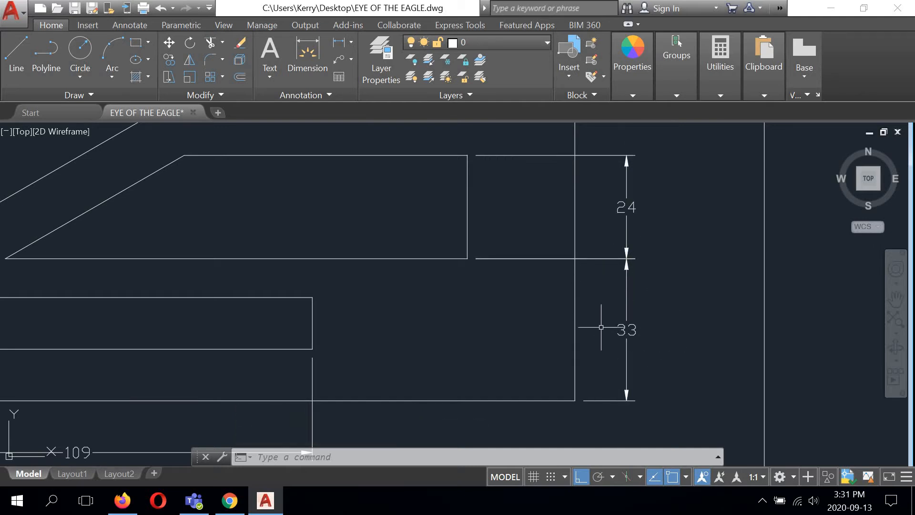
pyautogui.scroll(-2, 647, 323)
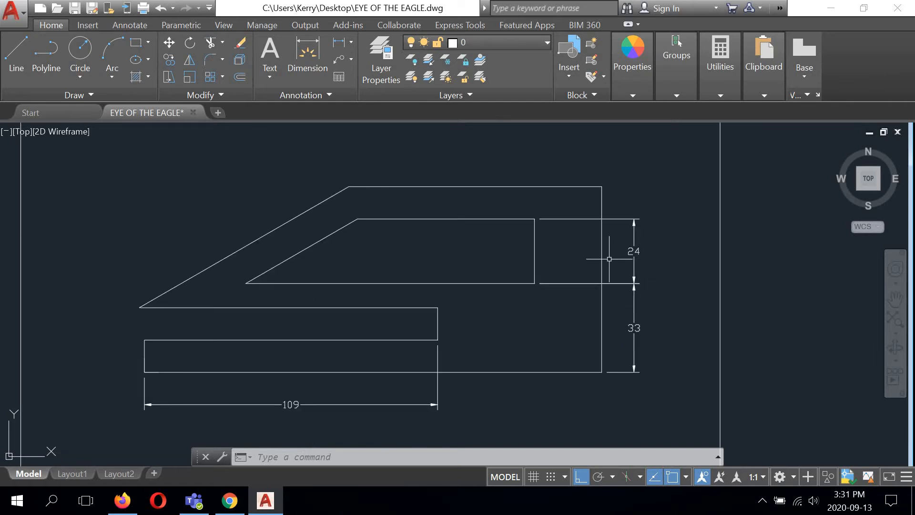
# Step: Add a horizontal linear dimension from the part's upper-right corner to the inner cutout's upper-right corner, with its dimension line on the top edge
pyautogui.moveTo(613, 210); pyautogui.dragTo(616, 258, button='middle')
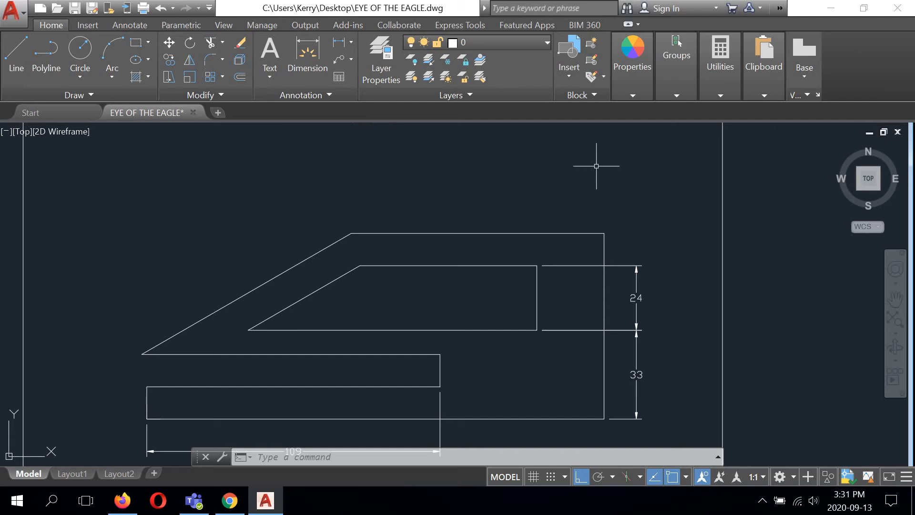
pyautogui.rightClick(552, 169)
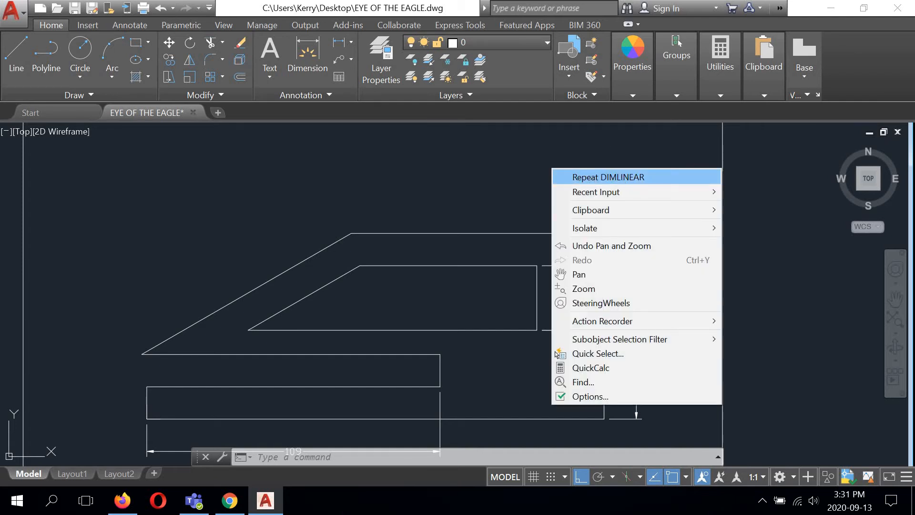
pyautogui.click(605, 177)
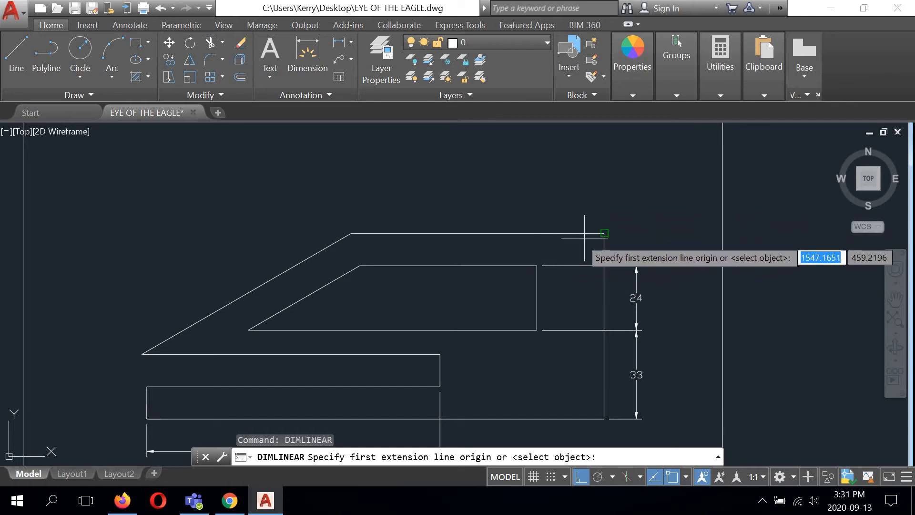
pyautogui.click(604, 233)
pyautogui.click(537, 266)
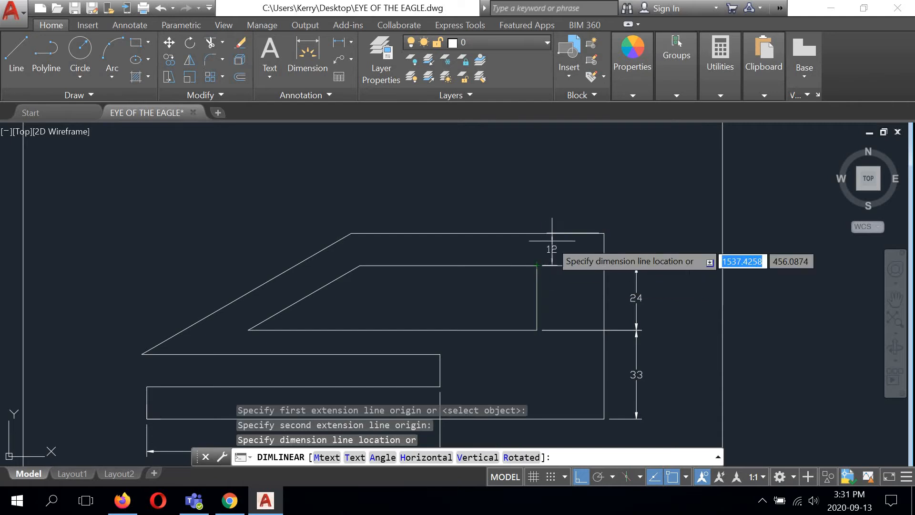
pyautogui.click(586, 233)
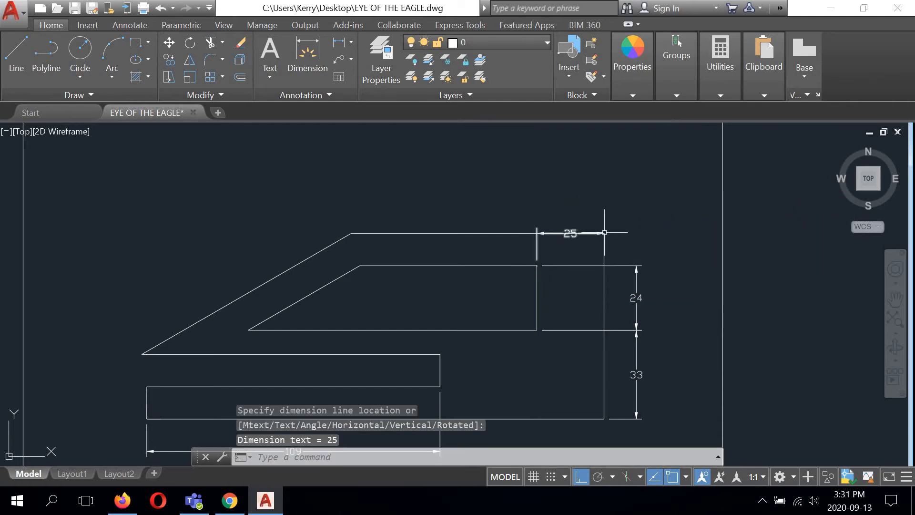
# Step: Stretch the new horizontal dimension's line 12 units straight up, away from the part's top edge
pyautogui.click(571, 233)
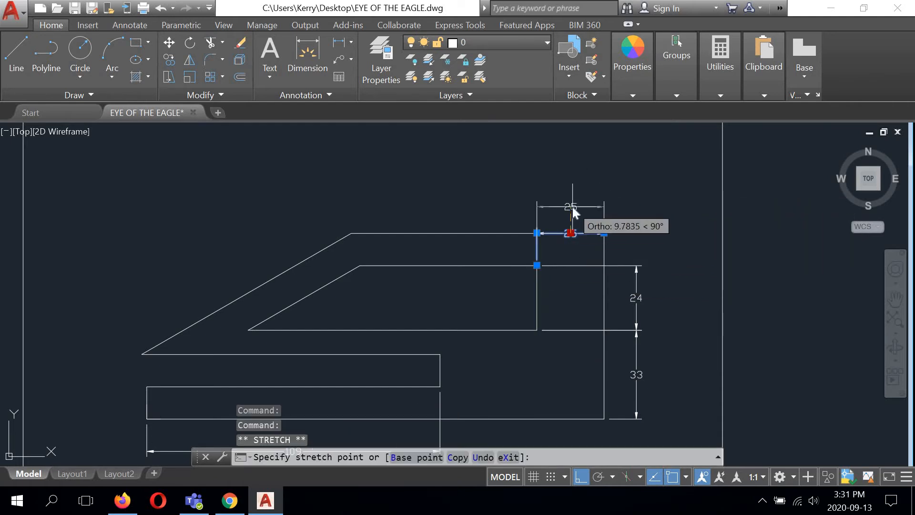
pyautogui.write('12')
pyautogui.press('Return')
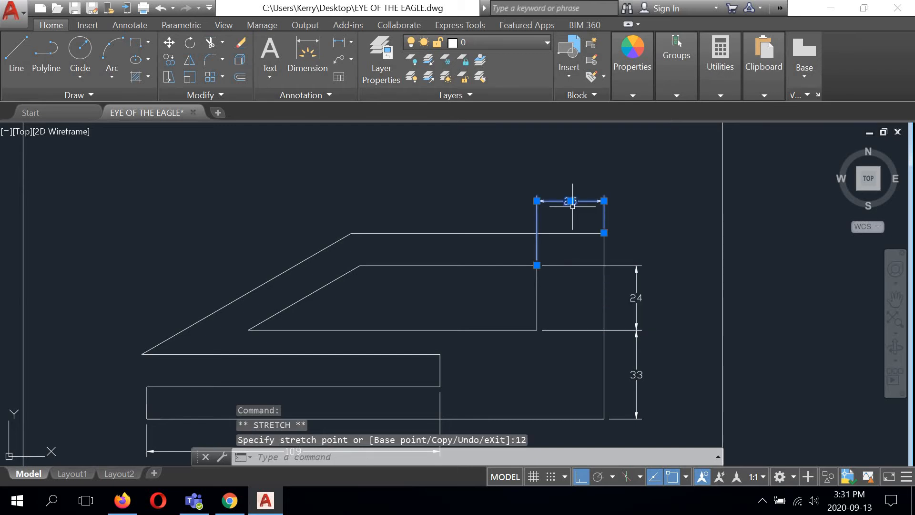
# Step: Examine the offset between the slanted arm's left tip and the bottom bar's left edge
pyautogui.press('Return')
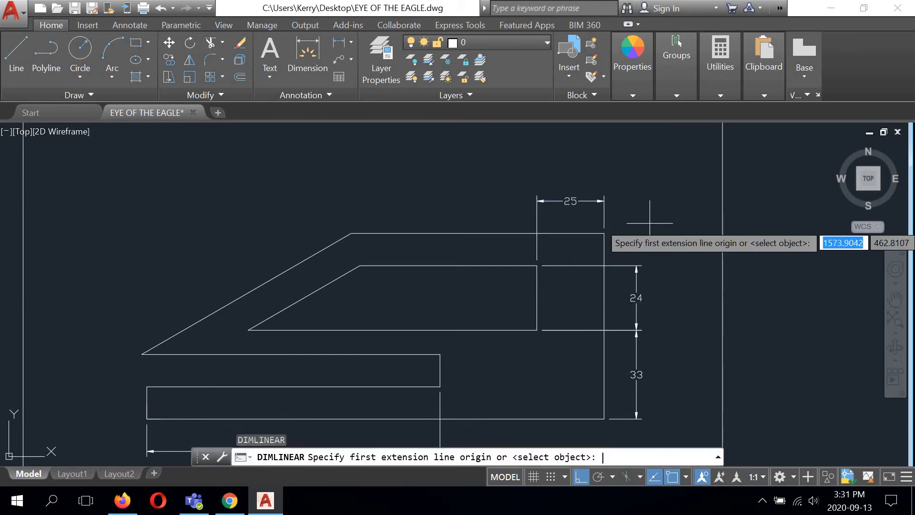
pyautogui.press('Return')
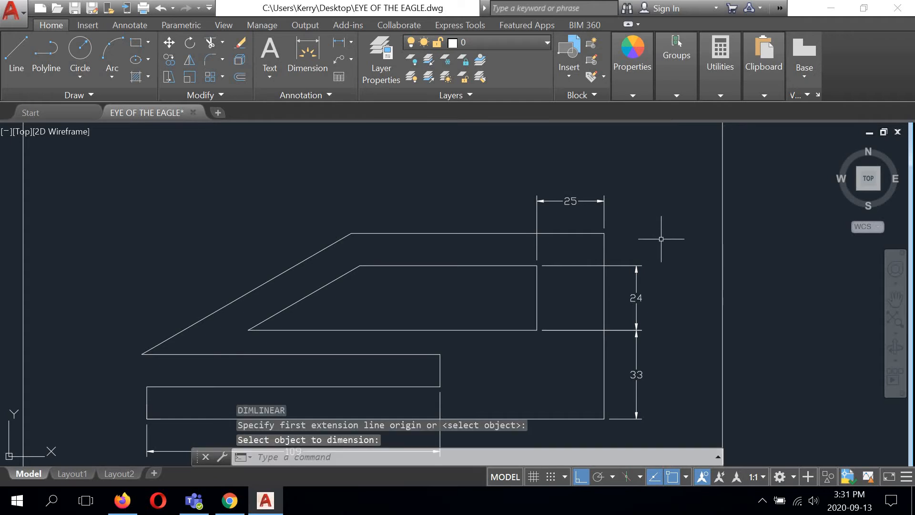
pyautogui.moveTo(525, 260); pyautogui.dragTo(530, 267, button='middle')
pyautogui.moveTo(356, 284)
pyautogui.mouseDown(button='middle')
pyautogui.moveTo(527, 196)
pyautogui.moveTo(524, 213)
pyautogui.mouseUp(button='middle')
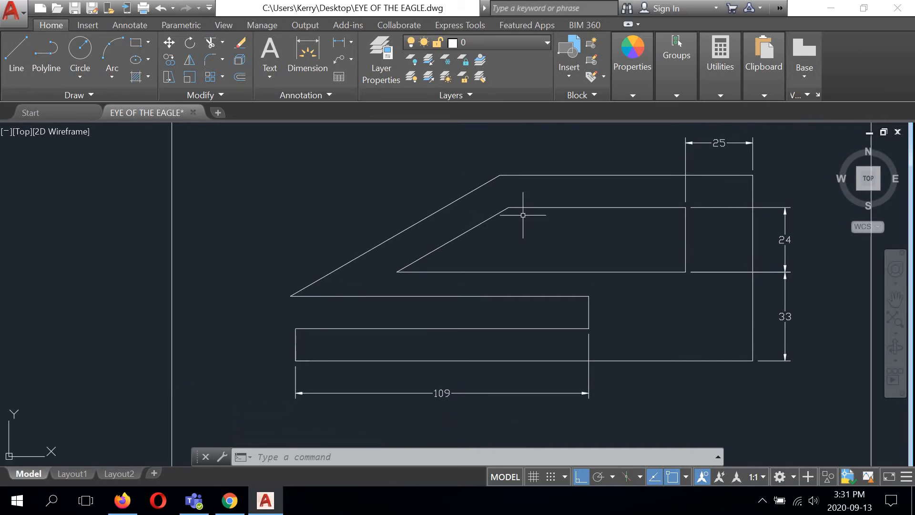
pyautogui.moveTo(422, 217)
pyautogui.mouseDown(button='middle')
pyautogui.moveTo(413, 234)
pyautogui.moveTo(424, 219)
pyautogui.mouseUp(button='middle')
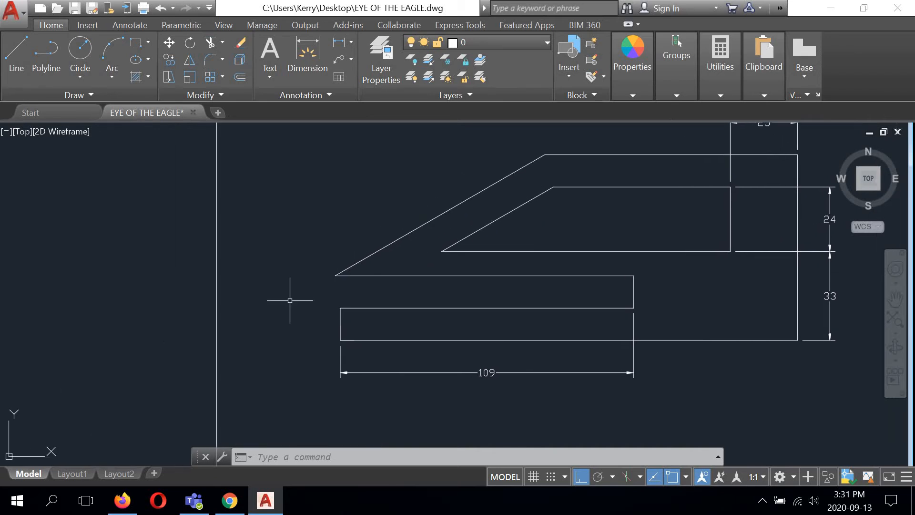
pyautogui.scroll(2, 292, 302)
pyautogui.scroll(2, 366, 291)
pyautogui.scroll(-2, 366, 291)
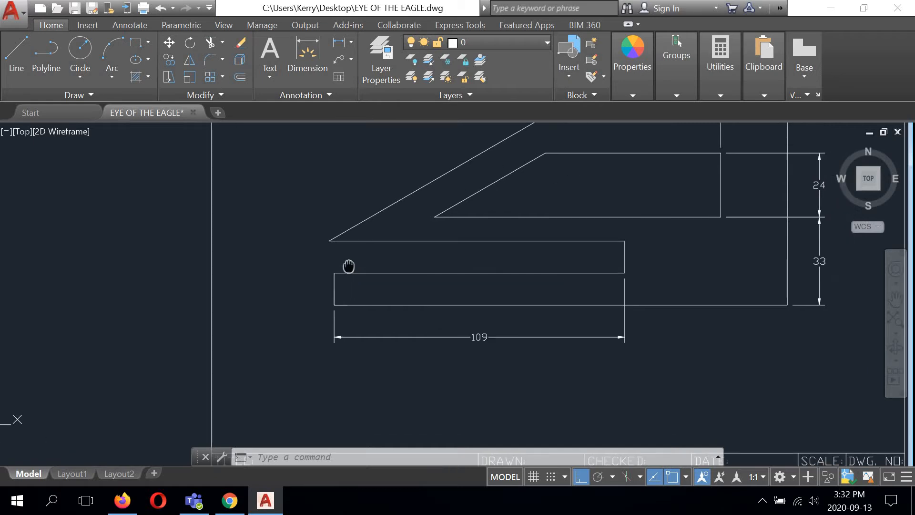
pyautogui.scroll(2, 330, 264)
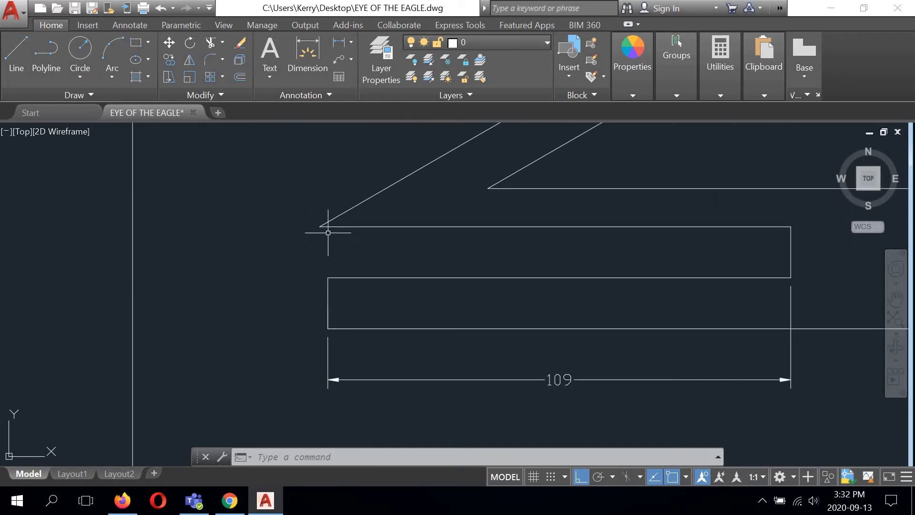
pyautogui.scroll(2, 319, 230)
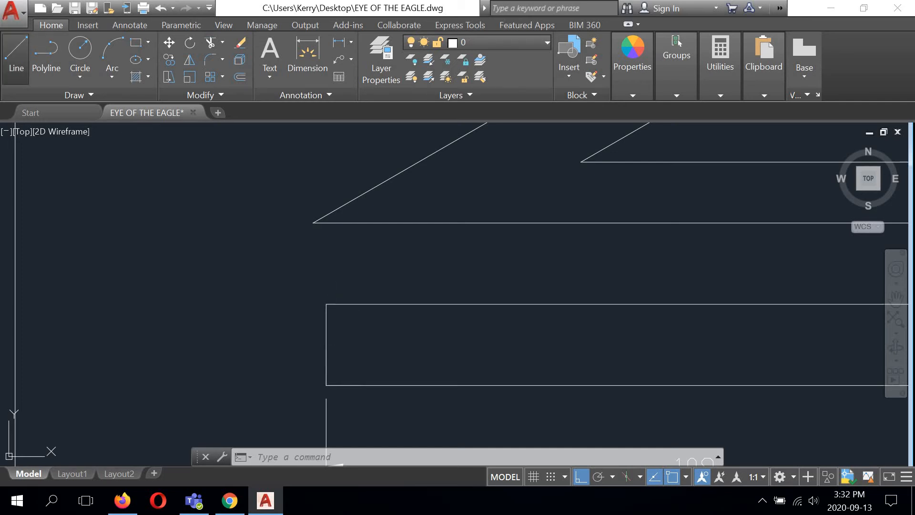
pyautogui.click(16, 52)
pyautogui.click(313, 222)
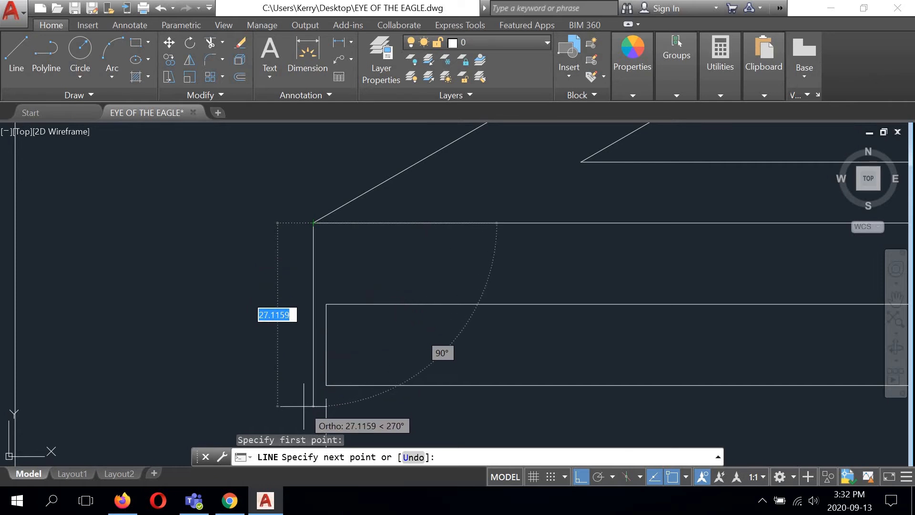
pyautogui.rightClick(336, 265)
pyautogui.click(368, 282)
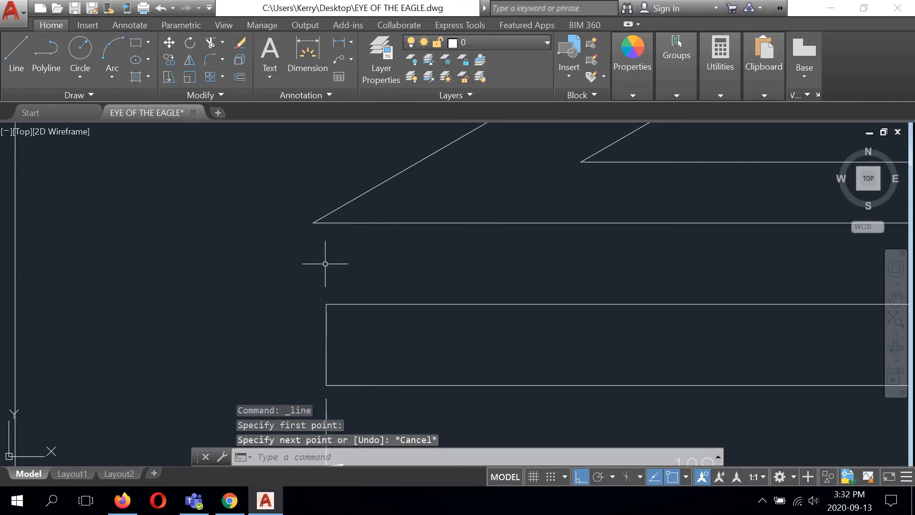
# Step: Add a vertical linear dimension from the bottom bar's upper-left corner to the slanted arm's tip, with its dimension line at the tip
pyautogui.moveTo(316, 265); pyautogui.dragTo(306, 200, button='middle')
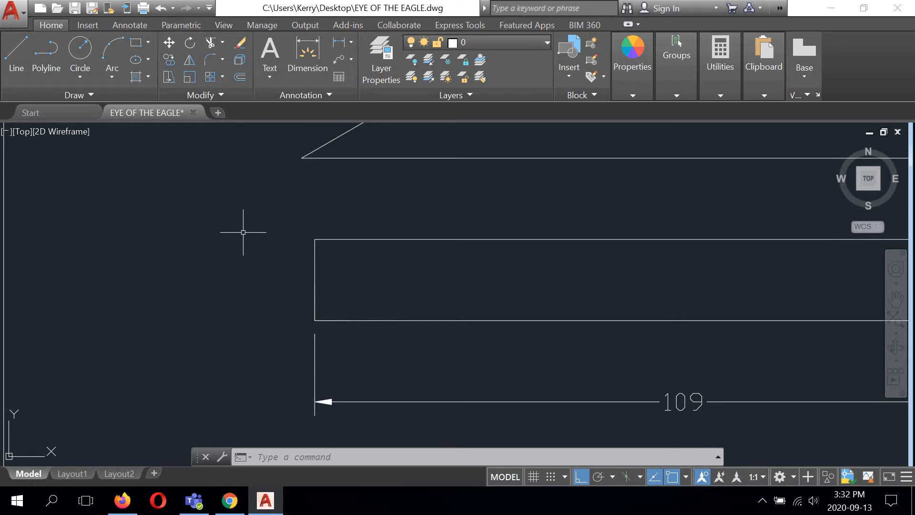
pyautogui.moveTo(282, 198); pyautogui.dragTo(272, 222, button='middle')
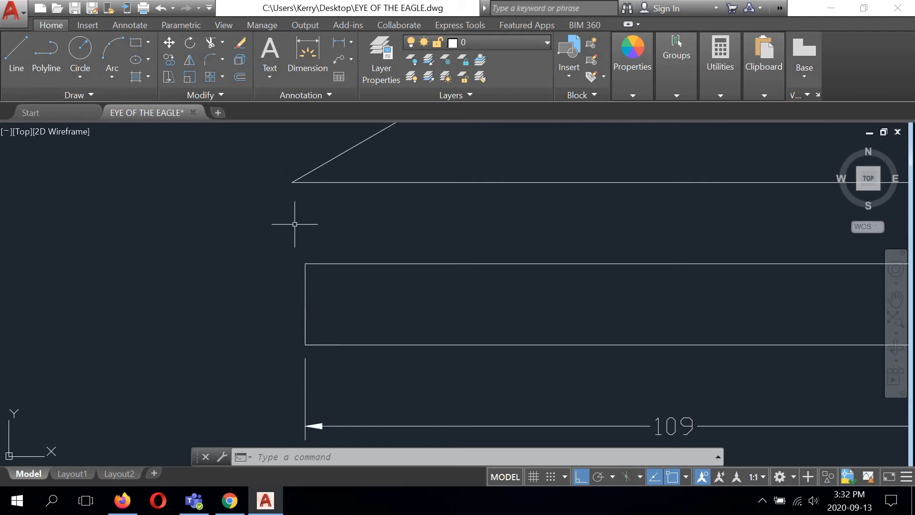
pyautogui.scroll(-2, 296, 223)
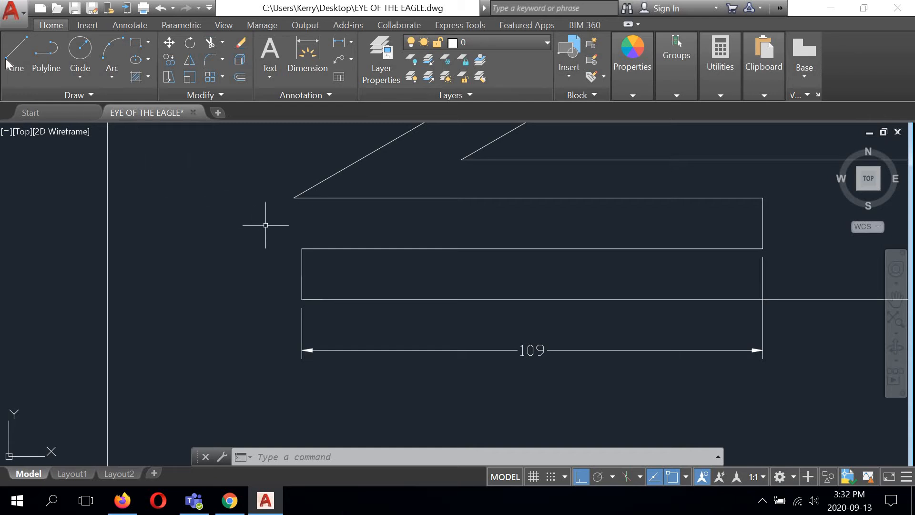
pyautogui.click(339, 42)
pyautogui.click(294, 248)
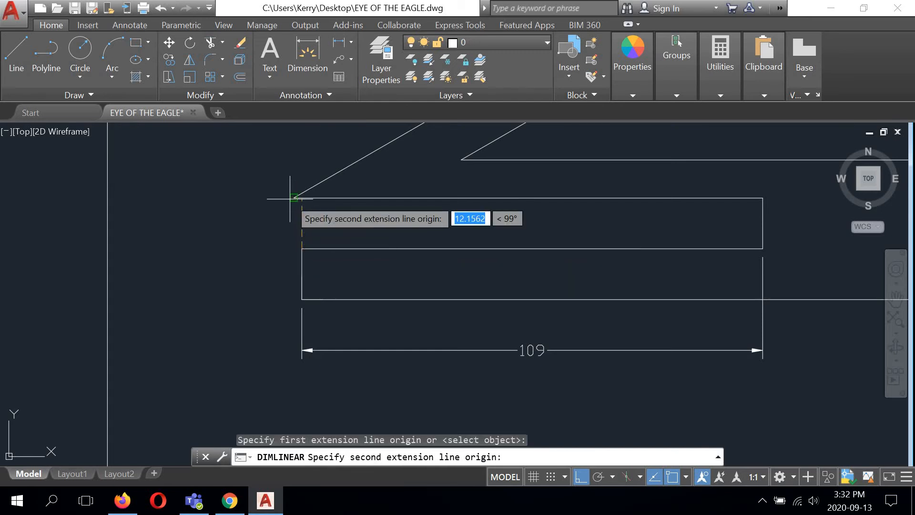
pyautogui.click(294, 197)
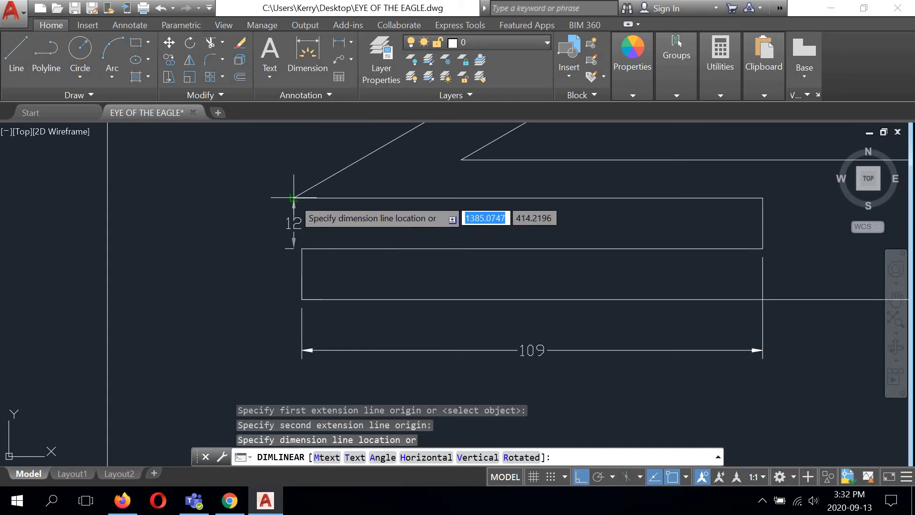
pyautogui.click(295, 210)
# Step: Stretch the new vertical dimension's line 12 units straight left, away from the slanted arm's tip
pyautogui.click(294, 223)
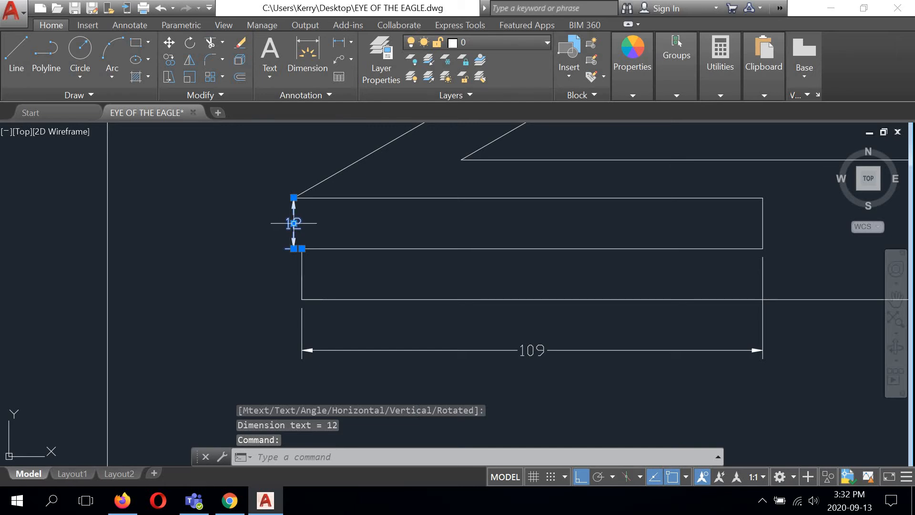
pyautogui.click(294, 223)
pyautogui.write('12')
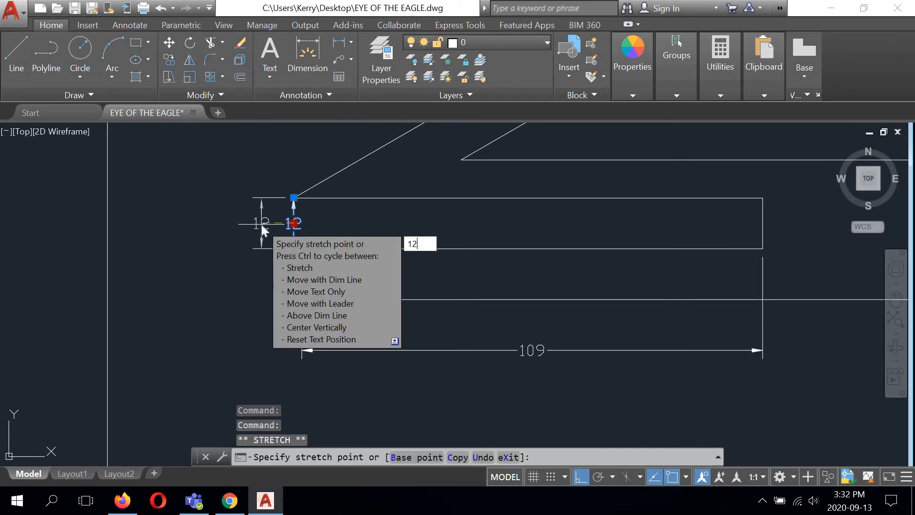
pyautogui.press('Return')
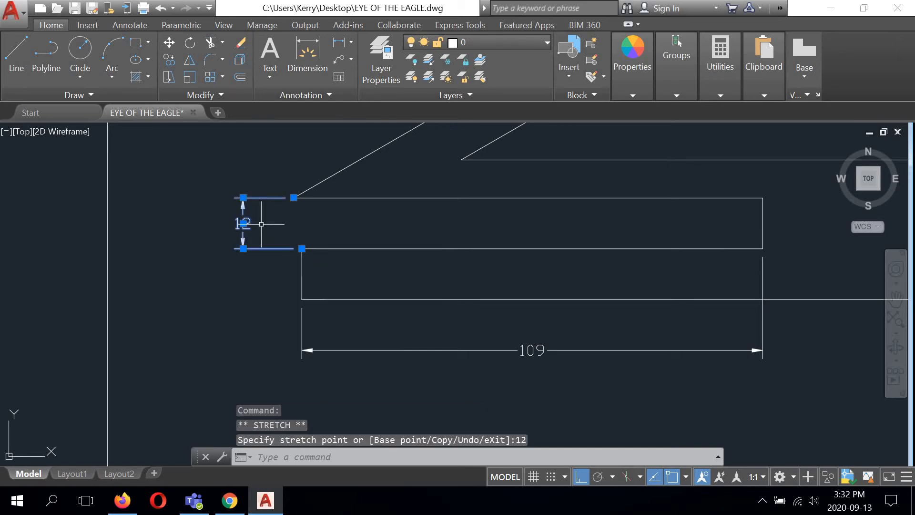
pyautogui.rightClick(277, 303)
pyautogui.click(228, 318)
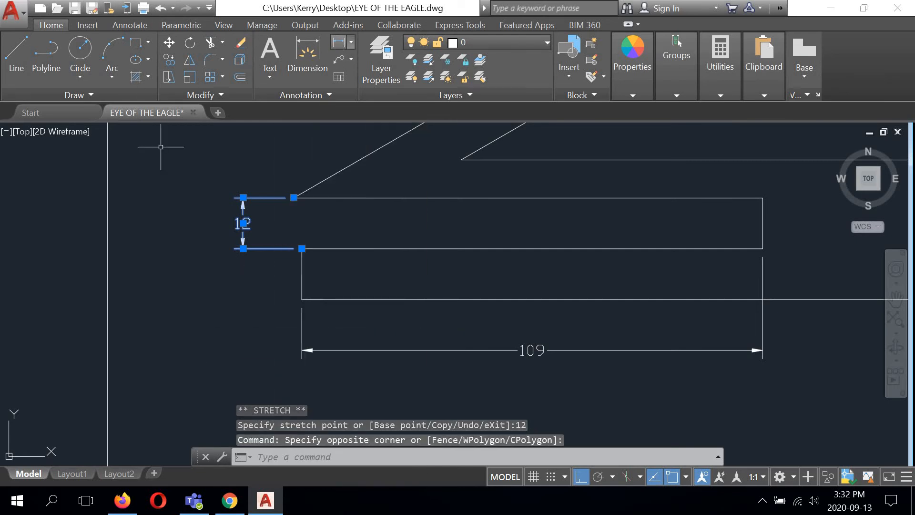
# Step: Add a vertical linear dimension to the bottom bar's left edge, aligning its dimension line with the vertical dimension above
pyautogui.click(339, 42)
pyautogui.click(301, 248)
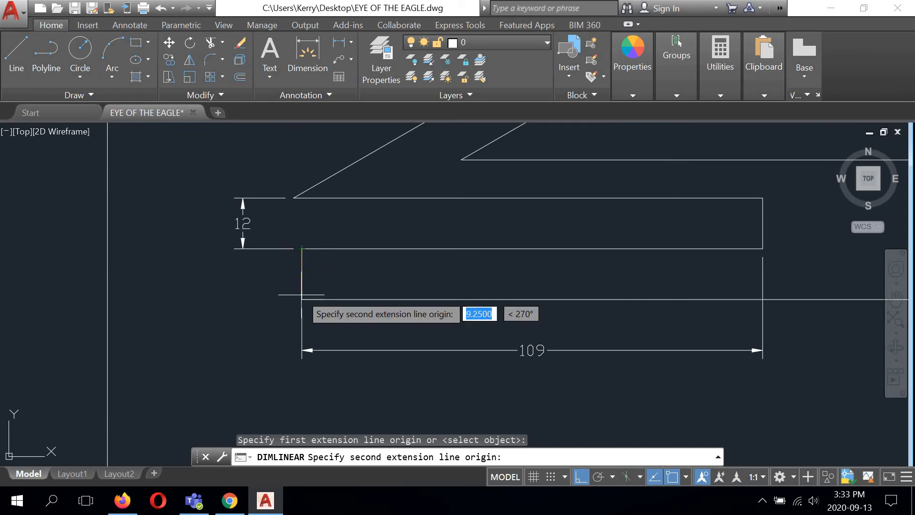
pyautogui.click(302, 299)
pyautogui.click(243, 279)
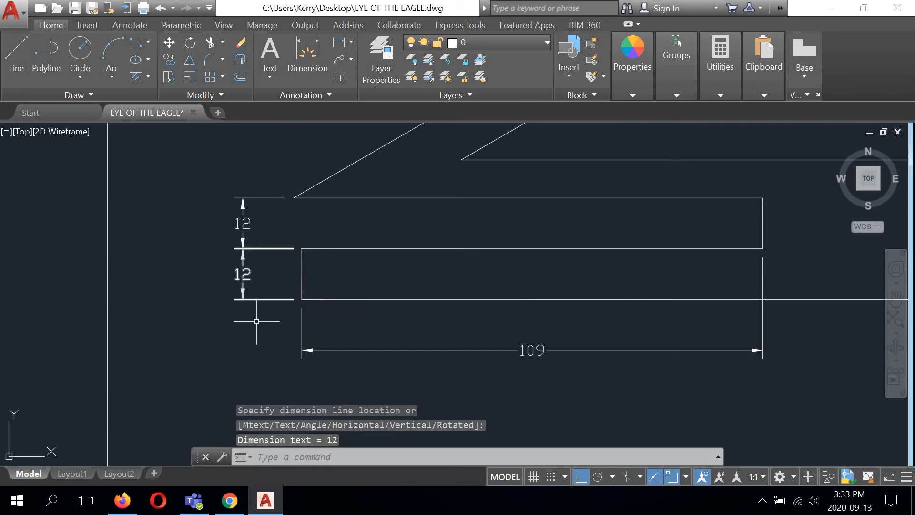
# Step: Add a horizontal linear dimension across the part's full bottom edge, with its dimension line on the existing 109 dimension's line
pyautogui.scroll(-2, 251, 333)
pyautogui.scroll(2, 255, 333)
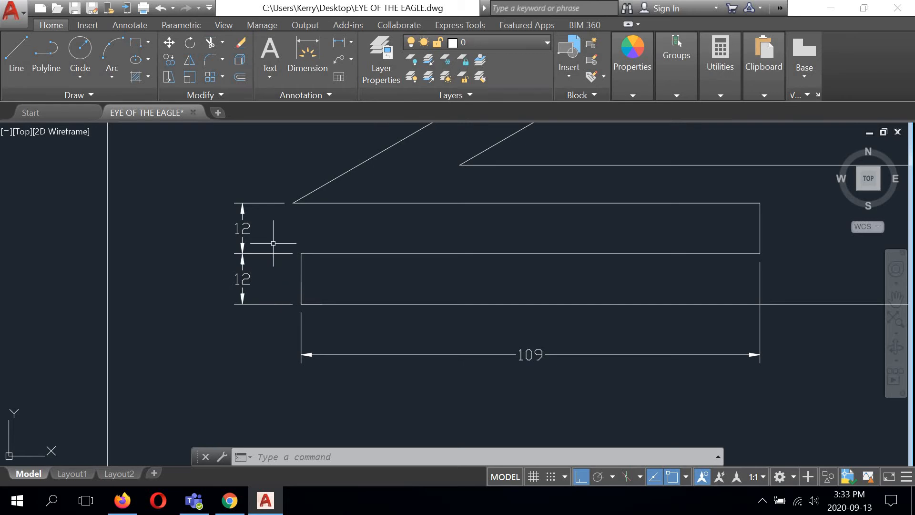
pyautogui.moveTo(277, 223)
pyautogui.mouseDown(button='middle')
pyautogui.moveTo(248, 288)
pyautogui.moveTo(218, 316)
pyautogui.mouseUp(button='middle')
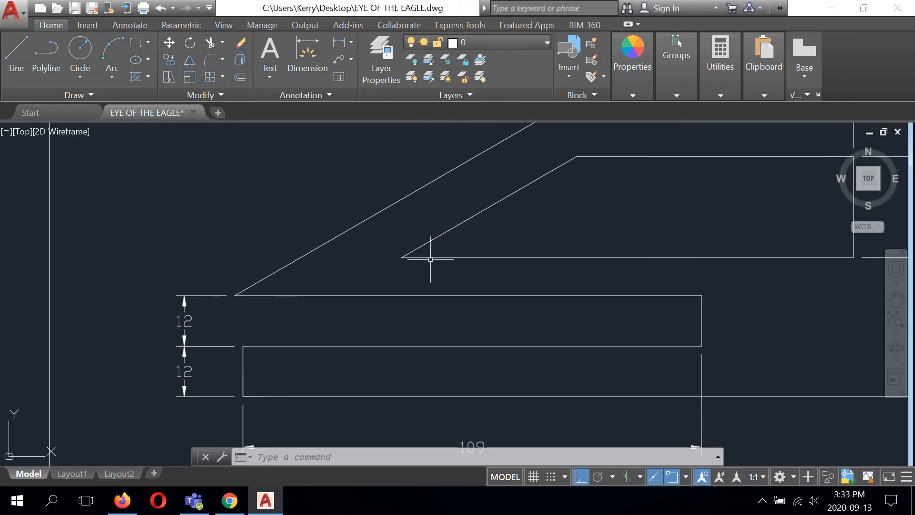
pyautogui.moveTo(427, 260)
pyautogui.mouseDown(button='middle')
pyautogui.moveTo(310, 157)
pyautogui.moveTo(303, 167)
pyautogui.mouseUp(button='middle')
pyautogui.scroll(-1, 302, 170)
pyautogui.moveTo(334, 206); pyautogui.dragTo(348, 314, button='middle')
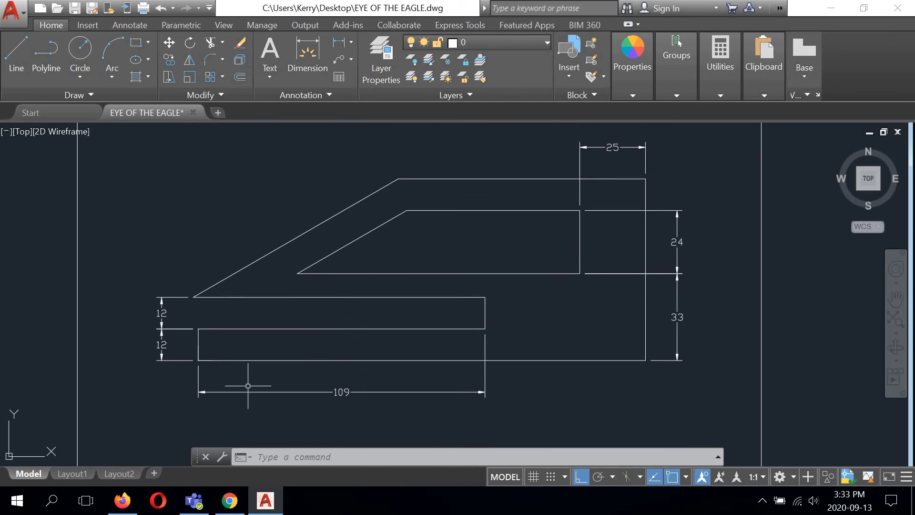
pyautogui.moveTo(496, 391); pyautogui.dragTo(497, 320, button='middle')
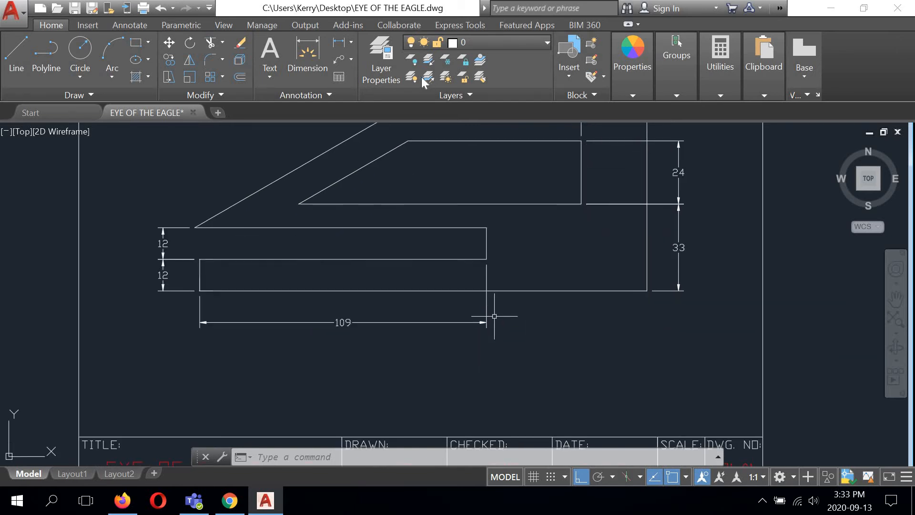
pyautogui.rightClick(270, 159)
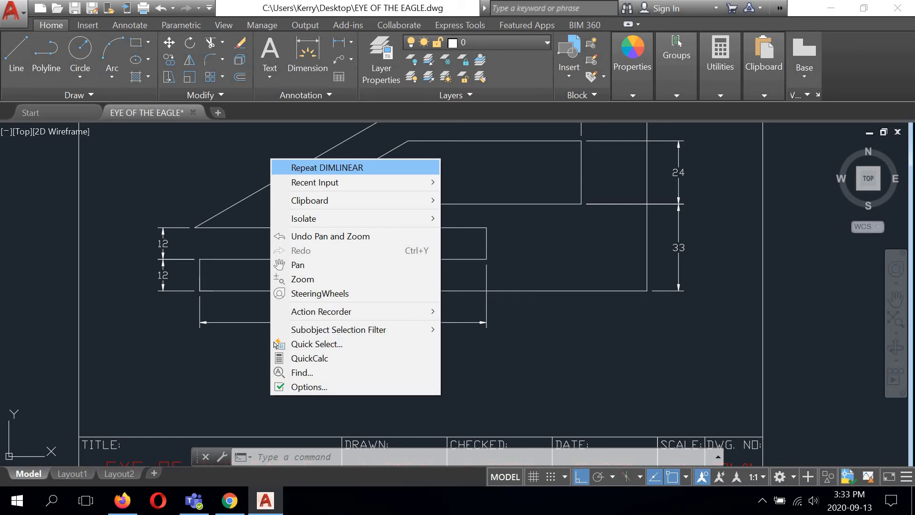
pyautogui.click(292, 168)
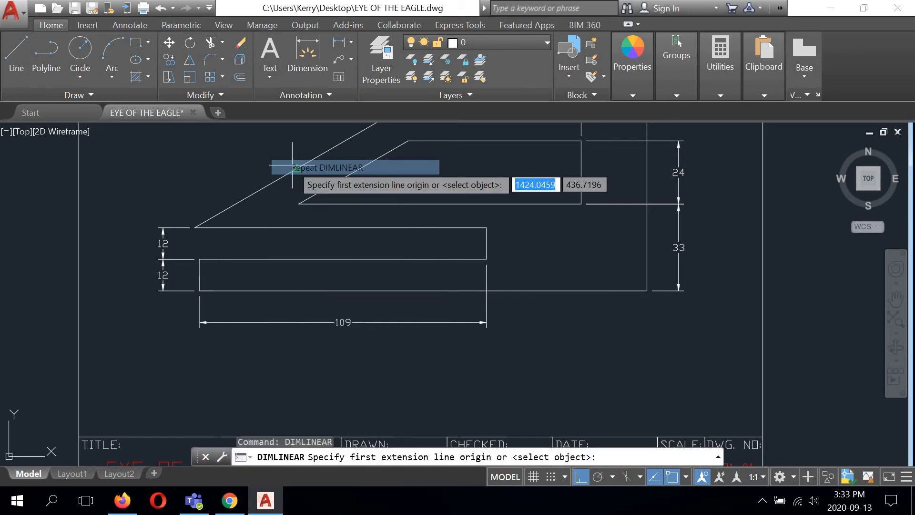
pyautogui.click(212, 290)
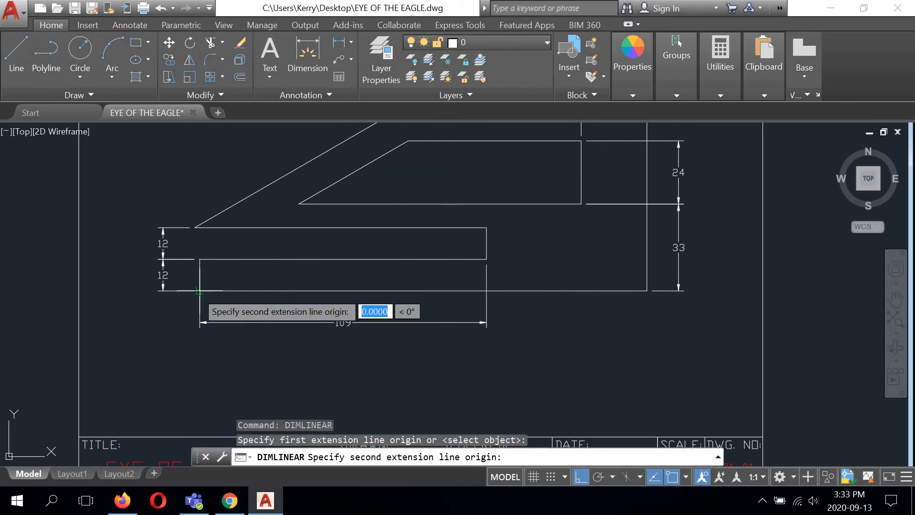
pyautogui.click(647, 290)
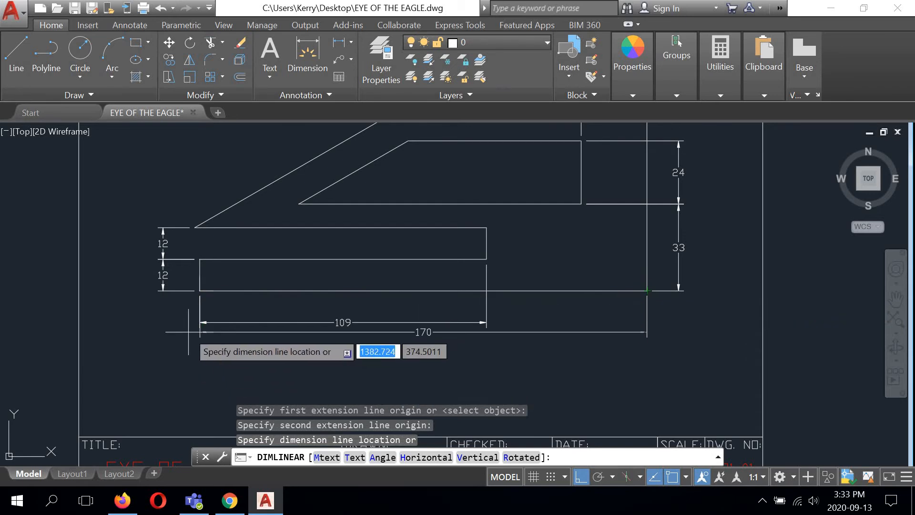
pyautogui.scroll(4, 195, 328)
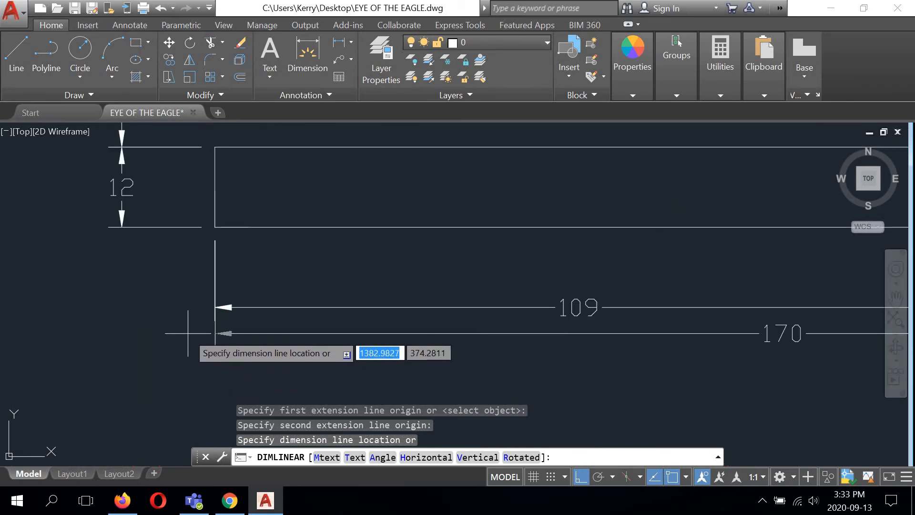
pyautogui.click(216, 307)
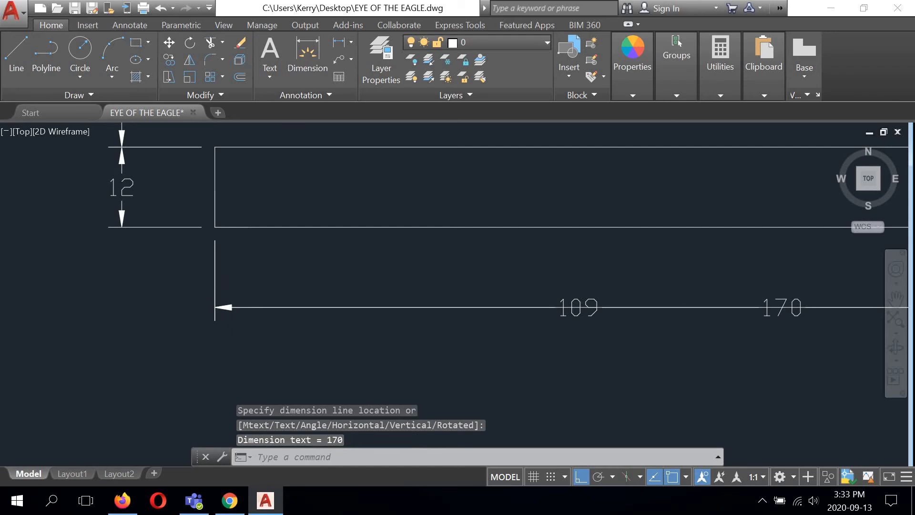
# Step: Stretch the overall width dimension's line 10 units straight down, away from the 109 dimension
pyautogui.scroll(-4, 415, 333)
pyautogui.scroll(4, 458, 243)
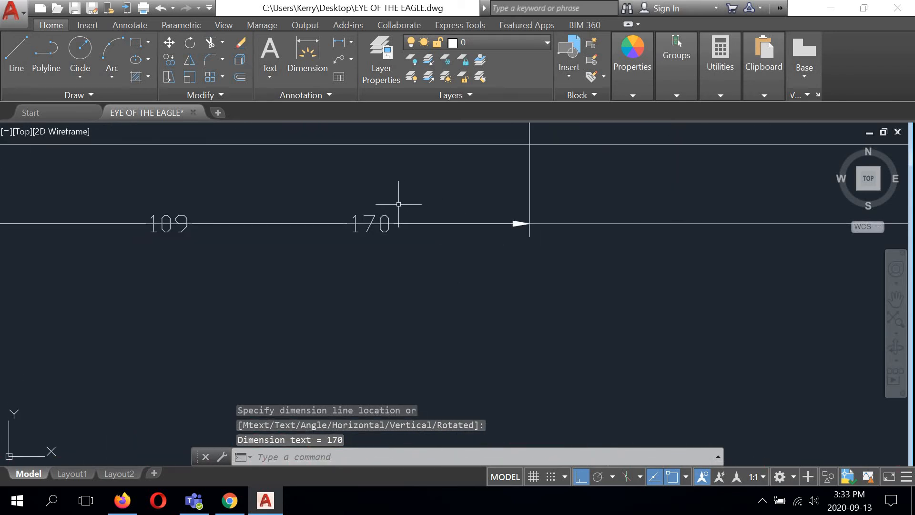
pyautogui.click(369, 229)
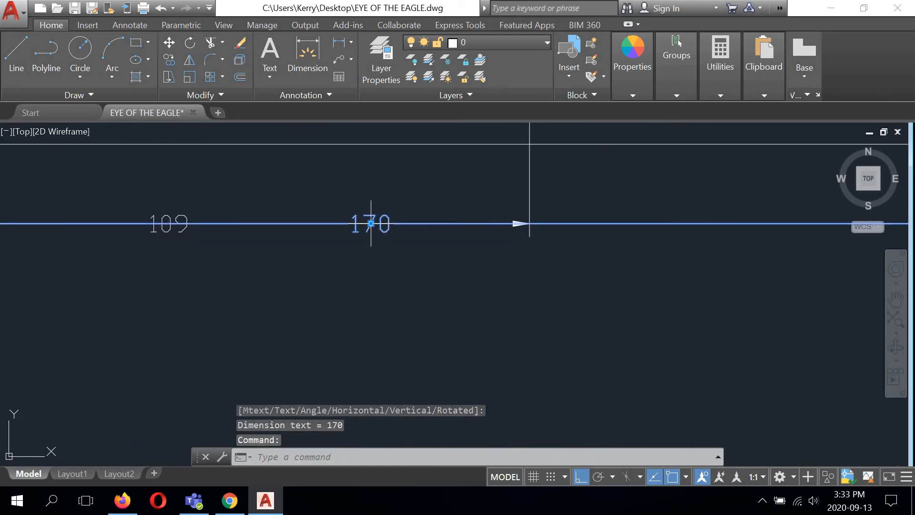
pyautogui.click(371, 223)
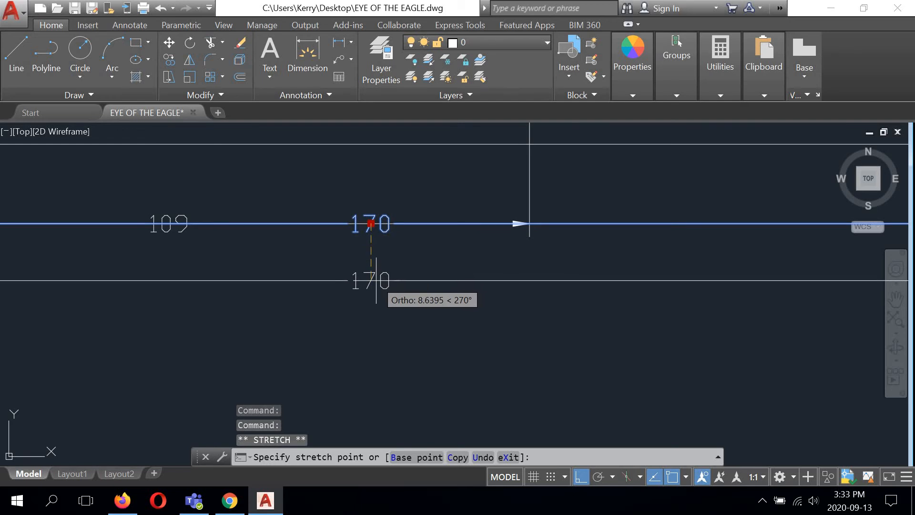
pyautogui.write('1')
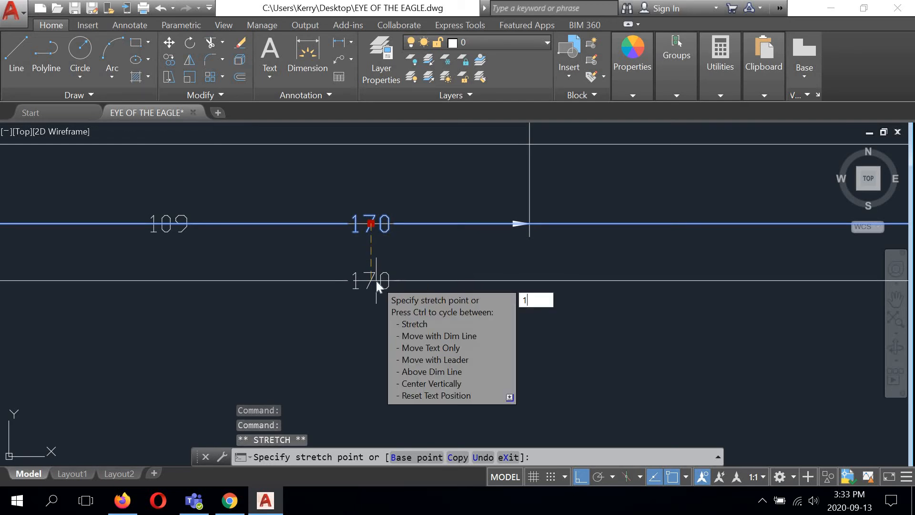
pyautogui.write('0')
pyautogui.press('Return')
pyautogui.scroll(-7, 391, 291)
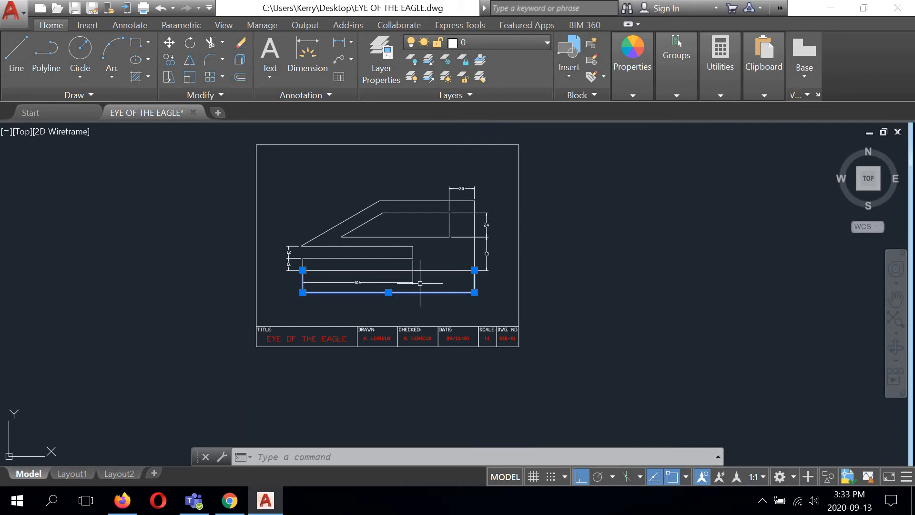
# Step: Add a vertical linear dimension to the part's full right edge, with its dimension line on the existing 24 and 33 dimensions' line
pyautogui.scroll(4, 391, 302)
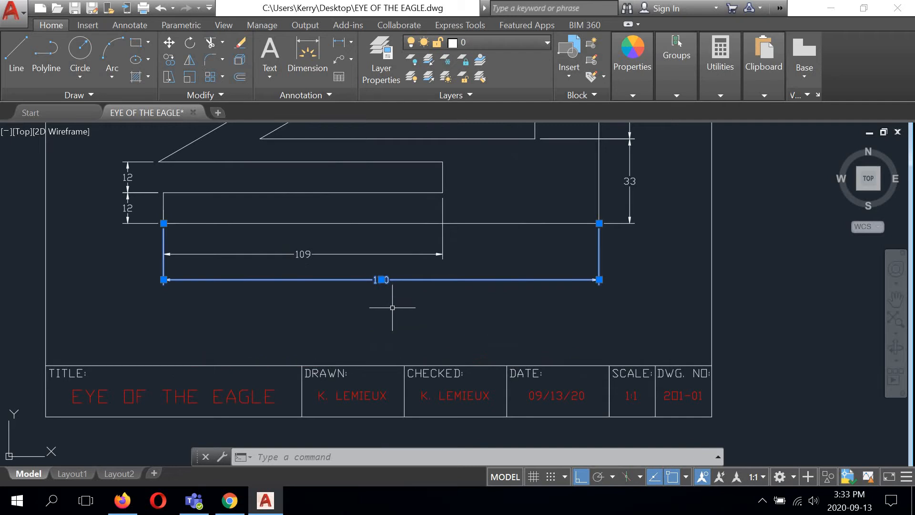
pyautogui.moveTo(642, 261); pyautogui.dragTo(527, 307, button='middle')
pyautogui.rightClick(568, 181)
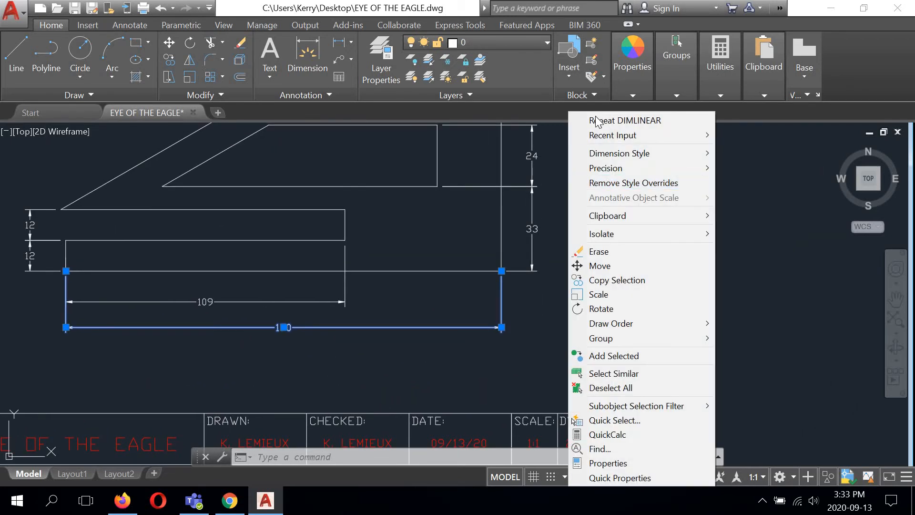
pyautogui.click(601, 120)
pyautogui.moveTo(568, 231); pyautogui.dragTo(528, 281, button='middle')
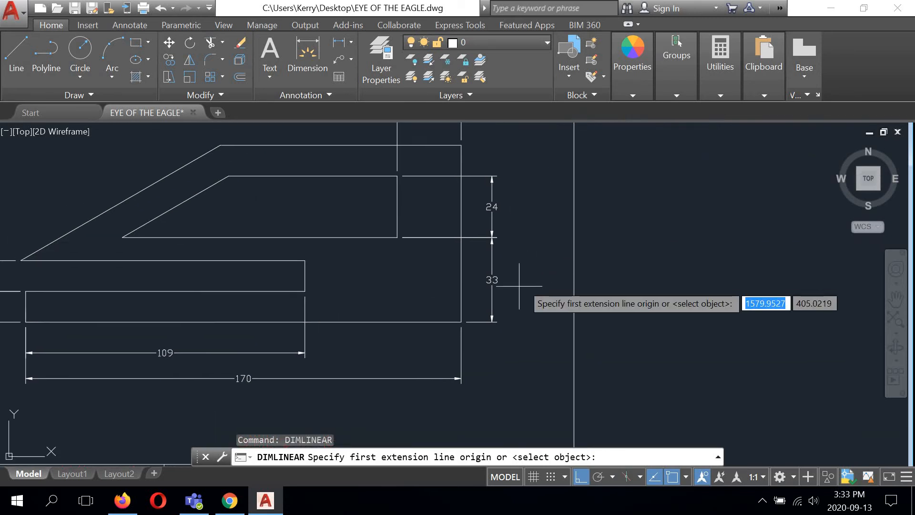
pyautogui.click(462, 322)
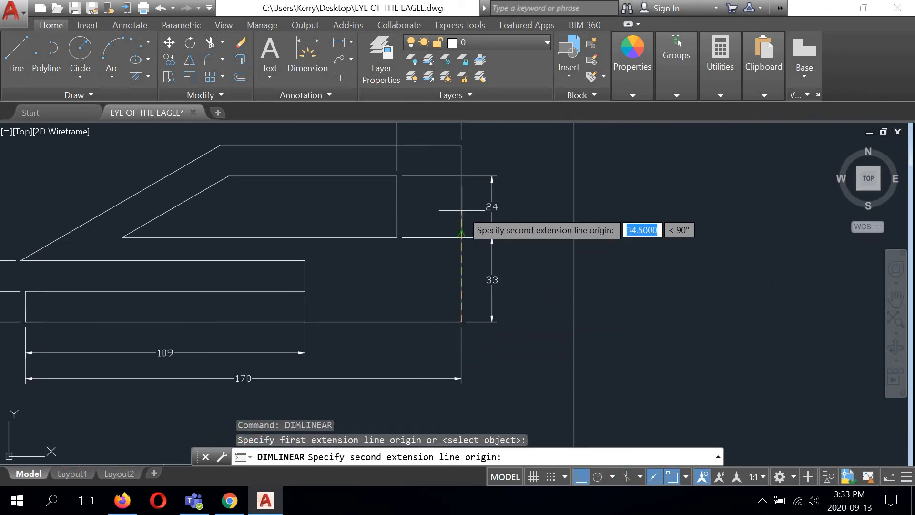
pyautogui.click(462, 145)
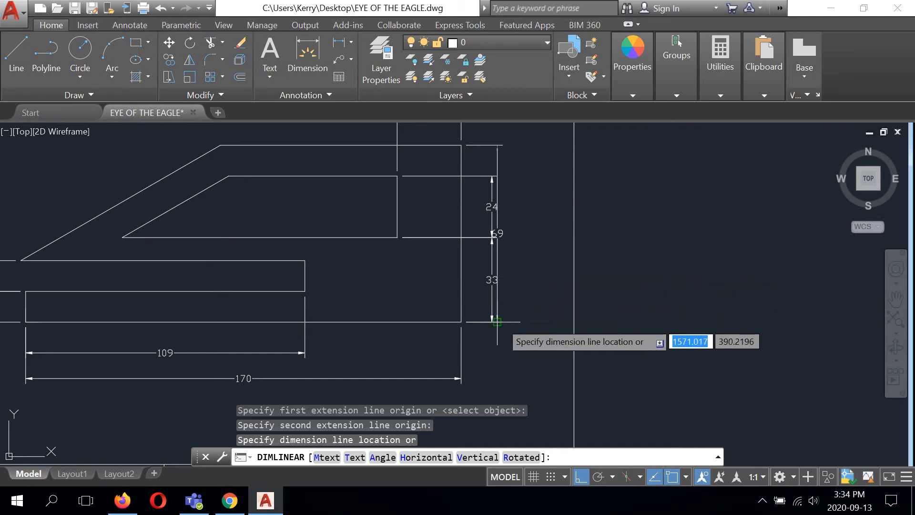
pyautogui.scroll(3, 496, 317)
pyautogui.click(506, 293)
pyautogui.scroll(-5, 506, 293)
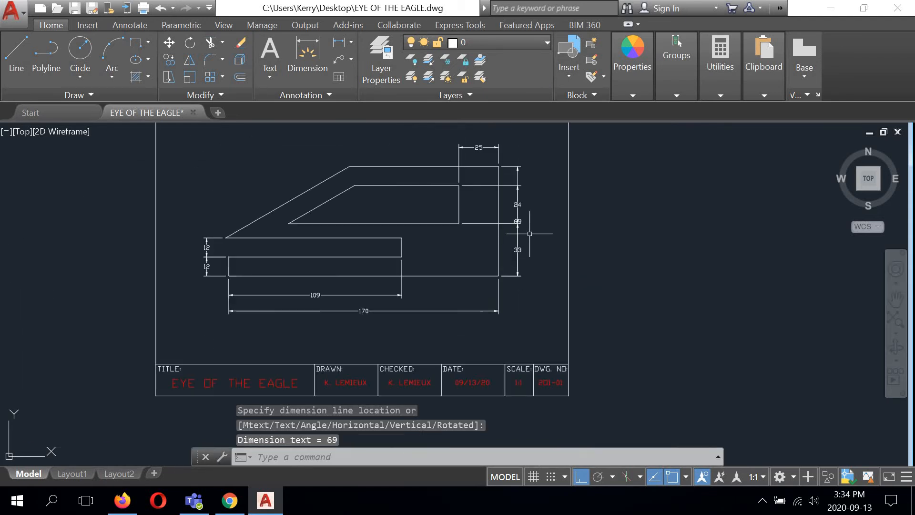
# Step: Stretch the overall height dimension's line 10 units straight right, away from the 24 and 33 dimensions
pyautogui.scroll(5, 515, 225)
pyautogui.click(524, 233)
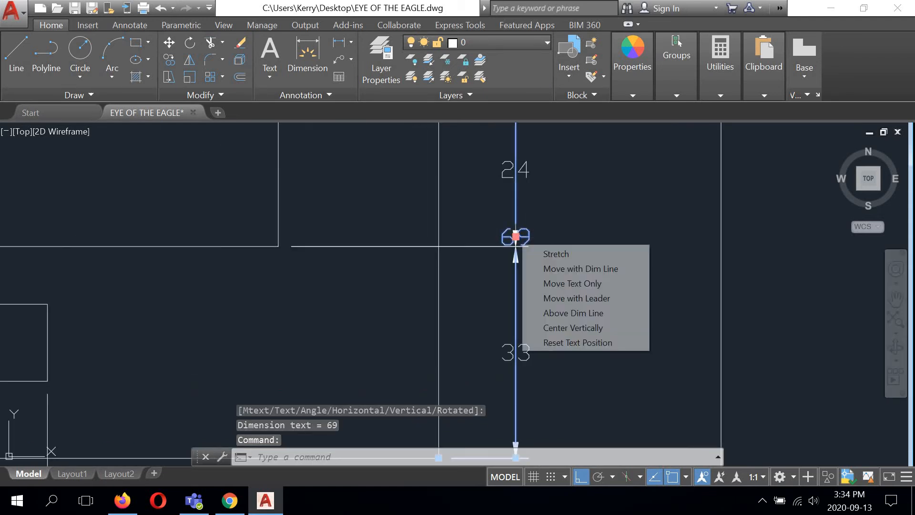
pyautogui.click(516, 236)
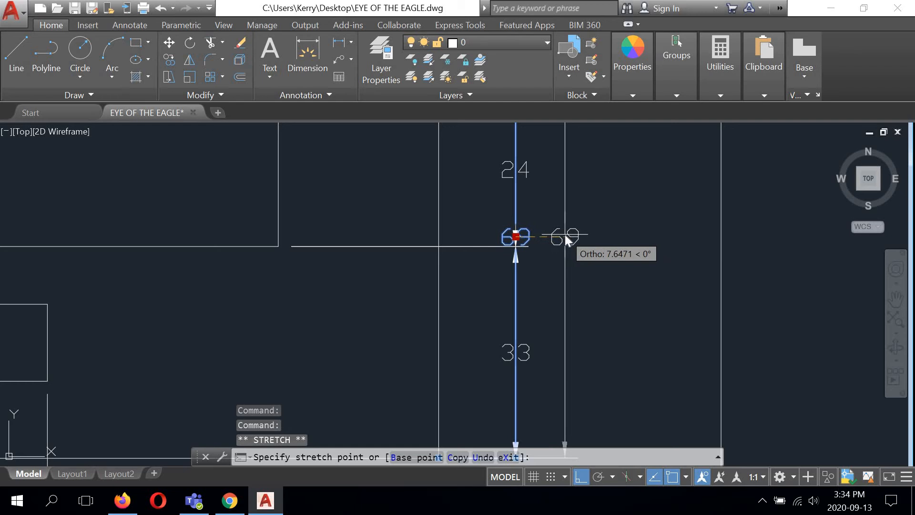
pyautogui.write('10')
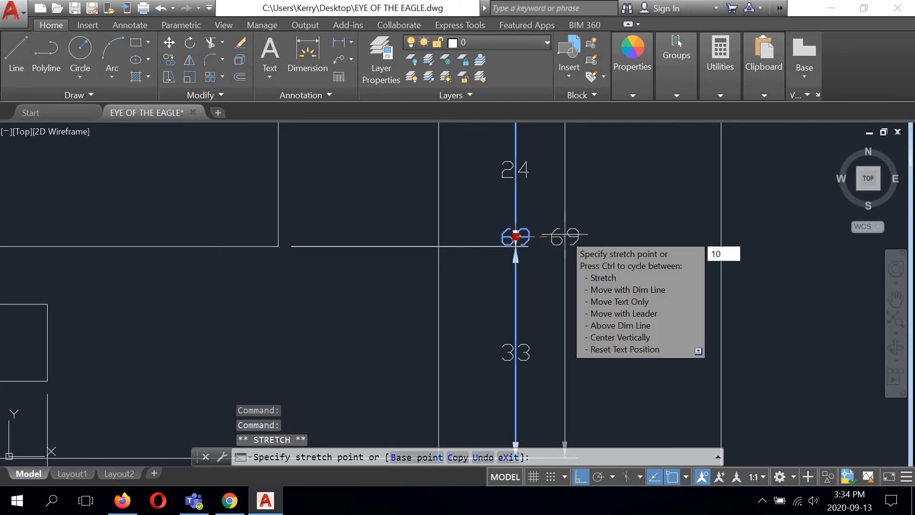
pyautogui.press('Return')
pyautogui.scroll(-4, 634, 243)
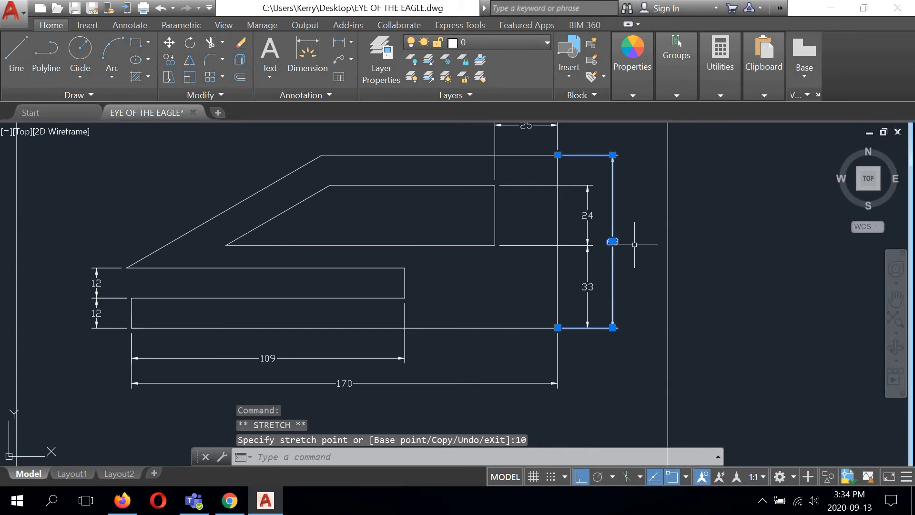
# Step: Add a horizontal linear dimension across the part's full top edge, with its dimension line on the existing 25 dimension's line
pyautogui.moveTo(536, 219)
pyautogui.mouseDown(button='middle')
pyautogui.moveTo(538, 317)
pyautogui.moveTo(550, 321)
pyautogui.mouseUp(button='middle')
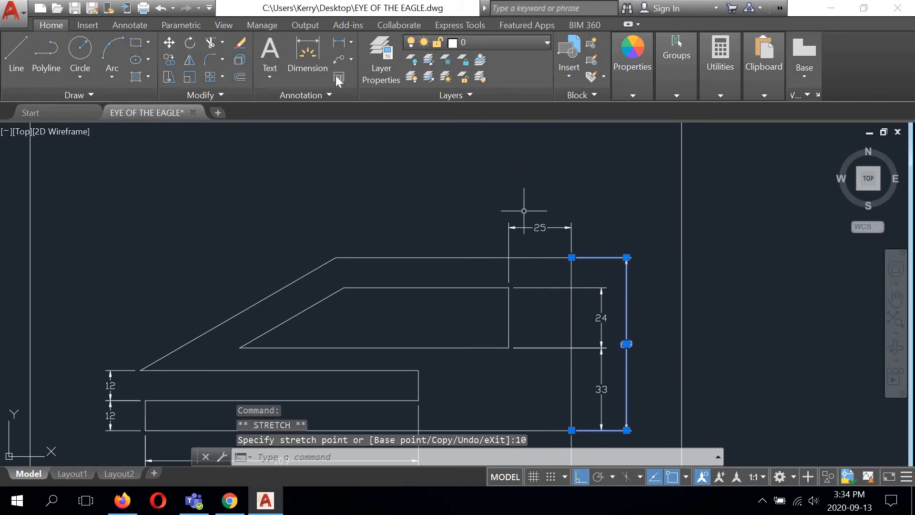
pyautogui.click(338, 43)
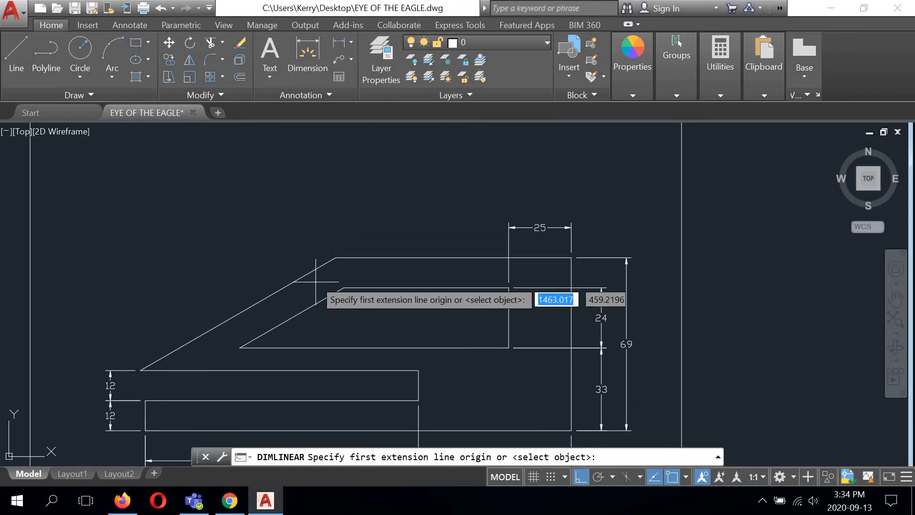
pyautogui.click(336, 258)
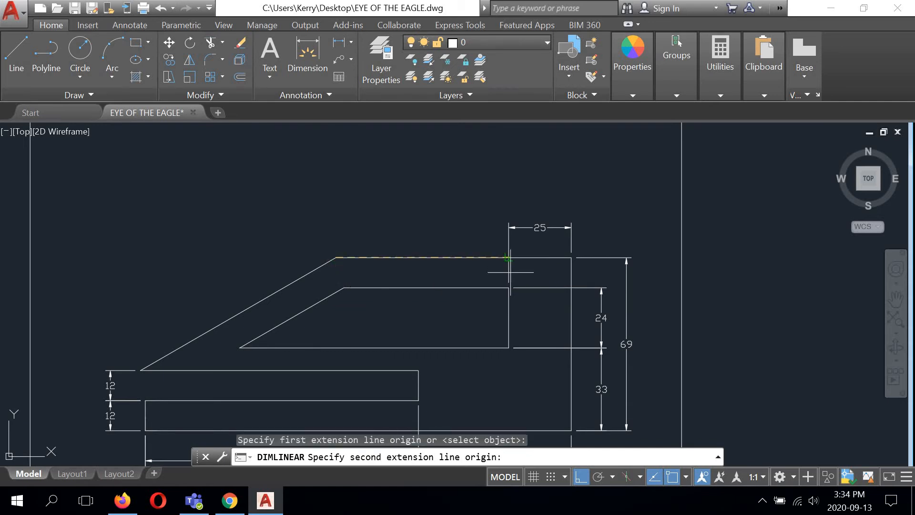
pyautogui.click(571, 258)
pyautogui.scroll(5, 571, 249)
pyautogui.click(477, 230)
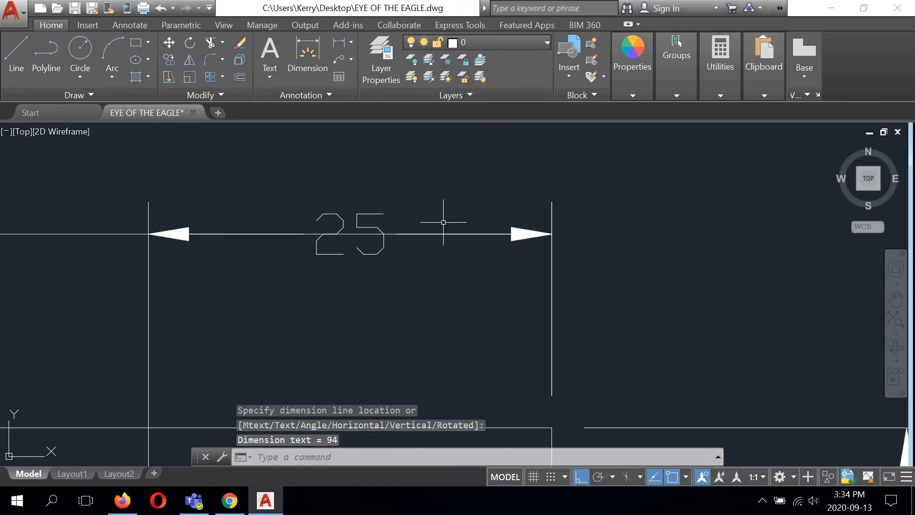
# Step: Stretch the top edge dimension's line 10 units straight up, away from the 25 dimension
pyautogui.scroll(-4, 310, 235)
pyautogui.click(182, 232)
pyautogui.click(164, 228)
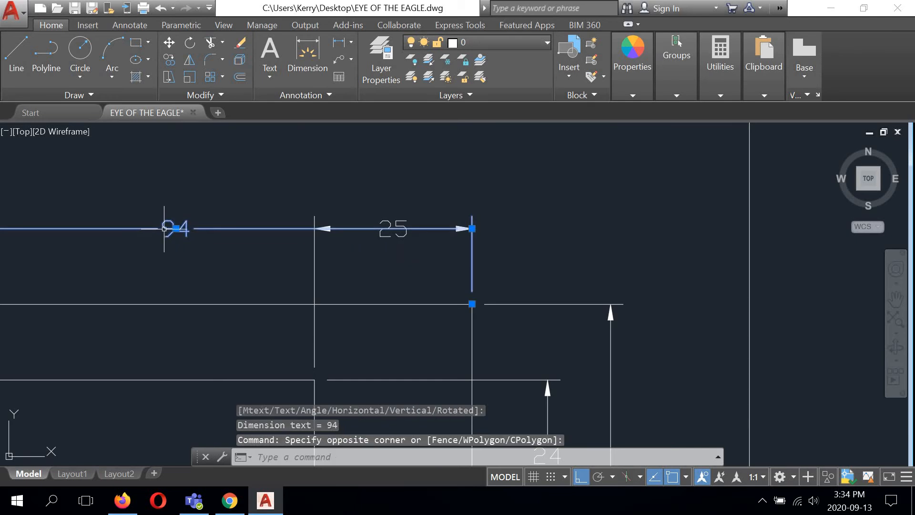
pyautogui.click(176, 229)
pyautogui.write('10')
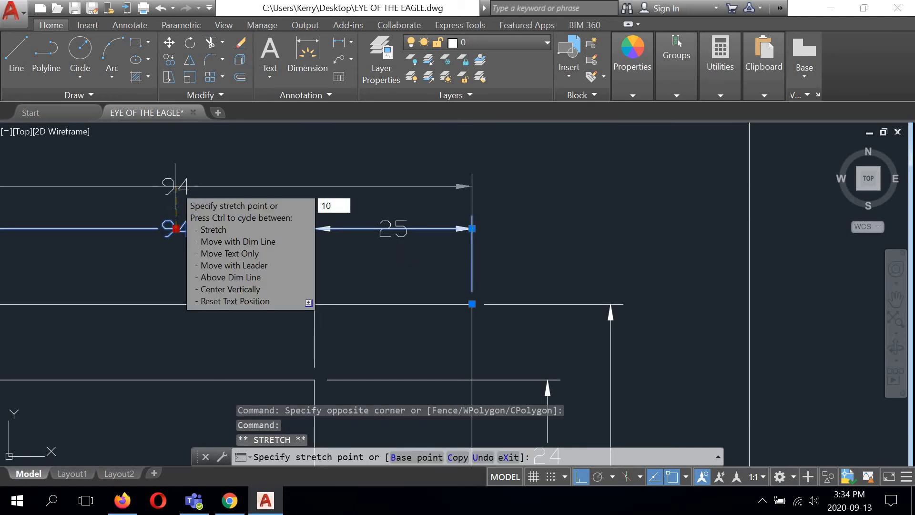
pyautogui.press('Return')
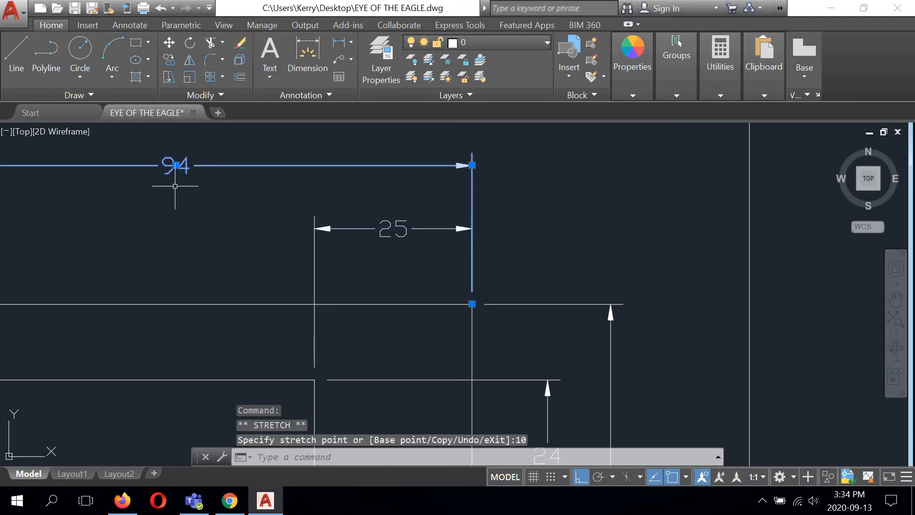
pyautogui.scroll(-4, 382, 222)
pyautogui.moveTo(311, 233); pyautogui.dragTo(363, 198, button='middle')
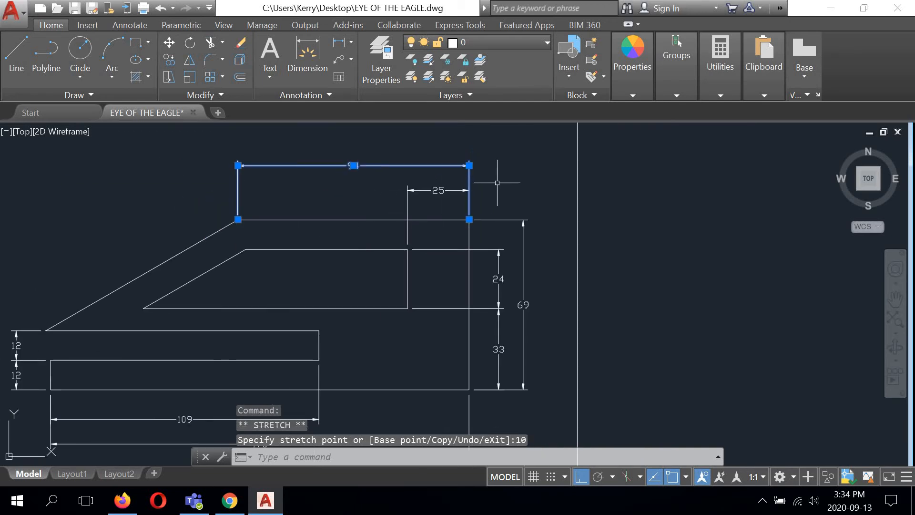
pyautogui.moveTo(364, 262)
pyautogui.mouseDown(button='middle')
pyautogui.moveTo(437, 264)
pyautogui.moveTo(478, 242)
pyautogui.moveTo(490, 256)
pyautogui.mouseUp(button='middle')
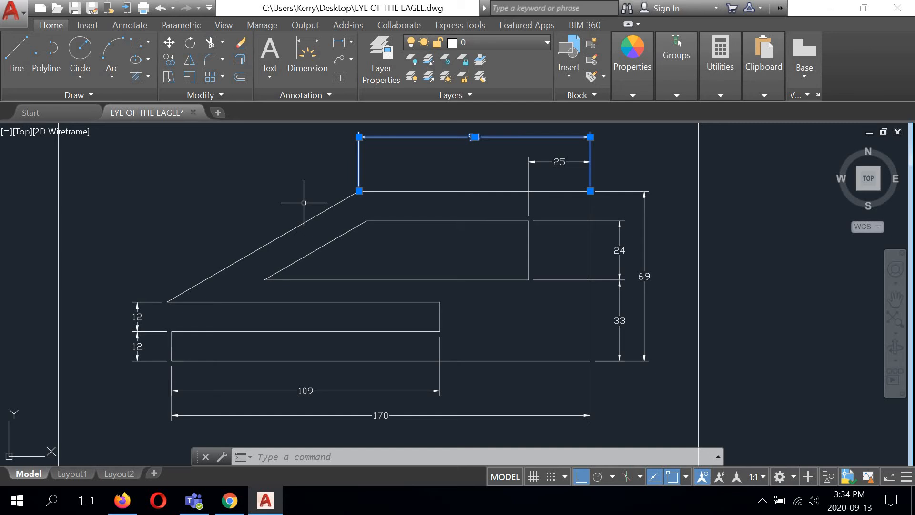
pyautogui.moveTo(368, 241); pyautogui.dragTo(369, 259, button='middle')
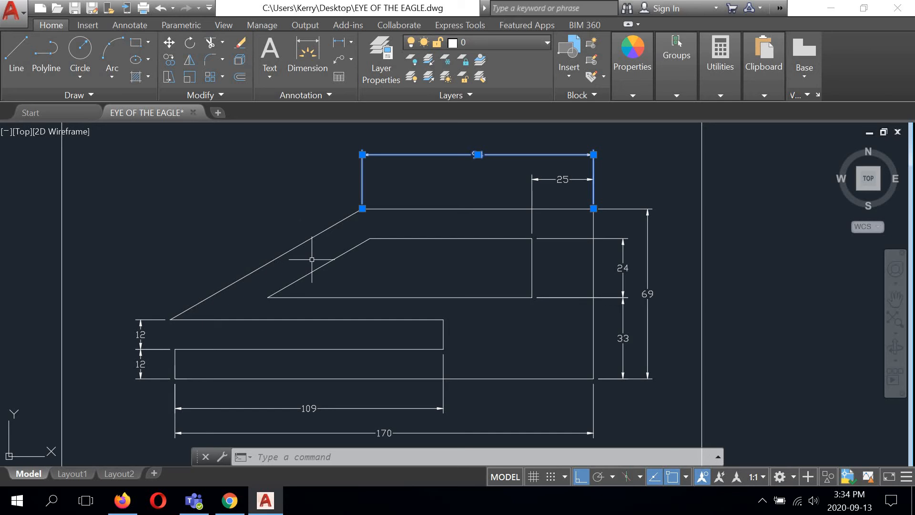
# Step: Add an aligned dimension from the inner slanted edge's midpoint perpendicular to the outer slanted edge, placing its line between the edges
pyautogui.click(352, 43)
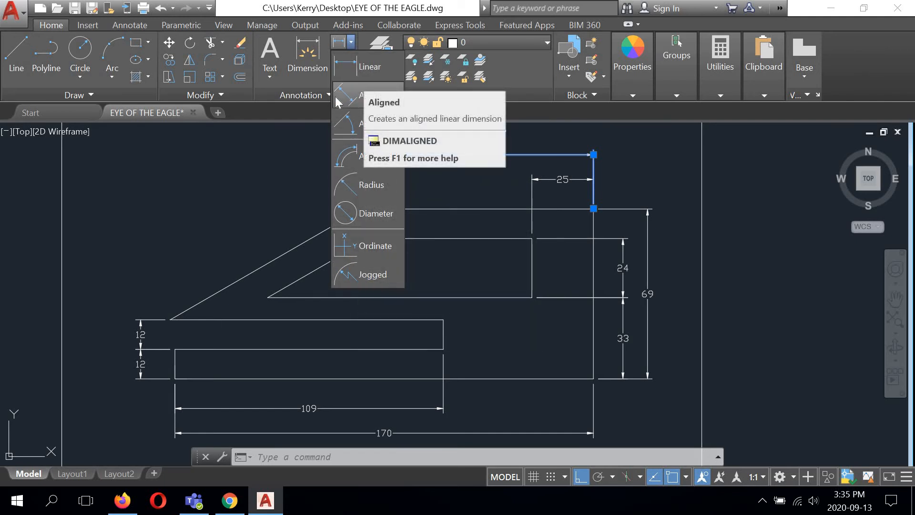
pyautogui.click(352, 101)
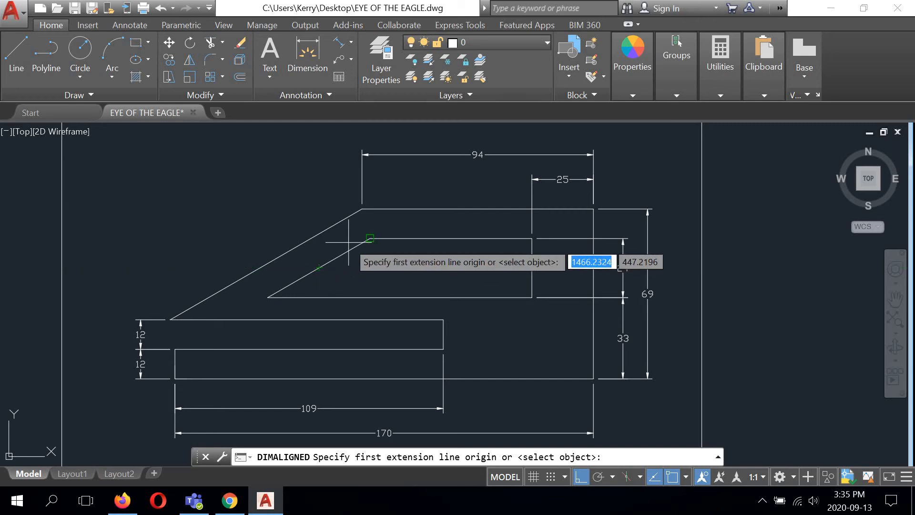
pyautogui.click(319, 268)
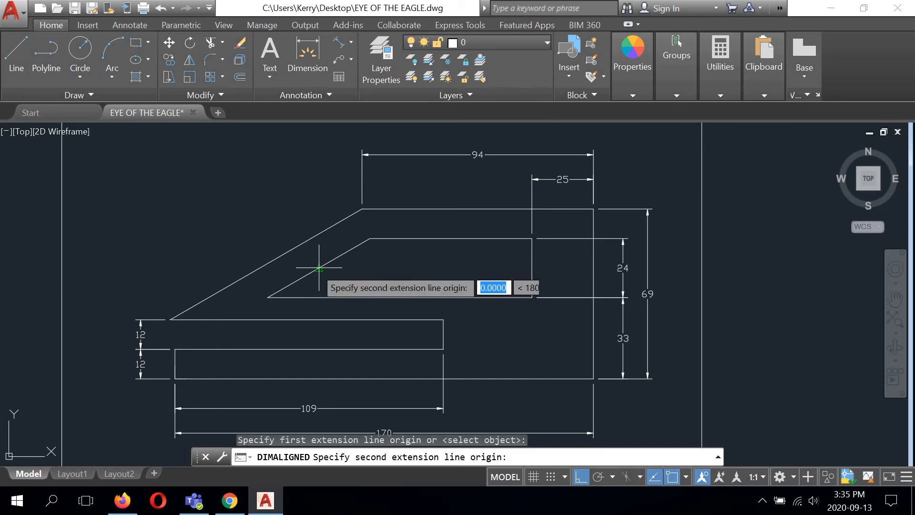
pyautogui.click(303, 243)
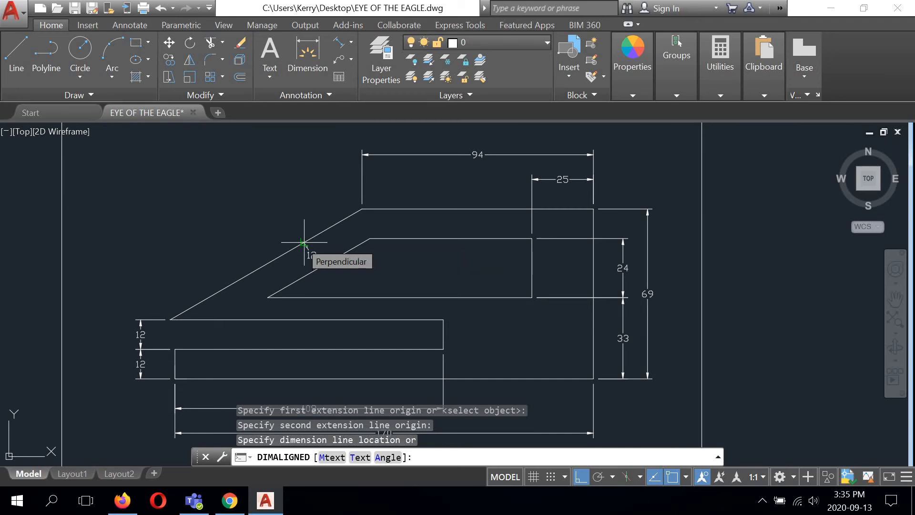
pyautogui.click(303, 243)
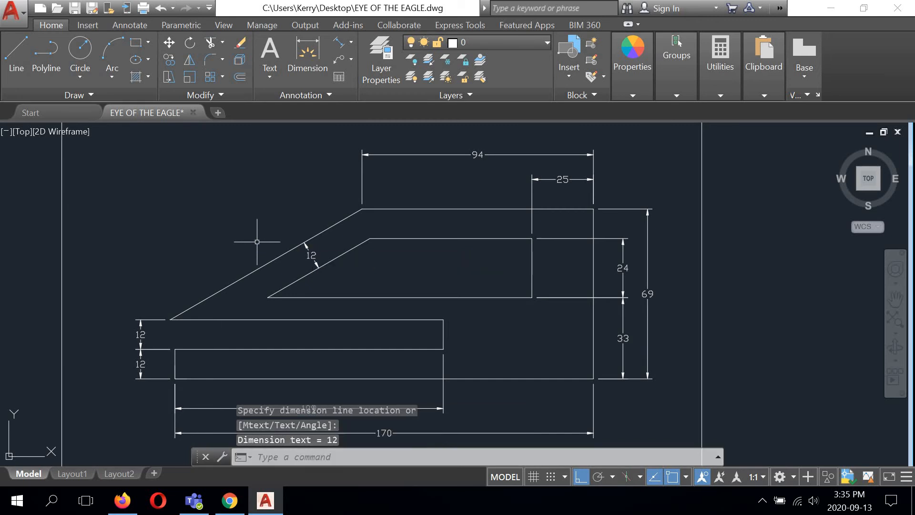
# Step: Erase the aligned dimension between the two slanted edges
pyautogui.scroll(5, 304, 267)
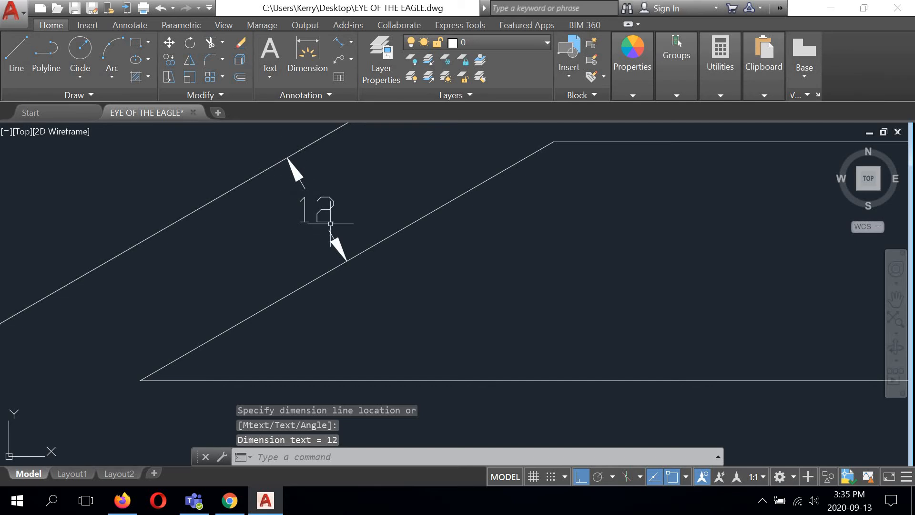
pyautogui.scroll(-3, 330, 223)
pyautogui.scroll(3, 335, 247)
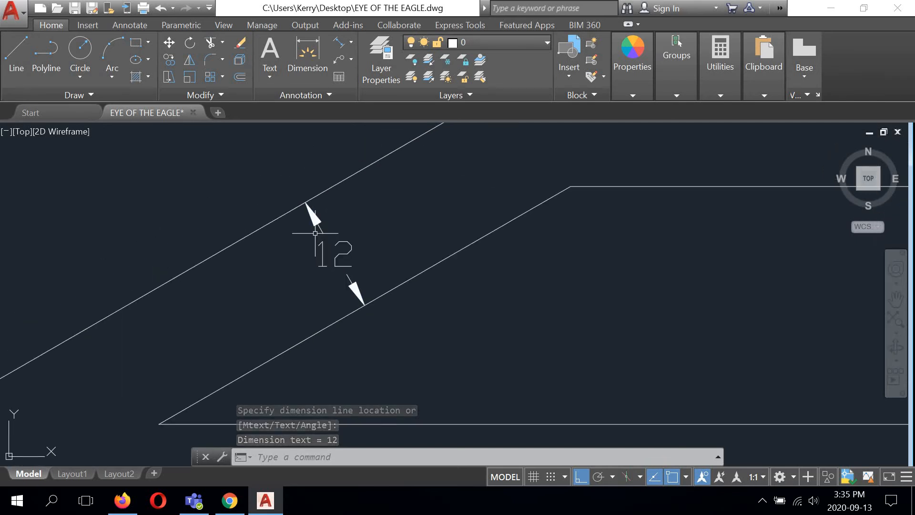
pyautogui.click(351, 251)
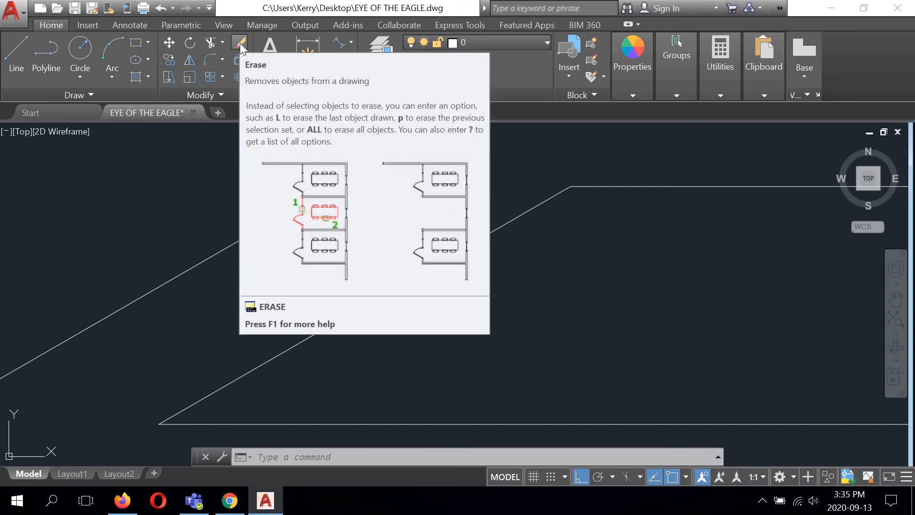
pyautogui.click(240, 43)
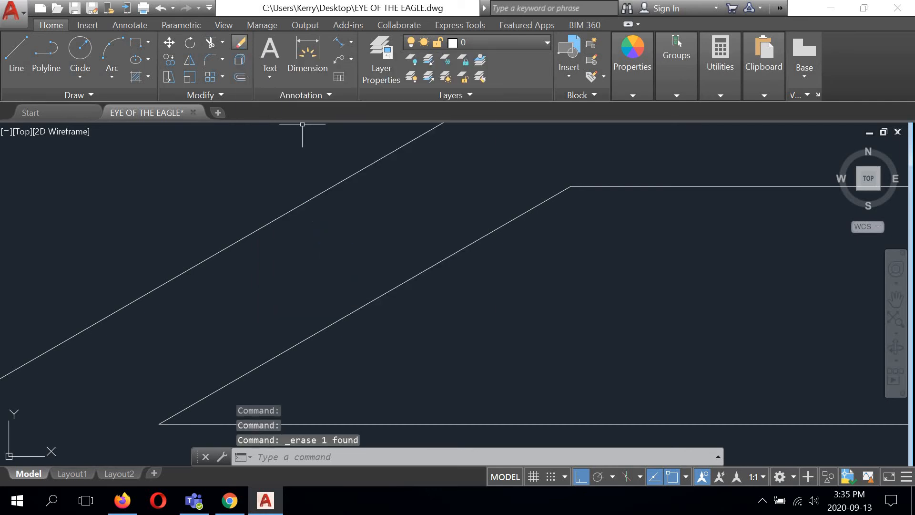
# Step: Recreate the slanted arm's aligned thickness dimension from the inner edge's midpoint, perpendicular to the outer edge, with its line between both edges
pyautogui.click(351, 43)
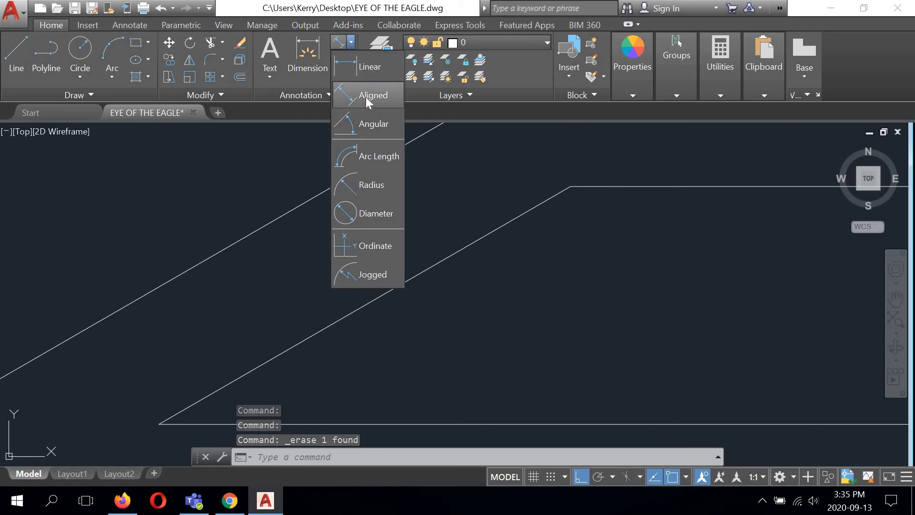
pyautogui.click(364, 95)
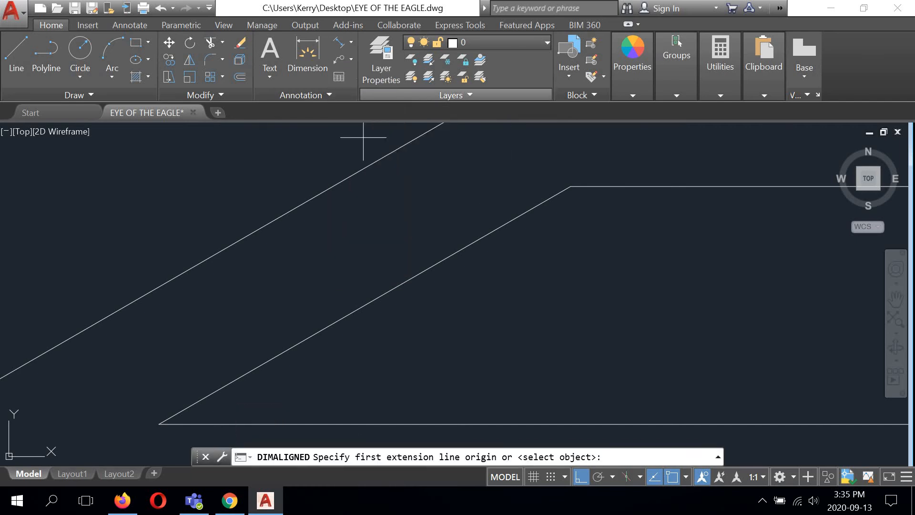
pyautogui.click(365, 305)
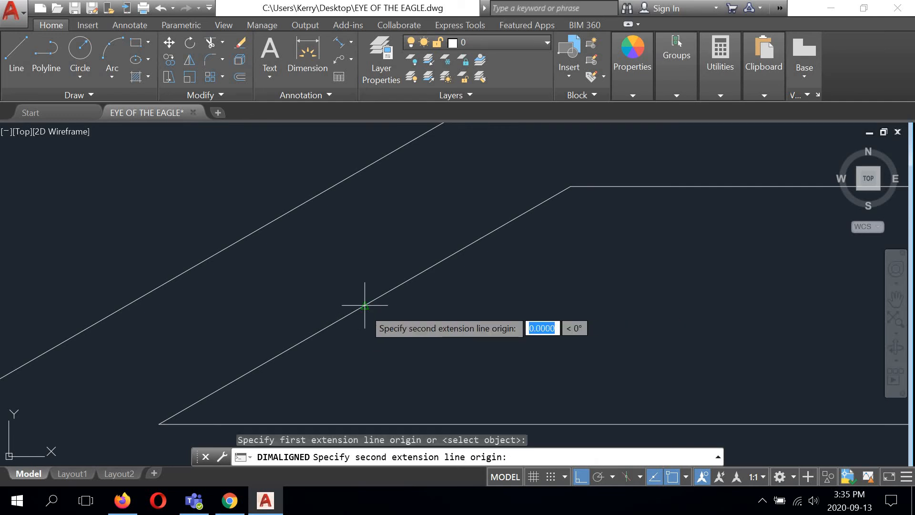
pyautogui.click(304, 203)
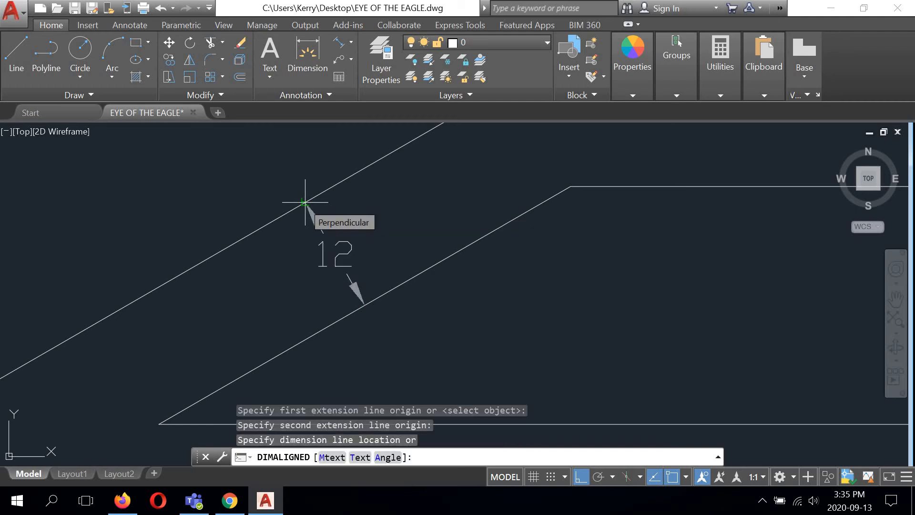
pyautogui.click(306, 203)
pyautogui.scroll(-2, 389, 280)
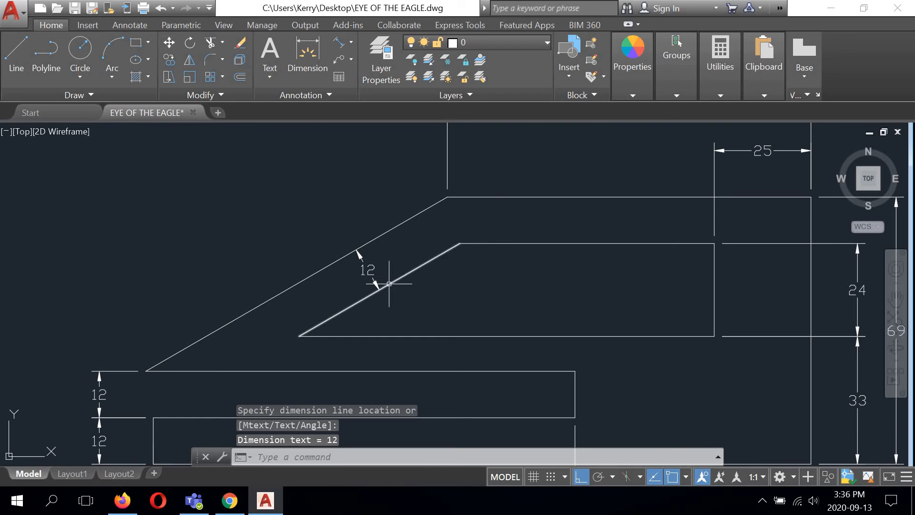
pyautogui.scroll(2, 380, 280)
pyautogui.scroll(-4, 374, 276)
pyautogui.scroll(1, 372, 276)
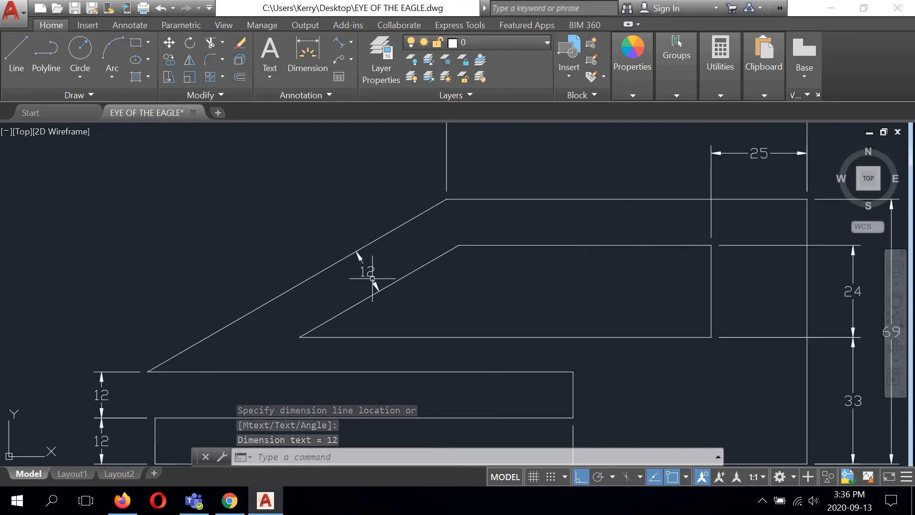
# Step: Add a 30° angular dimension between the top edge and the outer slanted edge, with its arc meeting the arm's thickness dimension arrow
pyautogui.scroll(2, 367, 282)
pyautogui.click(361, 281)
pyautogui.scroll(-3, 367, 267)
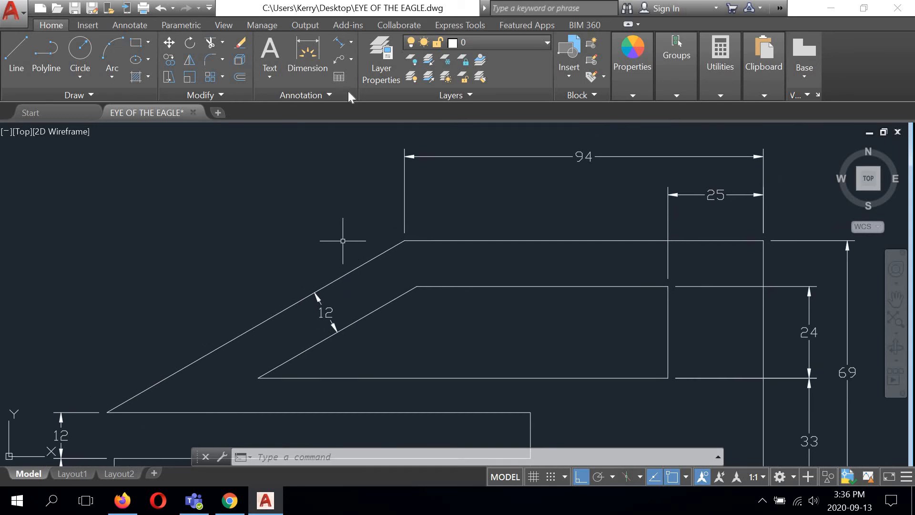
pyautogui.click(350, 42)
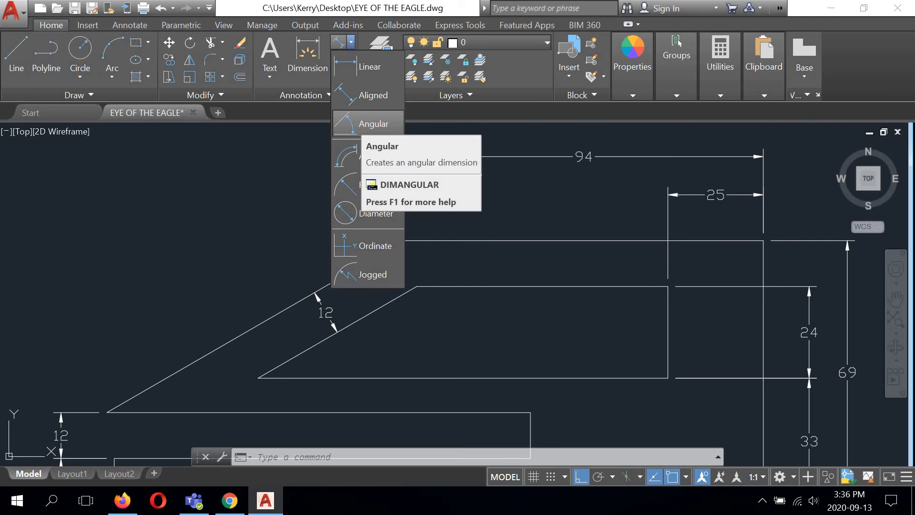
pyautogui.click(353, 124)
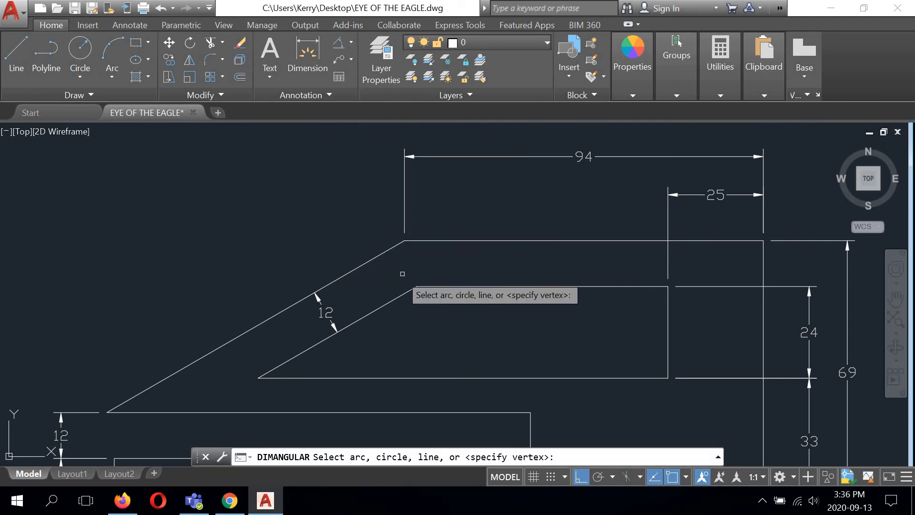
pyautogui.click(443, 241)
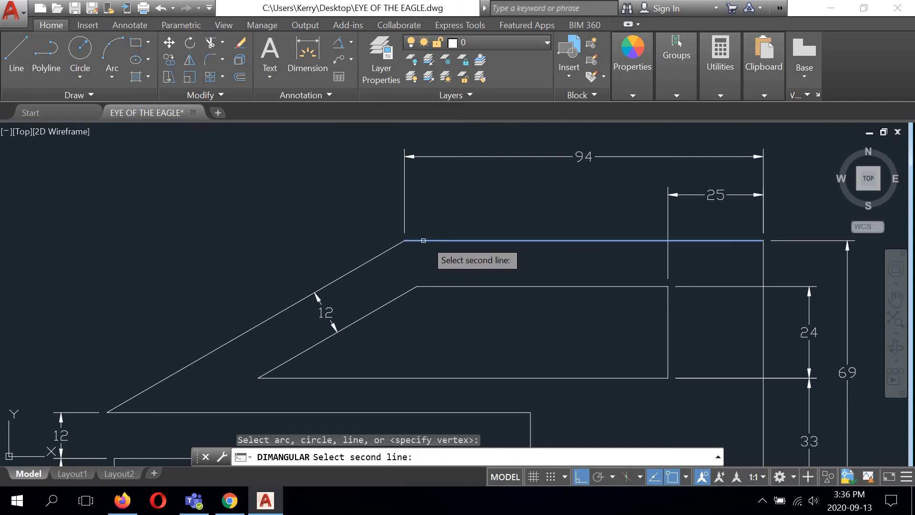
pyautogui.click(368, 259)
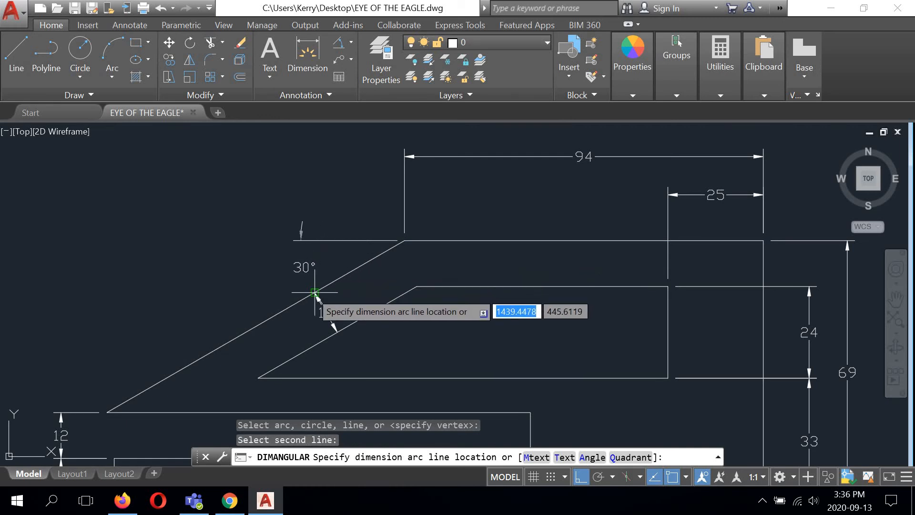
pyautogui.scroll(5, 327, 274)
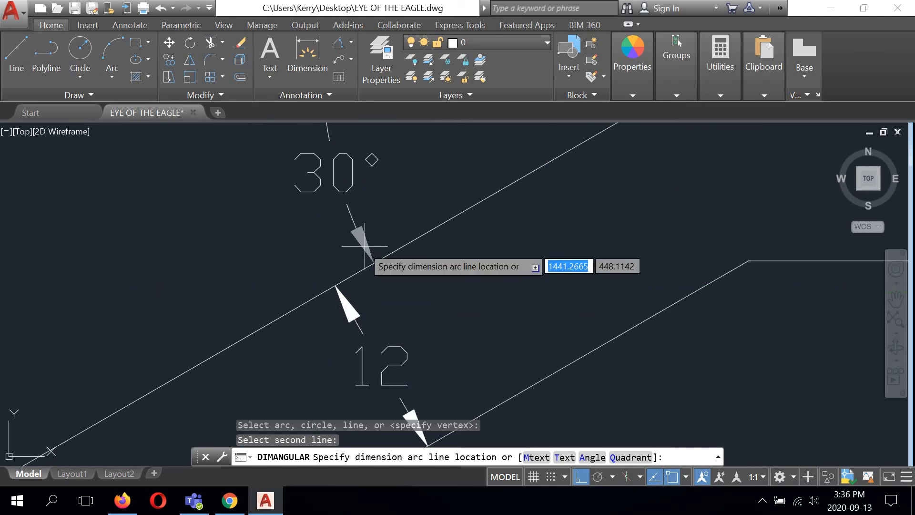
pyautogui.scroll(-5, 363, 250)
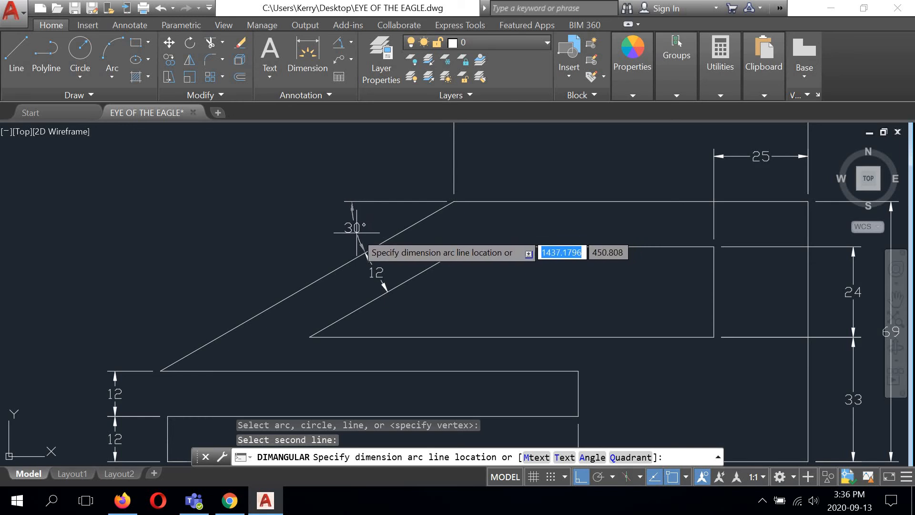
pyautogui.click(357, 232)
# Step: Inspect where the angular and thickness dimension arrows meet, and erase the angular dimension
pyautogui.scroll(-6, 283, 243)
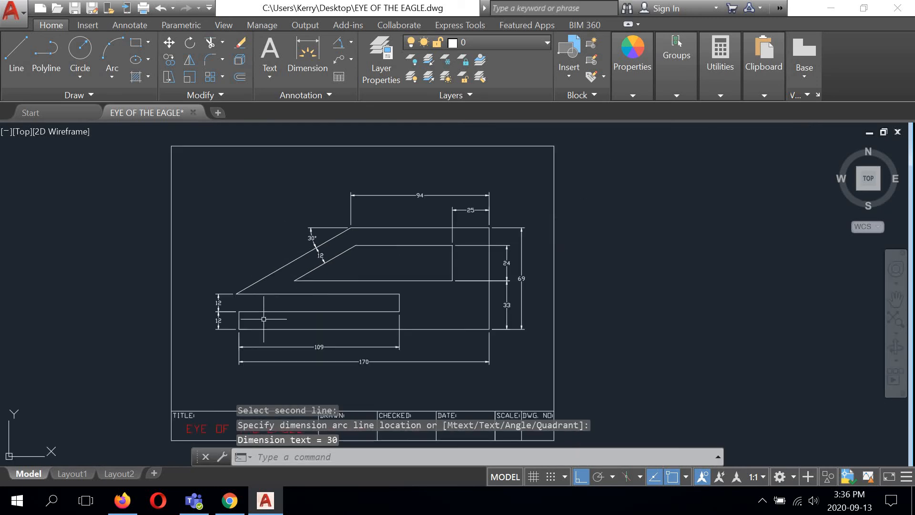
pyautogui.scroll(7, 339, 211)
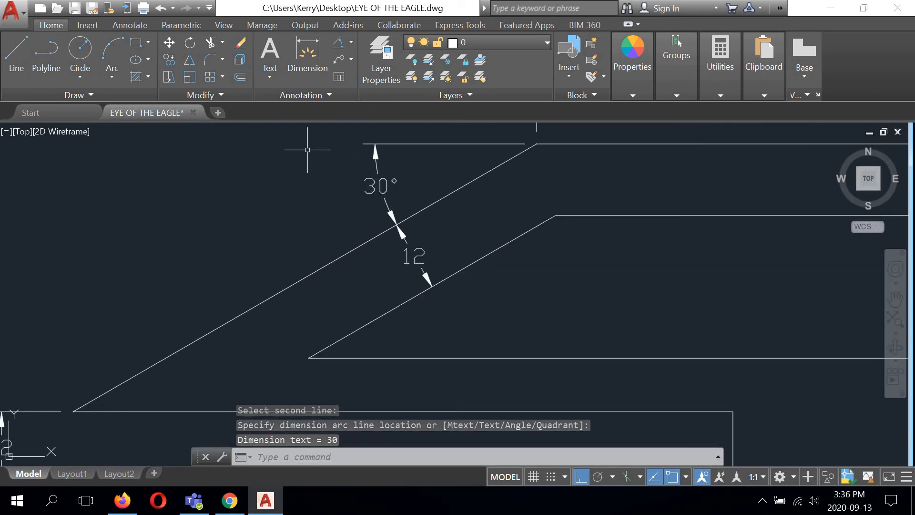
pyautogui.scroll(4, 383, 212)
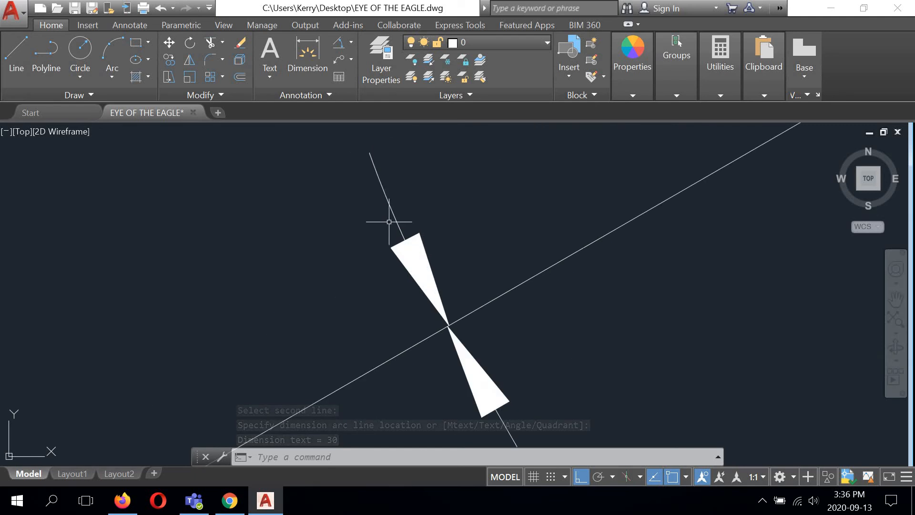
pyautogui.scroll(-6, 388, 231)
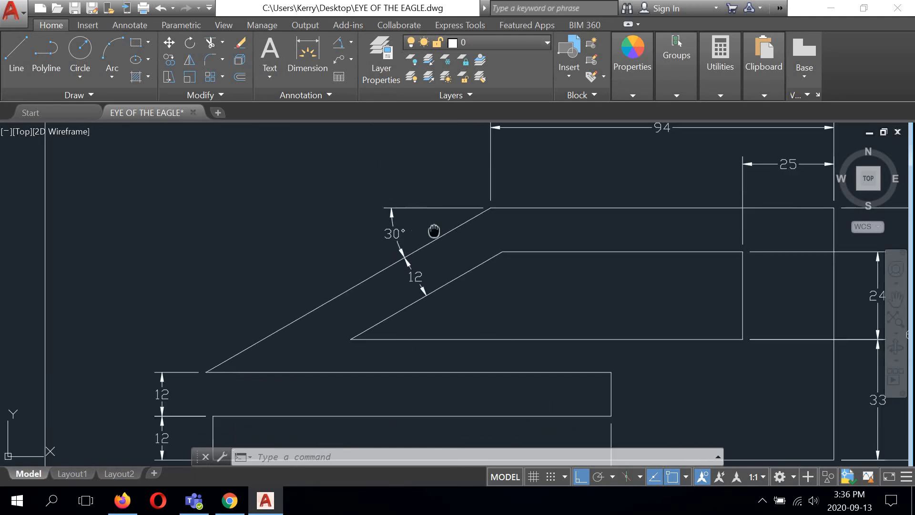
pyautogui.moveTo(433, 230); pyautogui.dragTo(330, 234, button='middle')
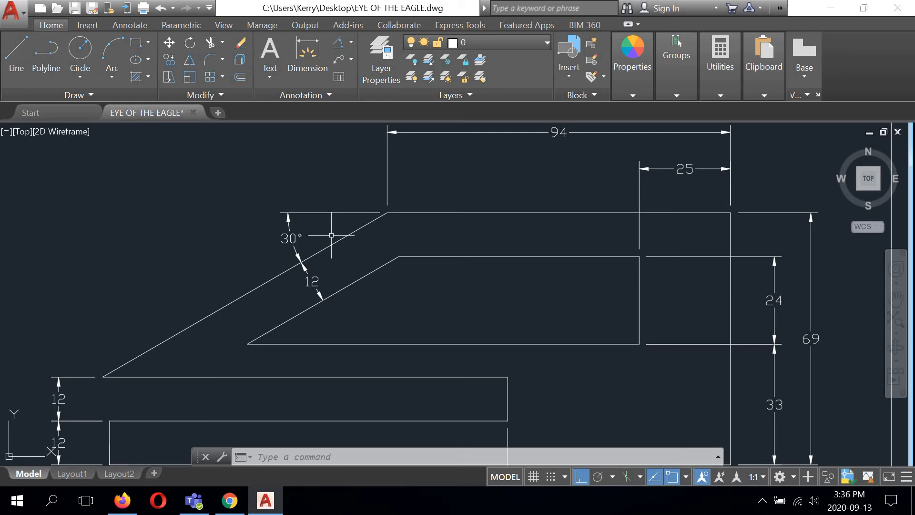
pyautogui.scroll(-2, 341, 234)
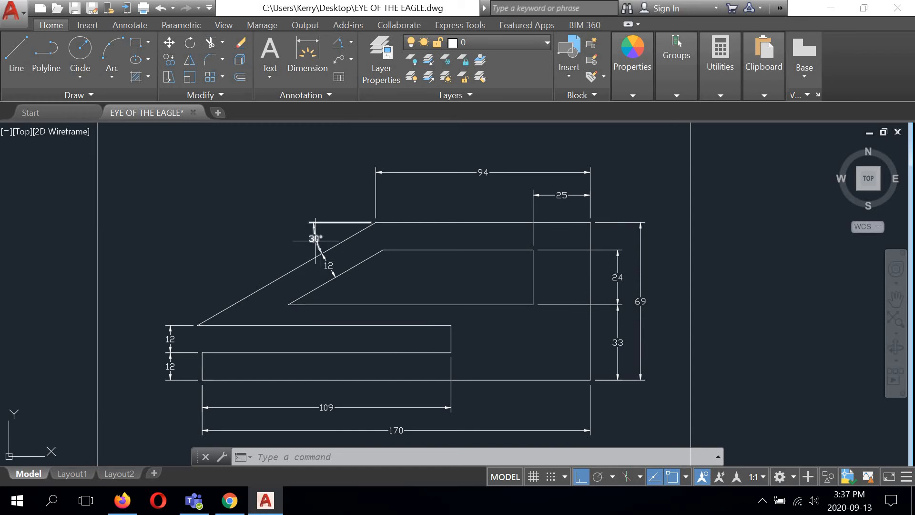
pyautogui.scroll(4, 314, 230)
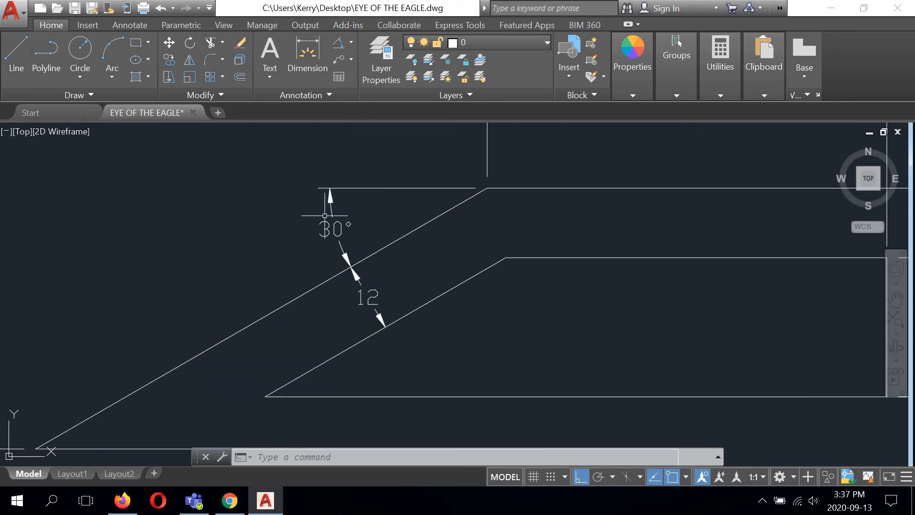
pyautogui.click(324, 215)
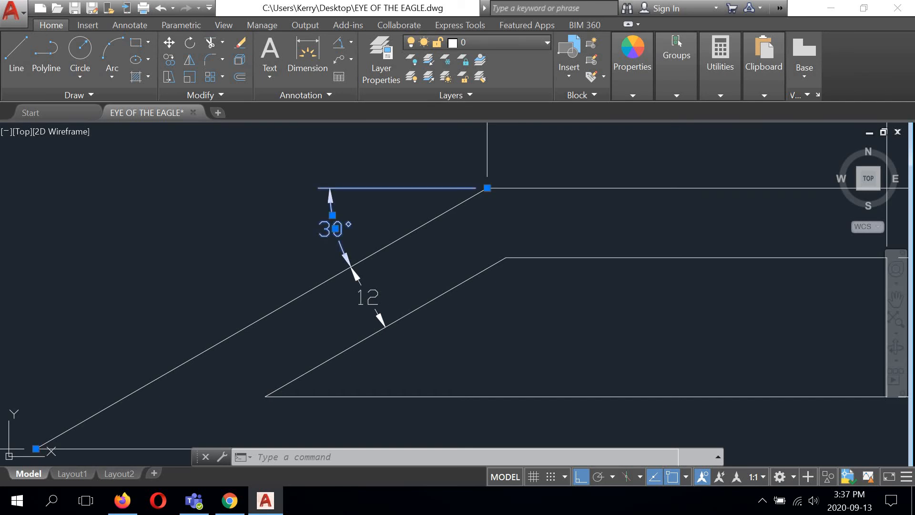
pyautogui.click(240, 42)
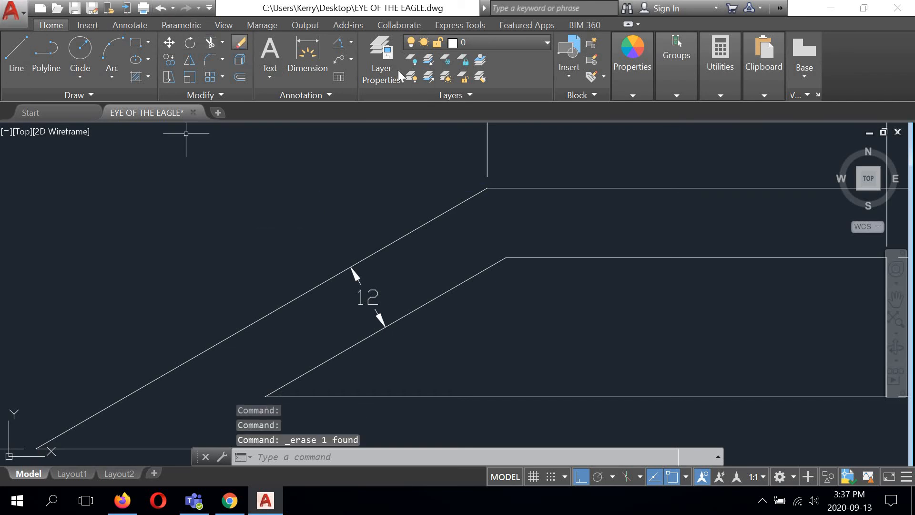
# Step: Recreate the 30° angular dimension between the top edge and outer slanted edge, with its arc slightly nearer the corner, clear of the thickness arrow
pyautogui.click(338, 44)
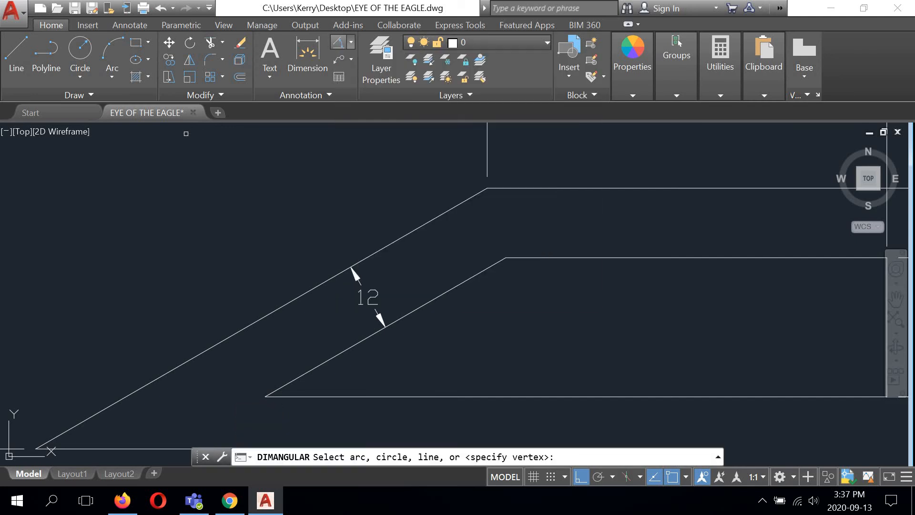
pyautogui.click(522, 187)
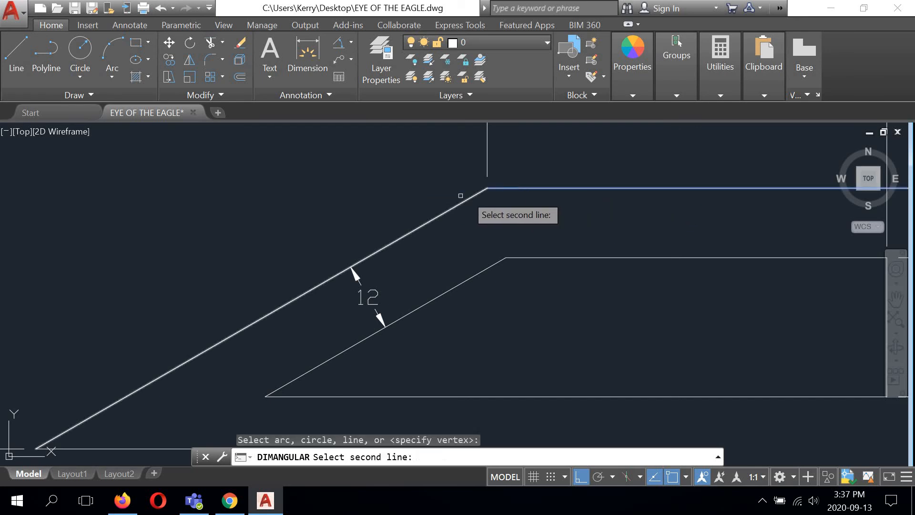
pyautogui.click(460, 203)
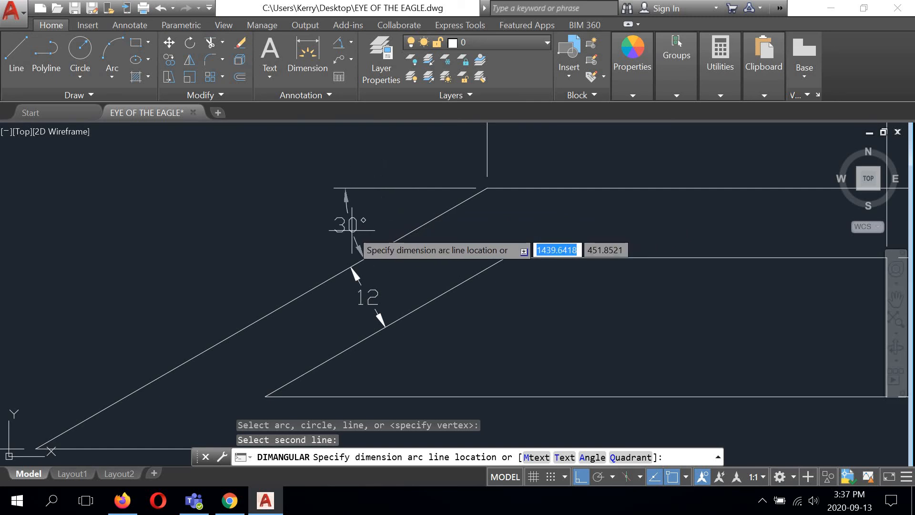
pyautogui.click(352, 230)
# Step: Examine the spacing between the angular and thickness dimensions up close, and review the layout of all dimensions on the sheet
pyautogui.scroll(-5, 286, 205)
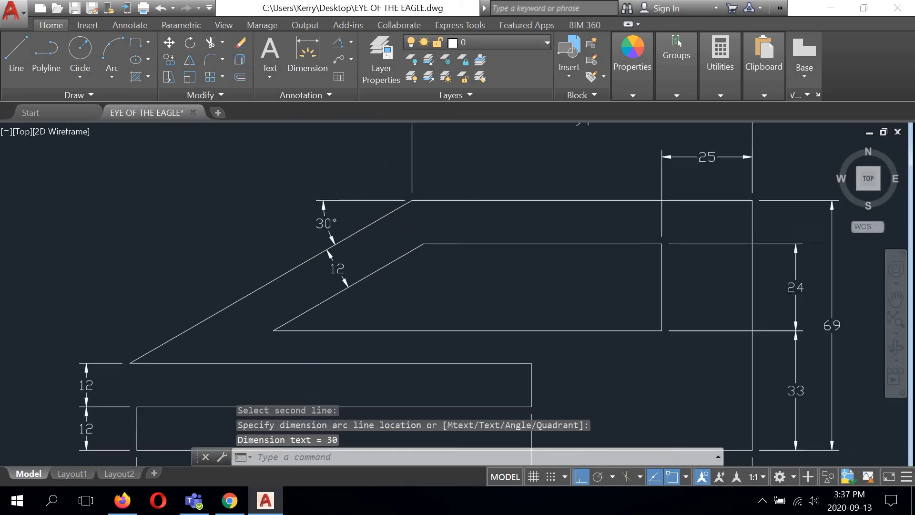
pyautogui.scroll(5, 286, 201)
pyautogui.scroll(-4, 367, 305)
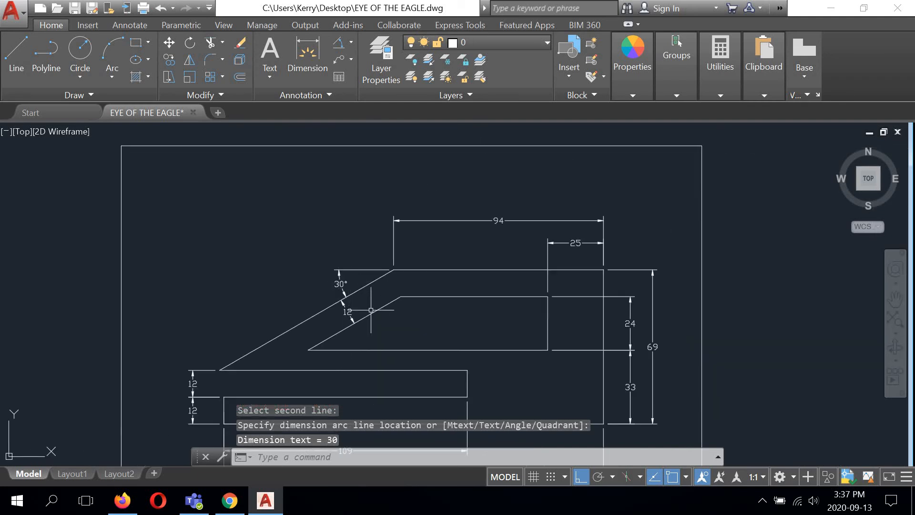
pyautogui.scroll(5, 343, 234)
pyautogui.scroll(-3, 325, 221)
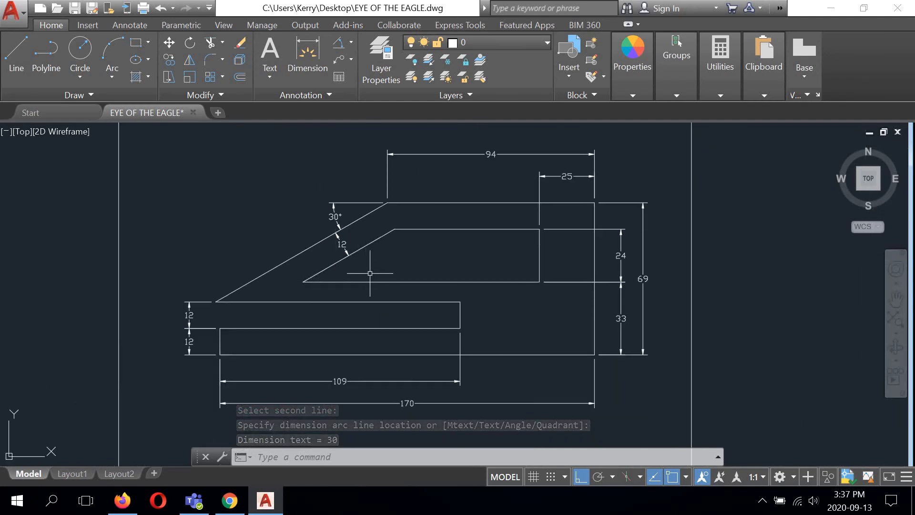
pyautogui.scroll(-1, 370, 274)
pyautogui.moveTo(394, 285)
pyautogui.mouseDown(button='middle')
pyautogui.moveTo(405, 254)
pyautogui.moveTo(410, 272)
pyautogui.mouseUp(button='middle')
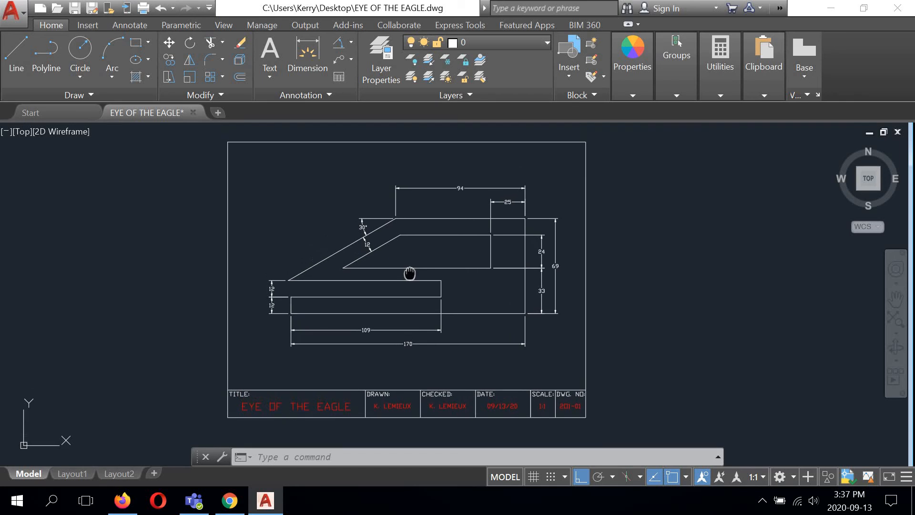
pyautogui.scroll(2, 472, 191)
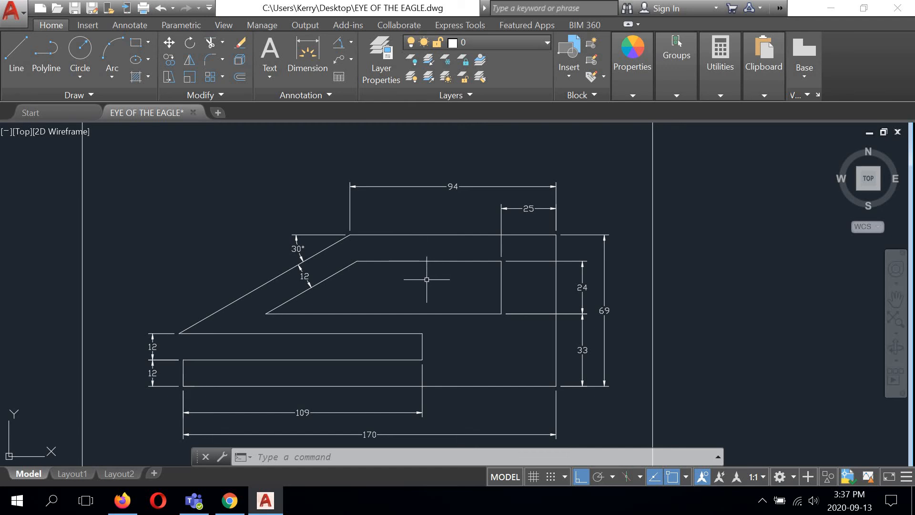
pyautogui.moveTo(450, 280)
pyautogui.mouseDown(button='middle')
pyautogui.moveTo(501, 230)
pyautogui.moveTo(499, 249)
pyautogui.mouseUp(button='middle')
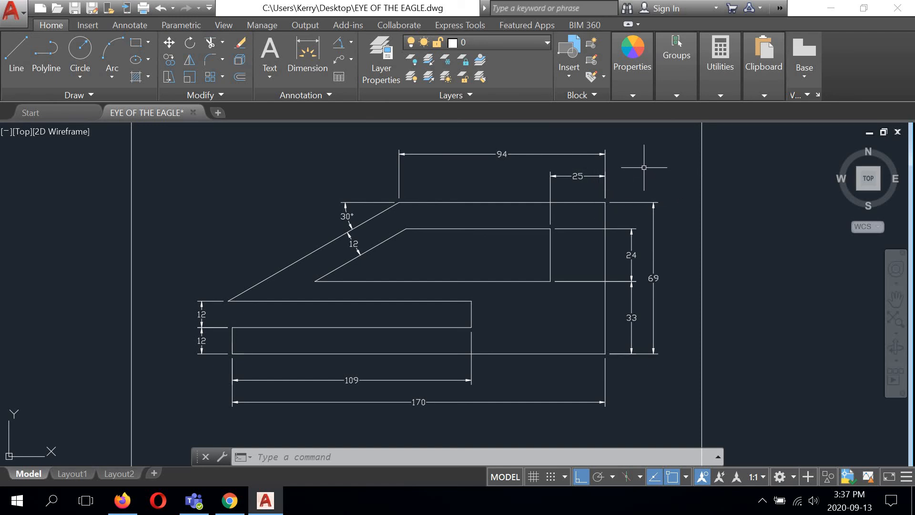
# Step: Select every linear, aligned and angular dimension around the part and assign them all to the Dimensions layer
pyautogui.click(501, 153)
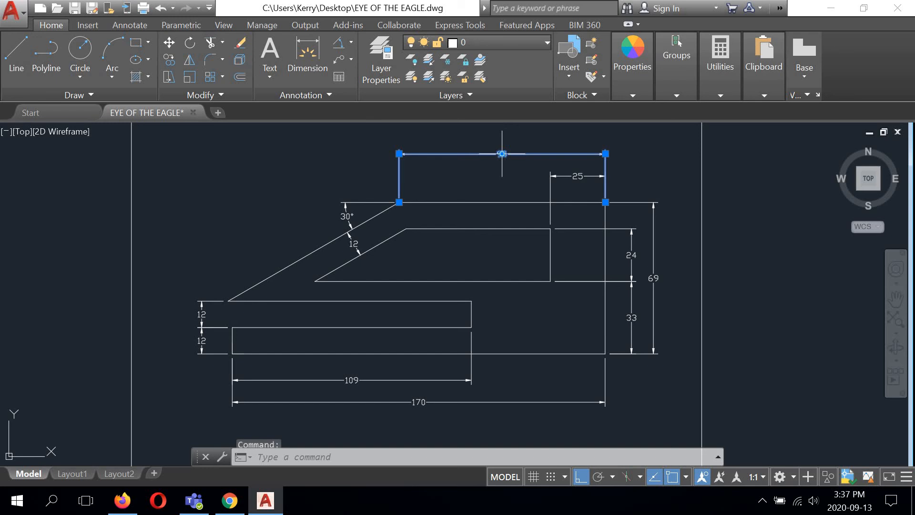
pyautogui.click(579, 172)
pyautogui.click(347, 213)
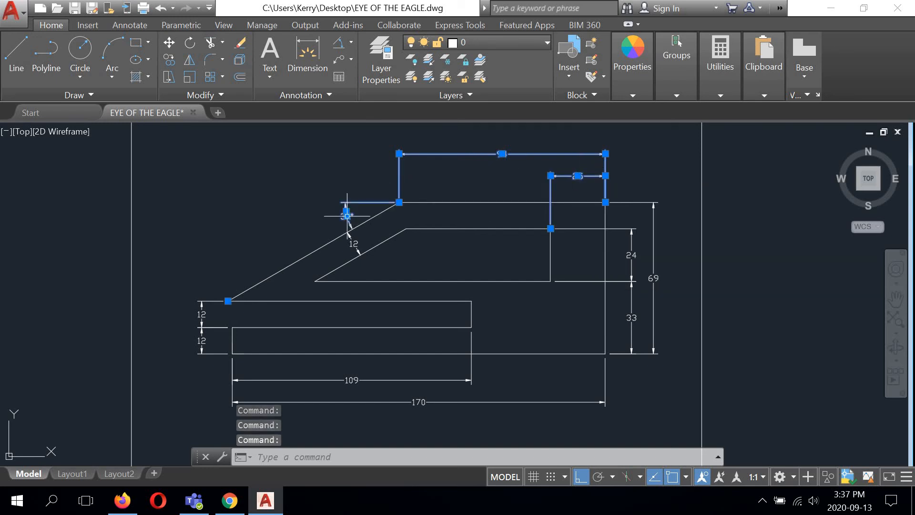
pyautogui.click(354, 241)
pyautogui.click(202, 327)
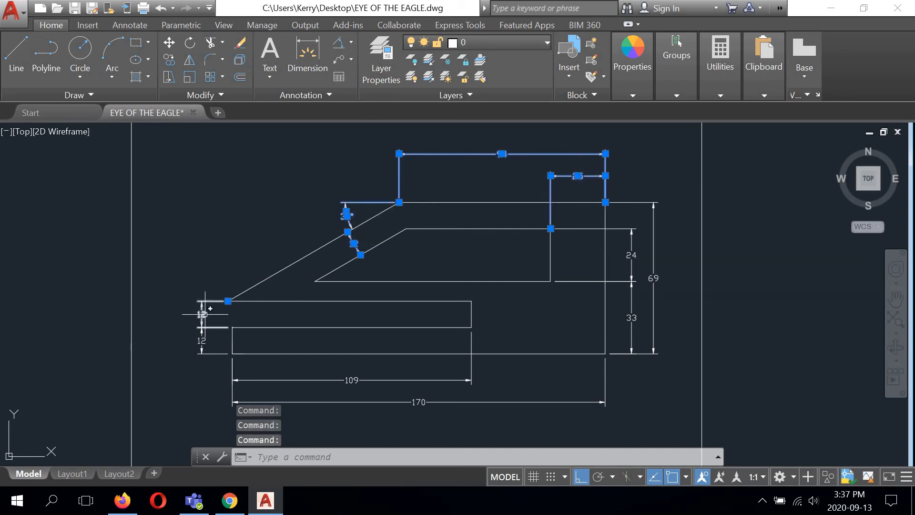
pyautogui.click(202, 339)
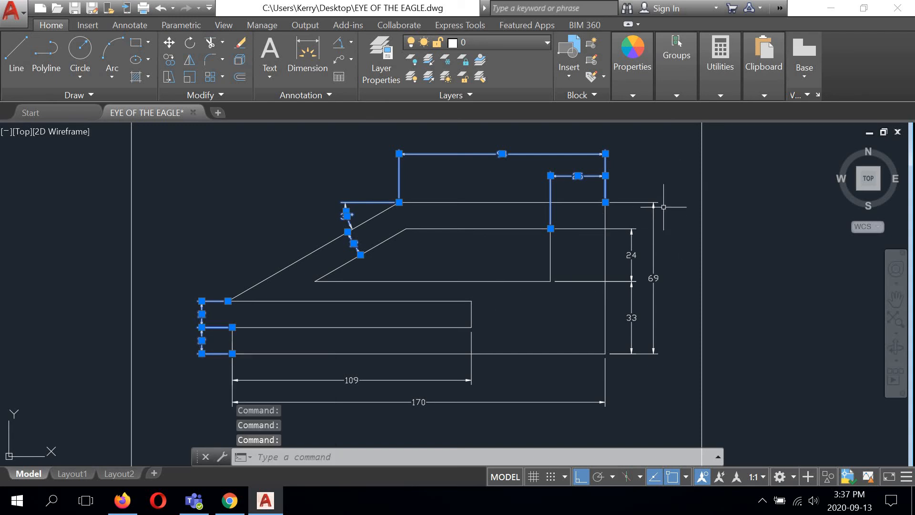
pyautogui.click(685, 175)
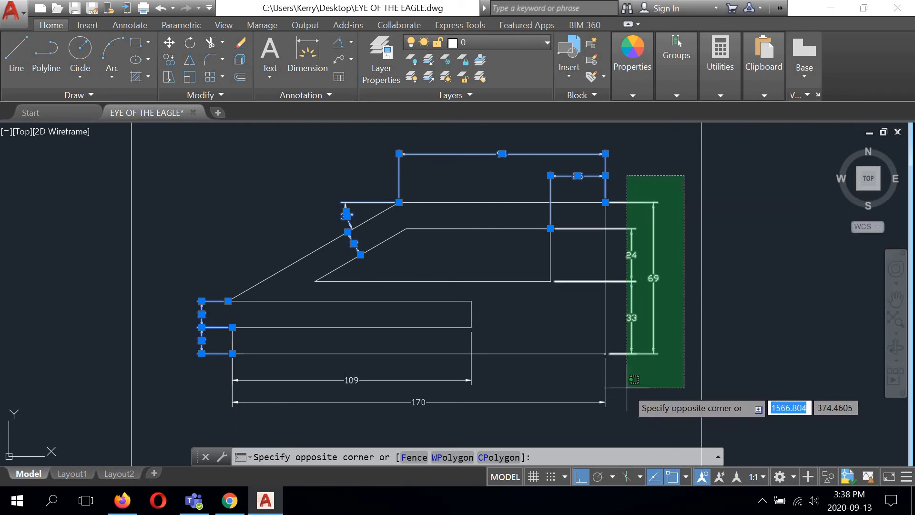
pyautogui.click(634, 380)
pyautogui.click(510, 367)
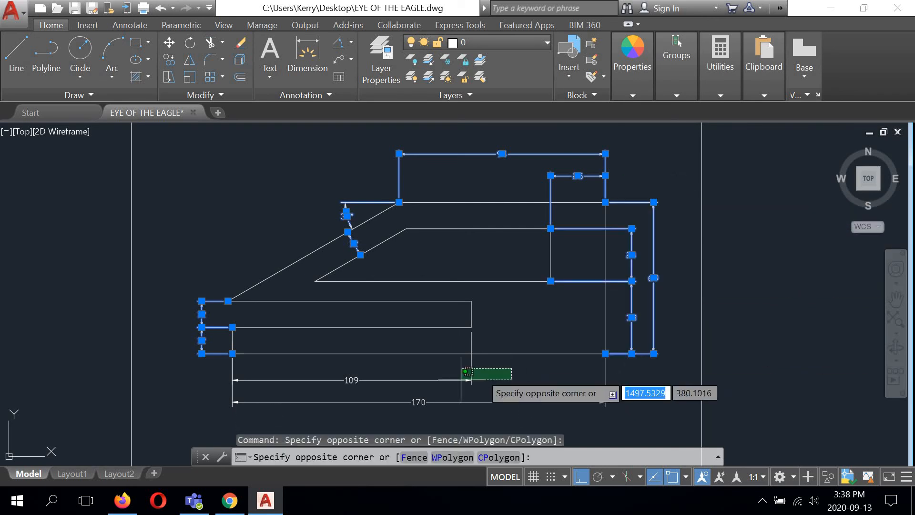
pyautogui.click(316, 409)
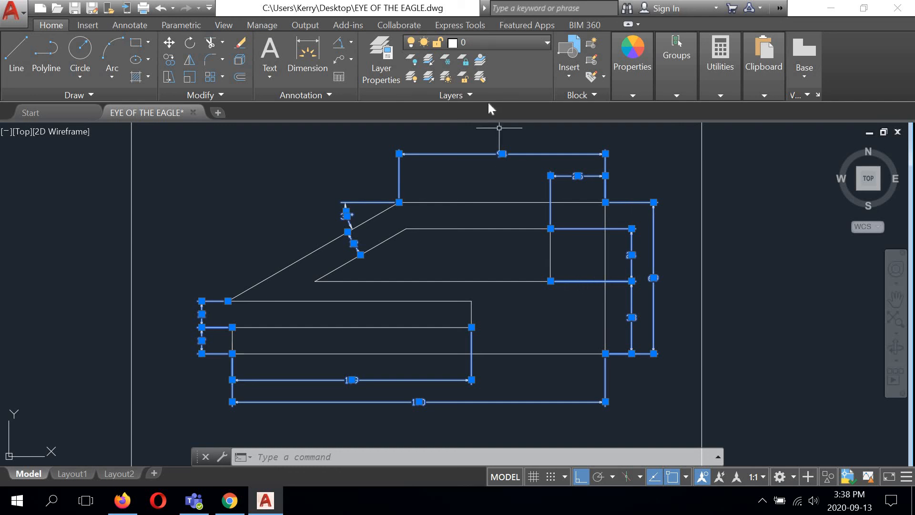
pyautogui.click(545, 43)
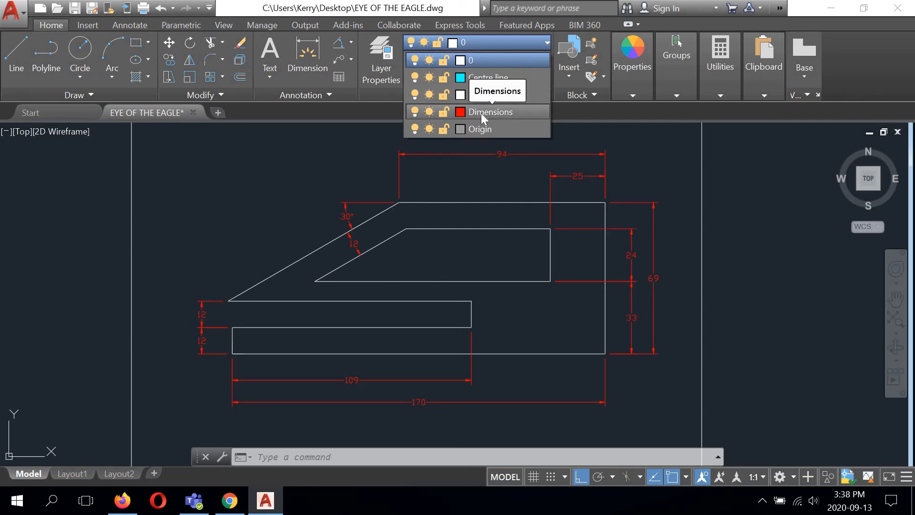
pyautogui.click(481, 113)
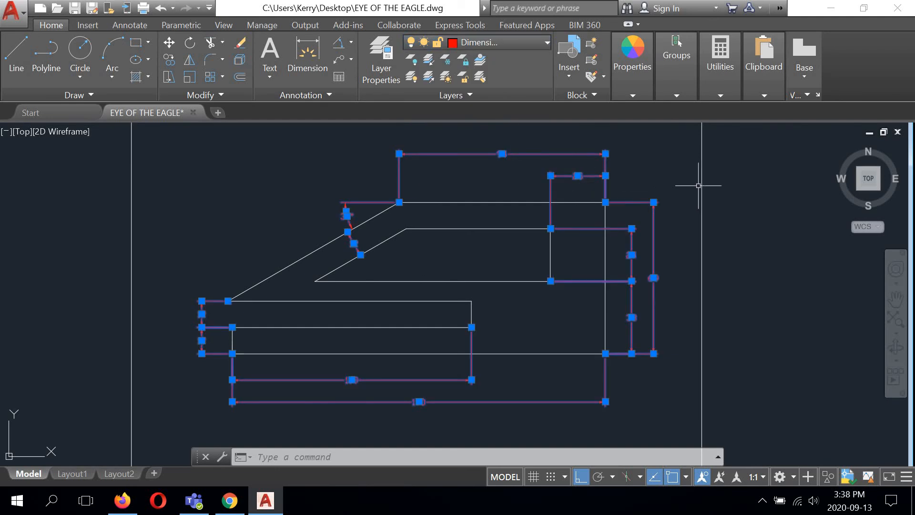
pyautogui.press('Return')
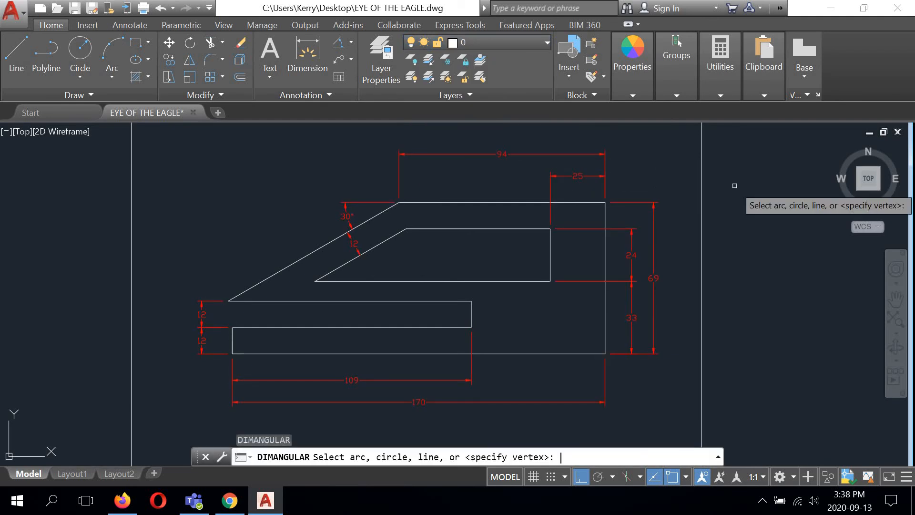
# Step: Review the part's complete dimension layout and the title block entries, both up close and on the full sheet
pyautogui.press('Return')
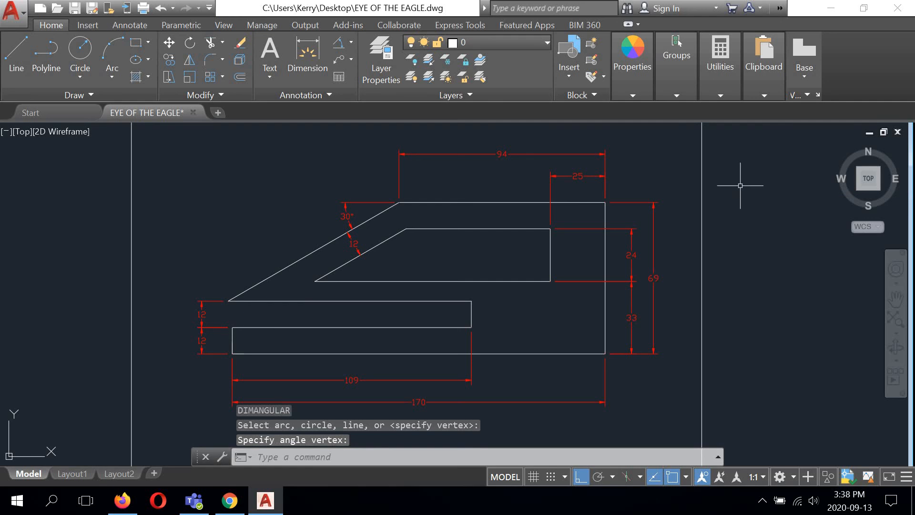
pyautogui.scroll(-2, 618, 221)
pyautogui.moveTo(544, 273); pyautogui.dragTo(520, 289, button='middle')
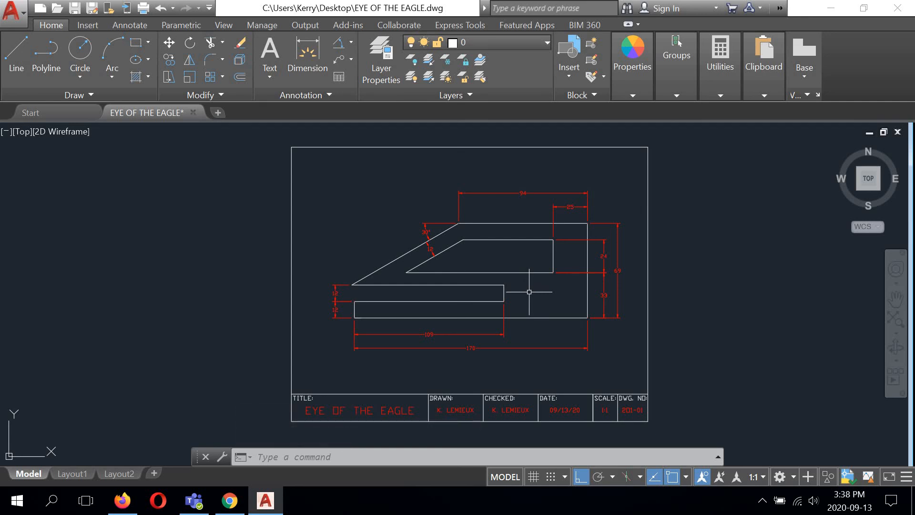
pyautogui.moveTo(529, 292)
pyautogui.mouseDown(button='middle')
pyautogui.moveTo(496, 292)
pyautogui.moveTo(504, 295)
pyautogui.mouseUp(button='middle')
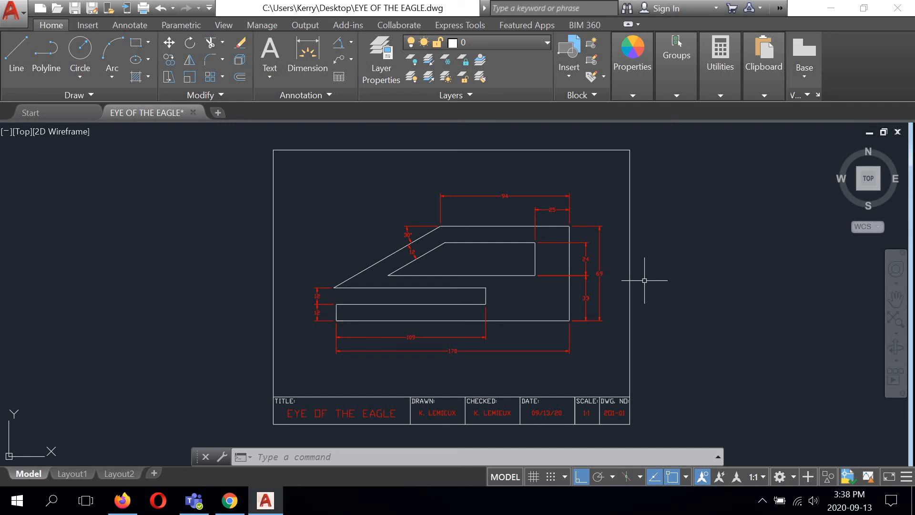
pyautogui.scroll(2, 253, 219)
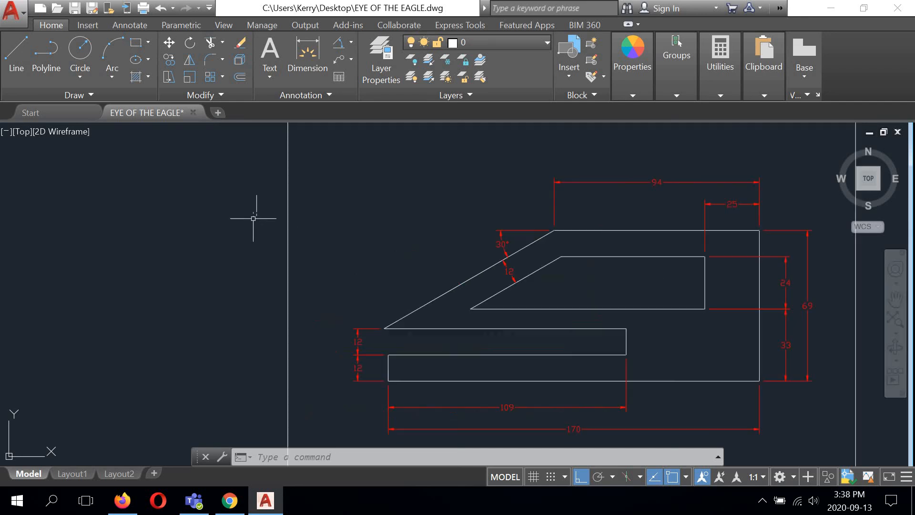
pyautogui.moveTo(639, 303); pyautogui.dragTo(473, 254, button='middle')
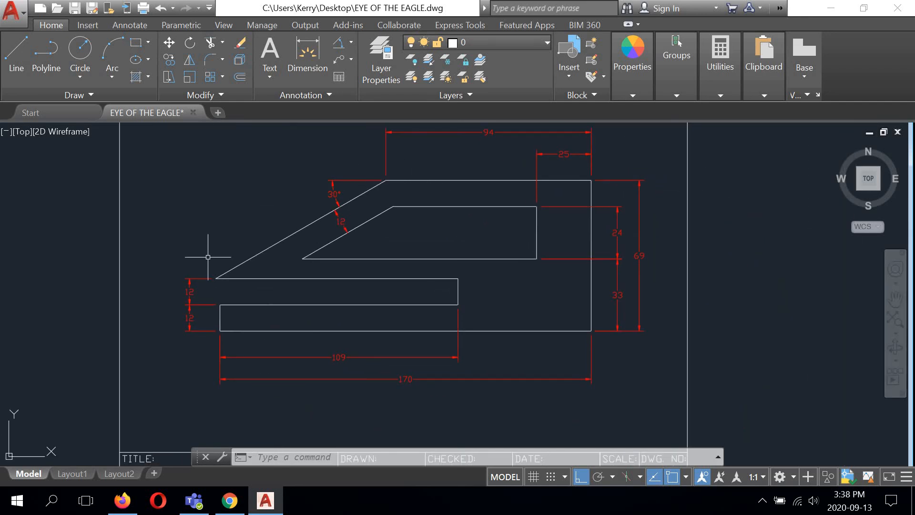
pyautogui.moveTo(592, 259); pyautogui.dragTo(601, 282, button='middle')
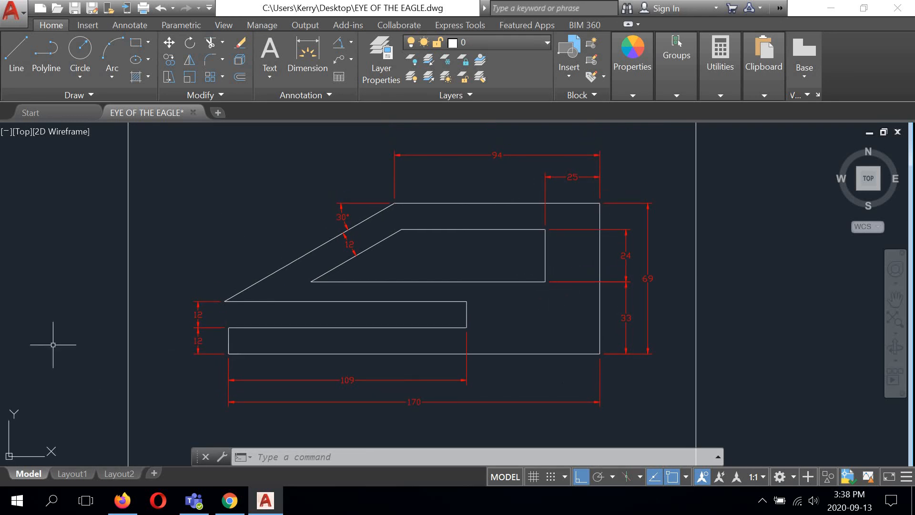
pyautogui.scroll(-3, 460, 281)
pyautogui.scroll(2, 334, 395)
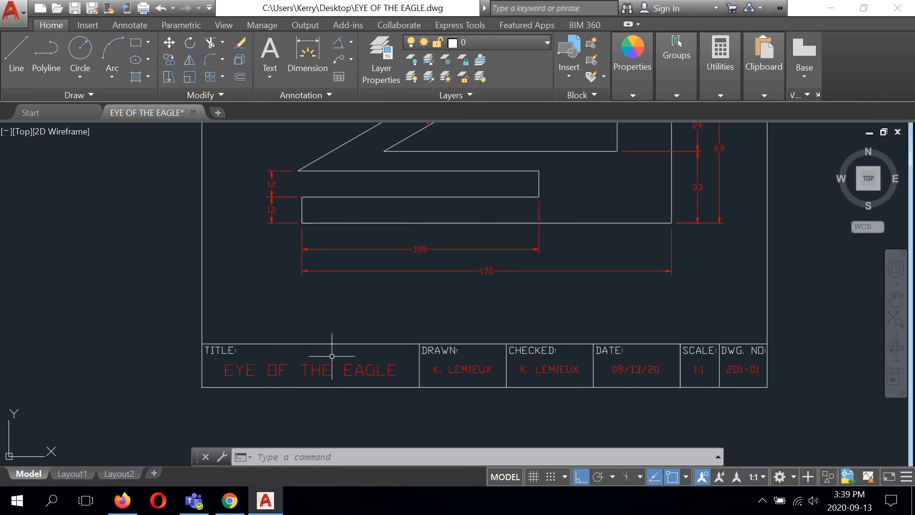
pyautogui.scroll(-3, 458, 289)
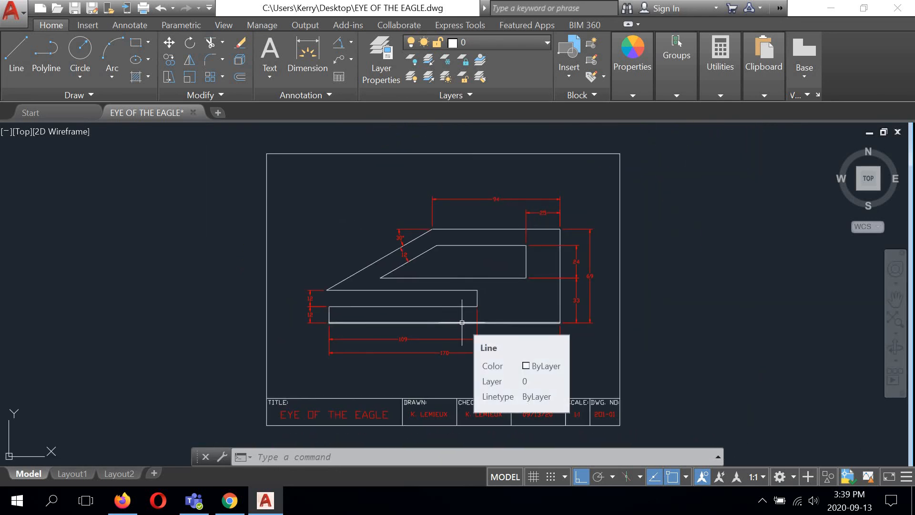
pyautogui.scroll(1, 502, 308)
pyautogui.scroll(-1, 501, 310)
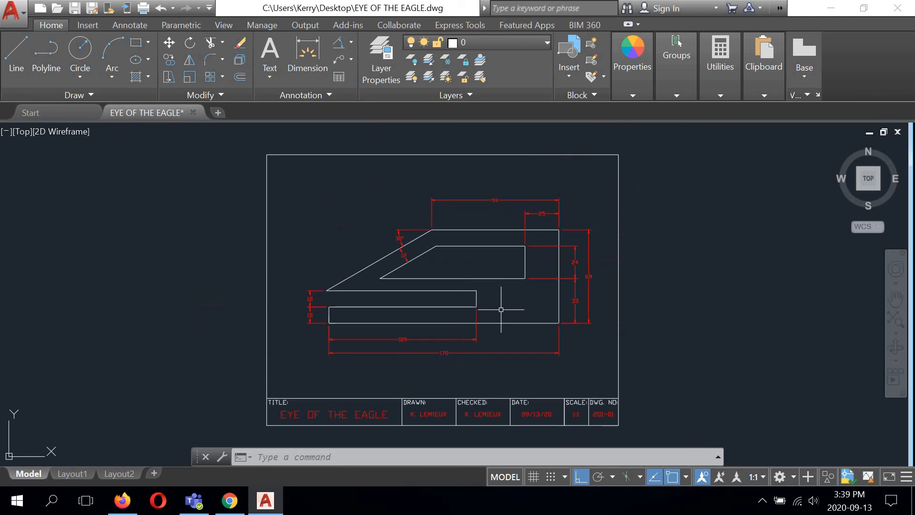
pyautogui.moveTo(501, 310)
pyautogui.mouseDown(button='middle')
pyautogui.moveTo(509, 292)
pyautogui.moveTo(511, 301)
pyautogui.mouseUp(button='middle')
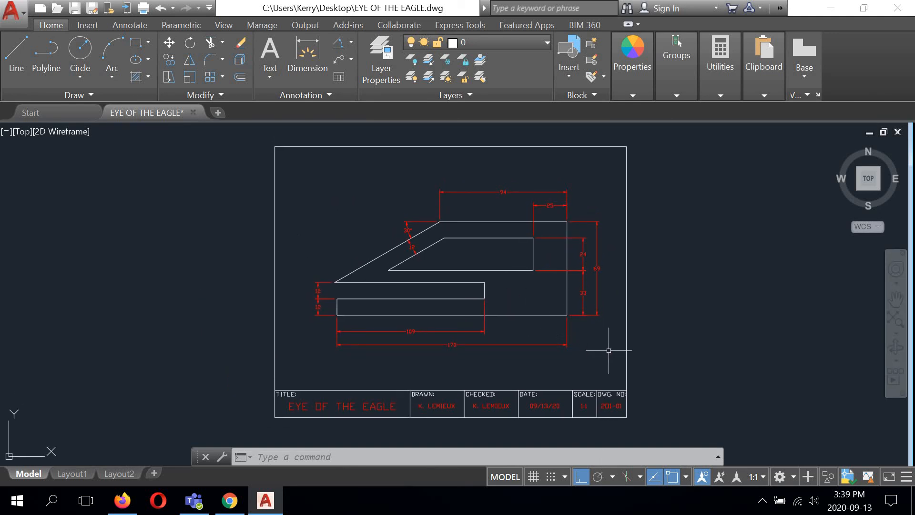
# Step: Start plotting the drawing on the Brother HL-2270DW series printer, using the default Letter paper size
pyautogui.click(22, 14)
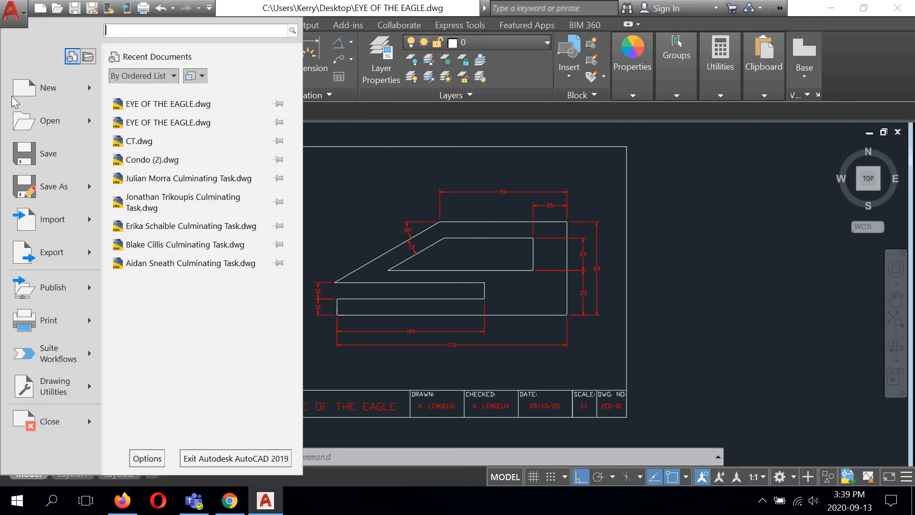
pyautogui.click(45, 326)
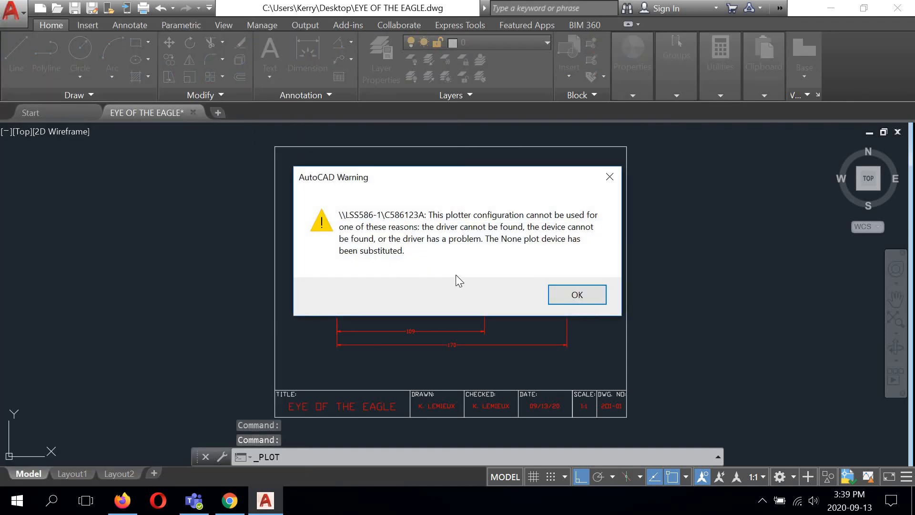
pyautogui.click(574, 299)
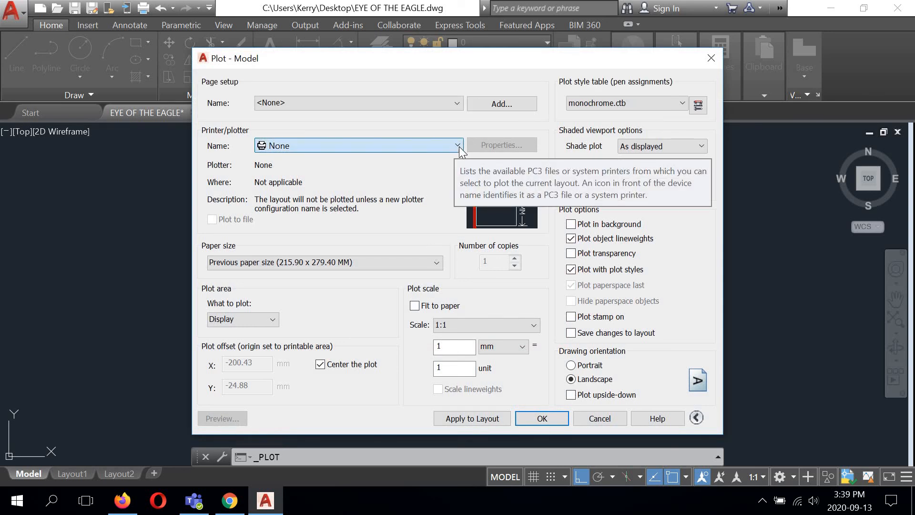
pyautogui.click(458, 146)
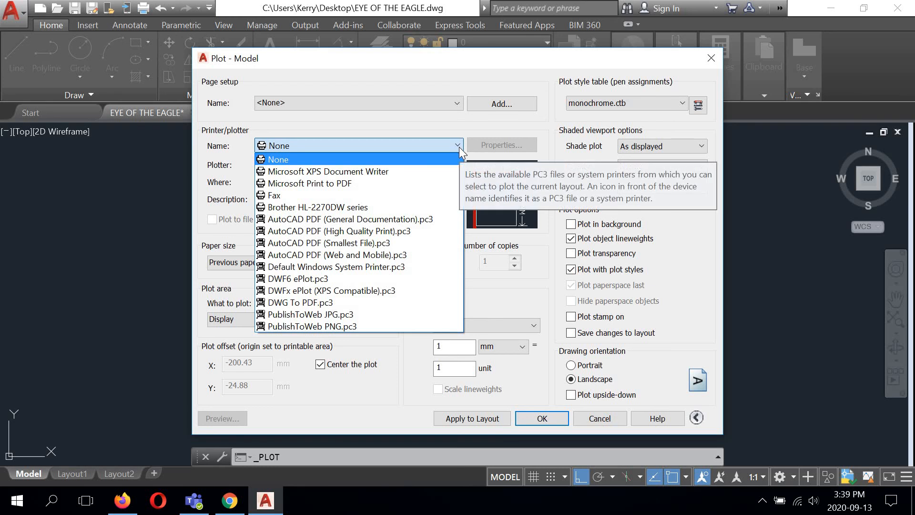
pyautogui.click(315, 209)
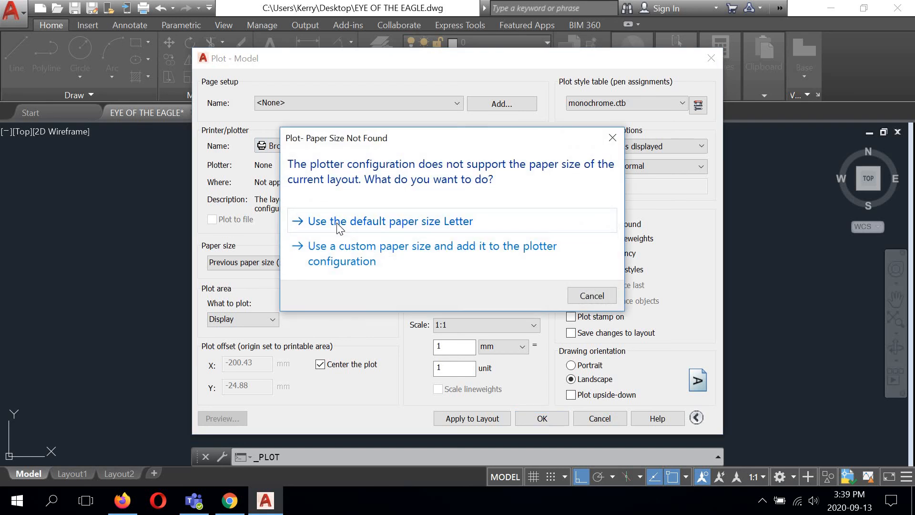
pyautogui.click(339, 225)
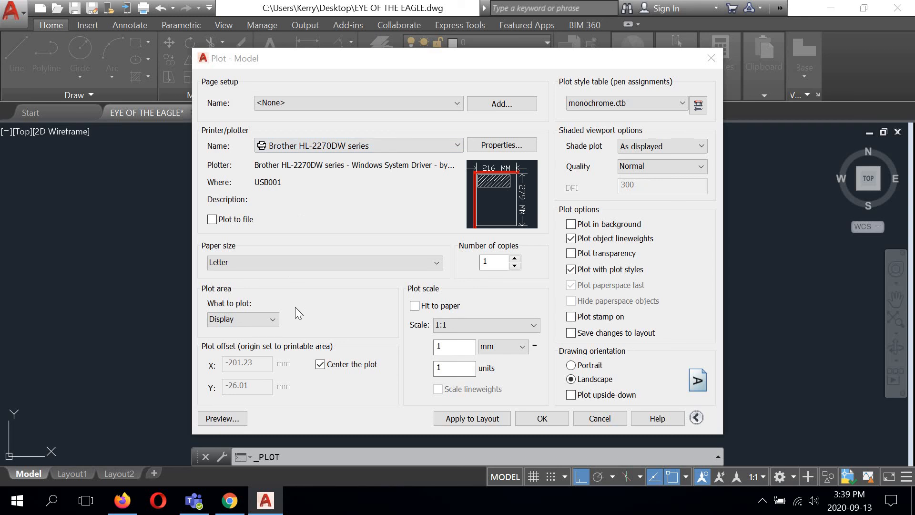
# Step: Set the plot area to Extents and preview the plot
pyautogui.click(271, 327)
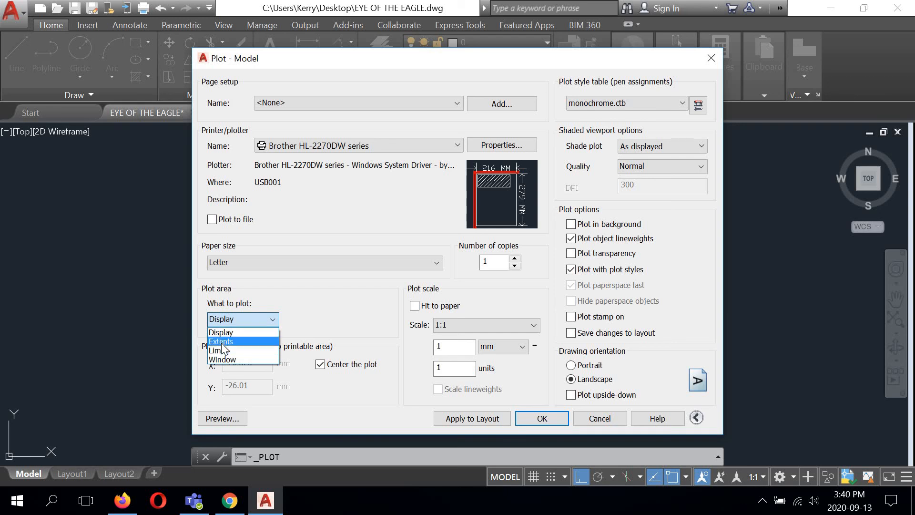
pyautogui.click(221, 342)
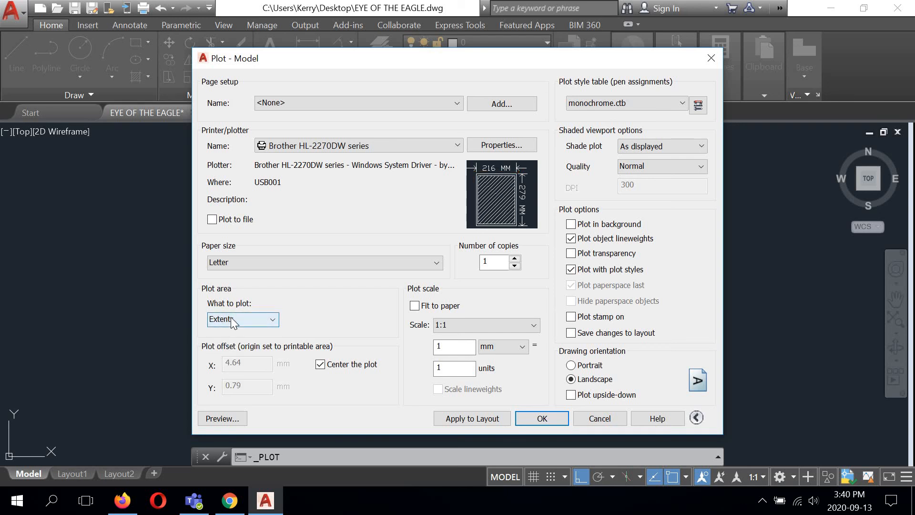
pyautogui.click(220, 419)
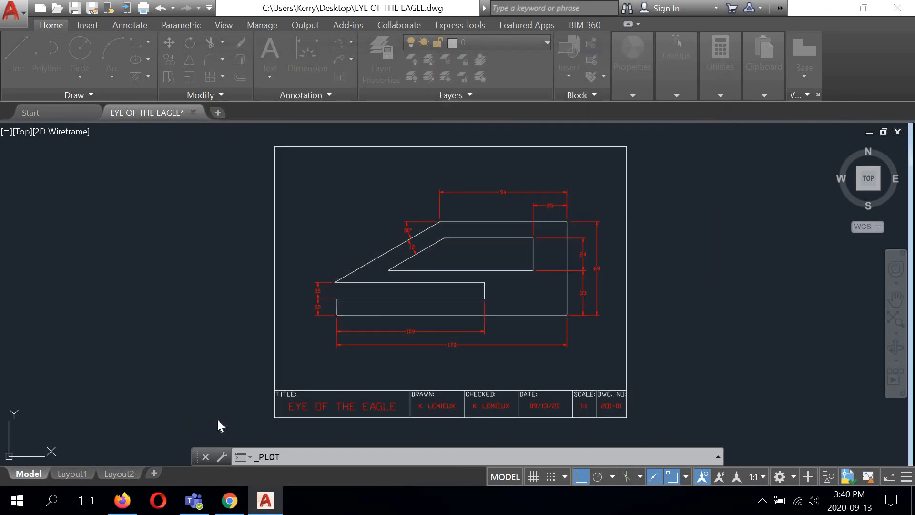